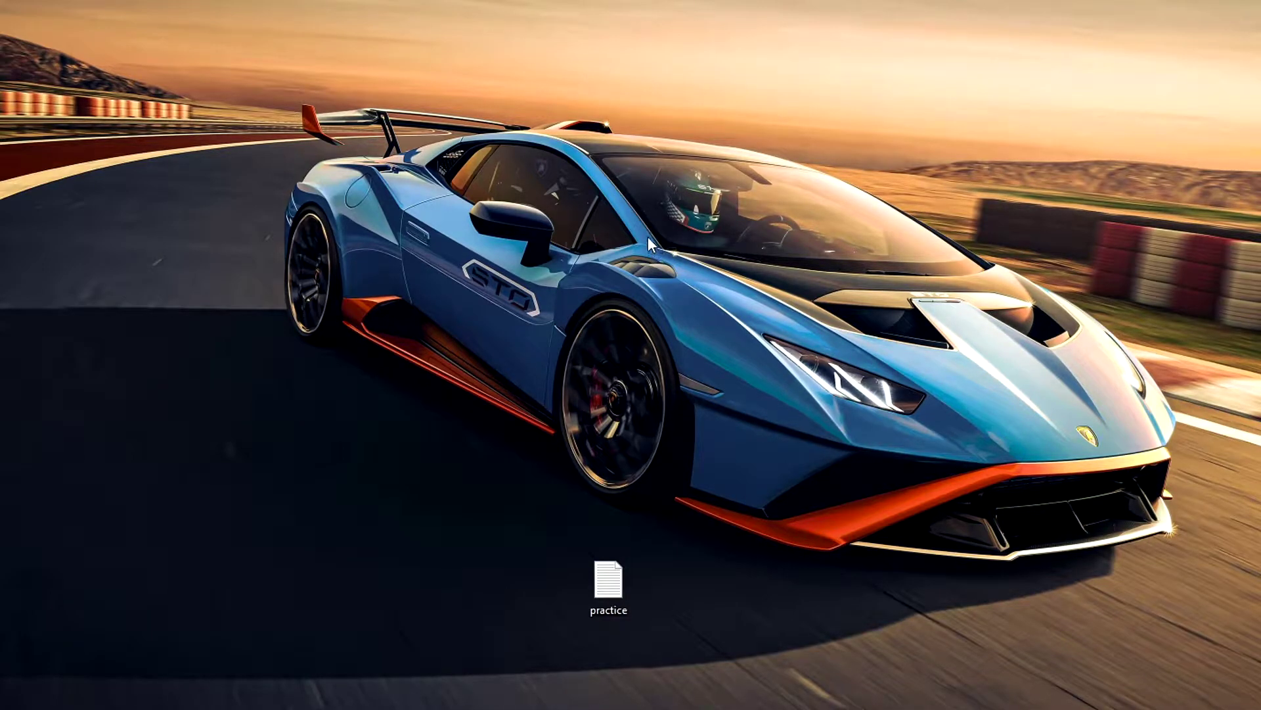
# Browse to D:\SteamLibrary\steamapps\common\Counter-Strike Global Offensive\csgo\cfg in File Explorer
pyautogui.press('super+e')
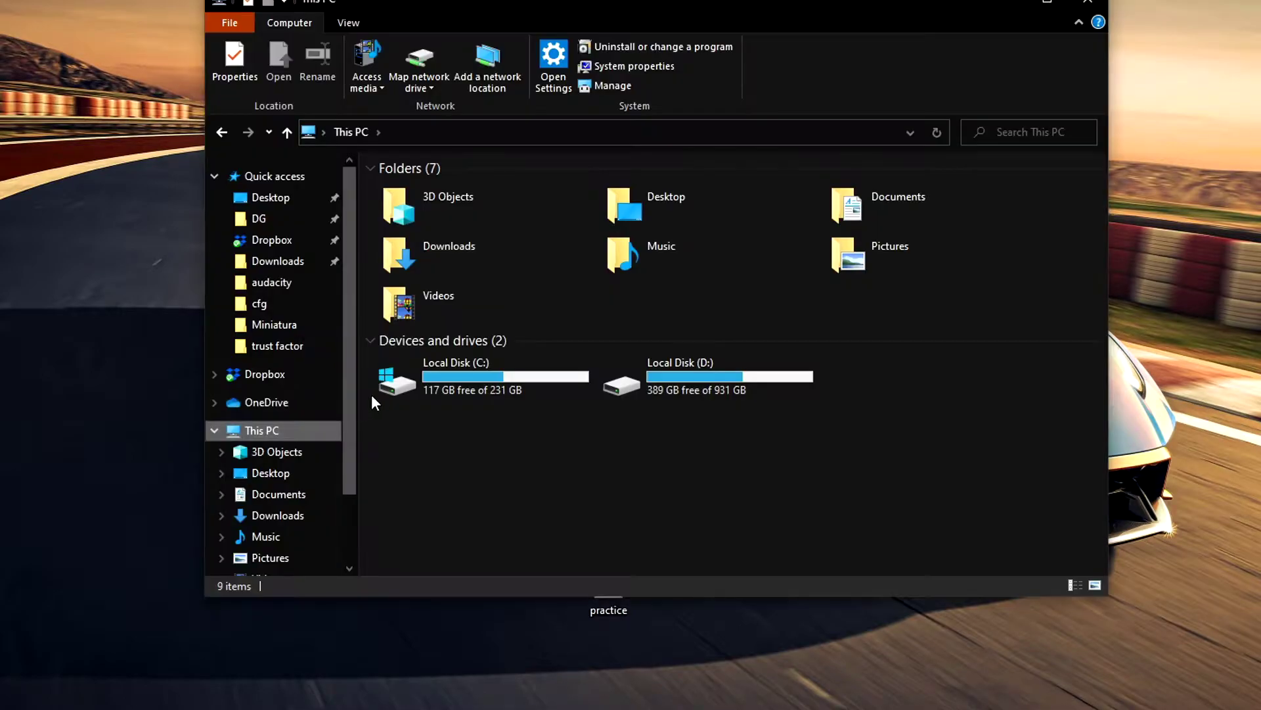
pyautogui.doubleClick(717, 373)
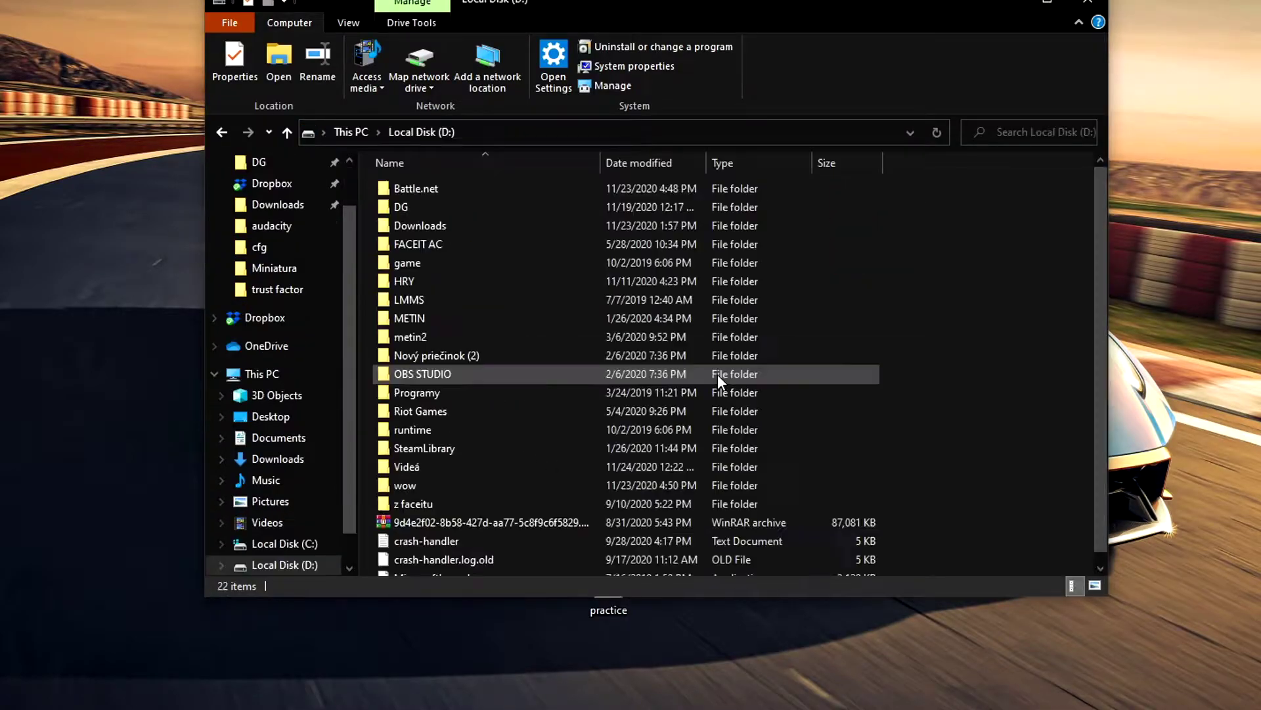
pyautogui.click(440, 449)
pyautogui.doubleClick(440, 447)
pyautogui.doubleClick(455, 191)
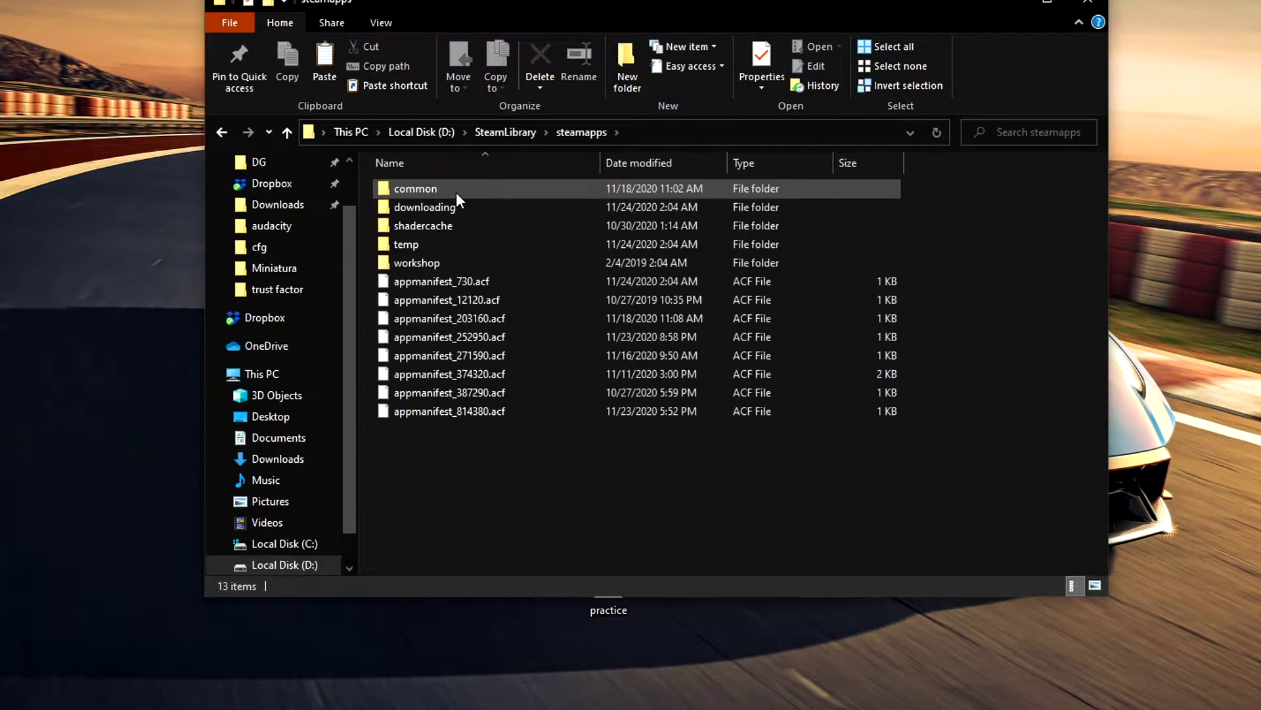
pyautogui.doubleClick(451, 191)
pyautogui.doubleClick(468, 189)
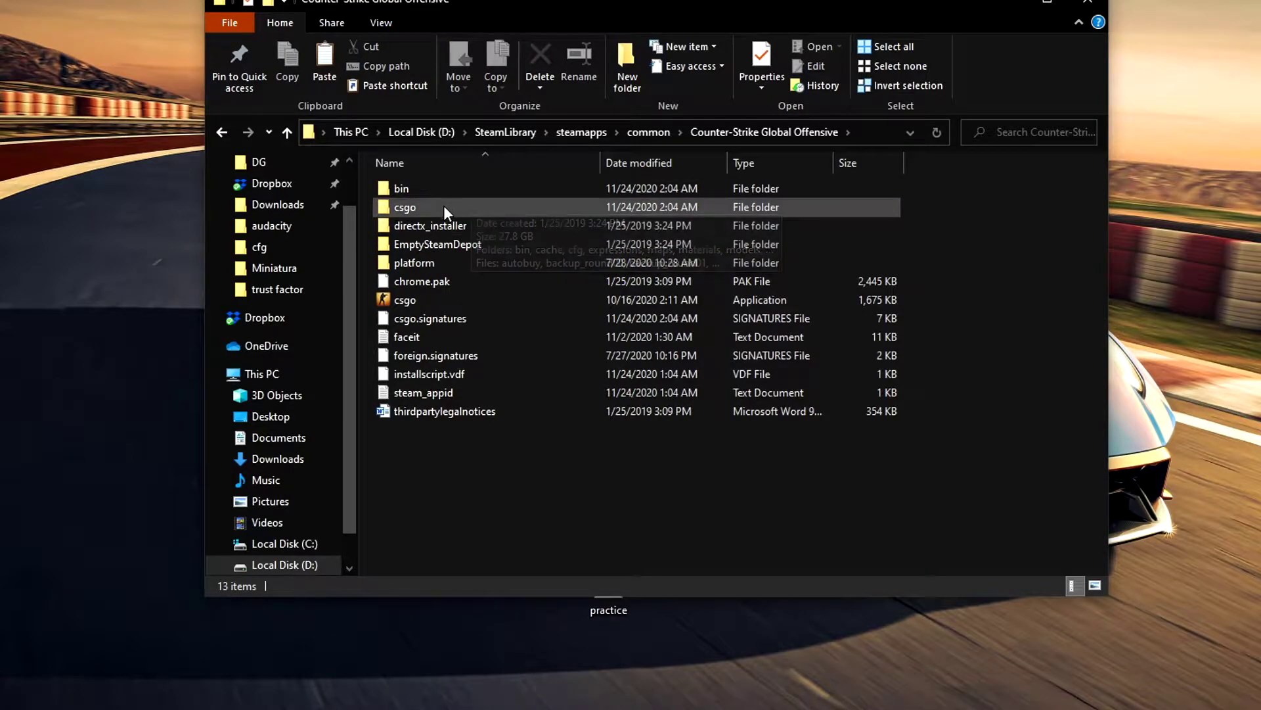
pyautogui.doubleClick(419, 207)
pyautogui.click(419, 226)
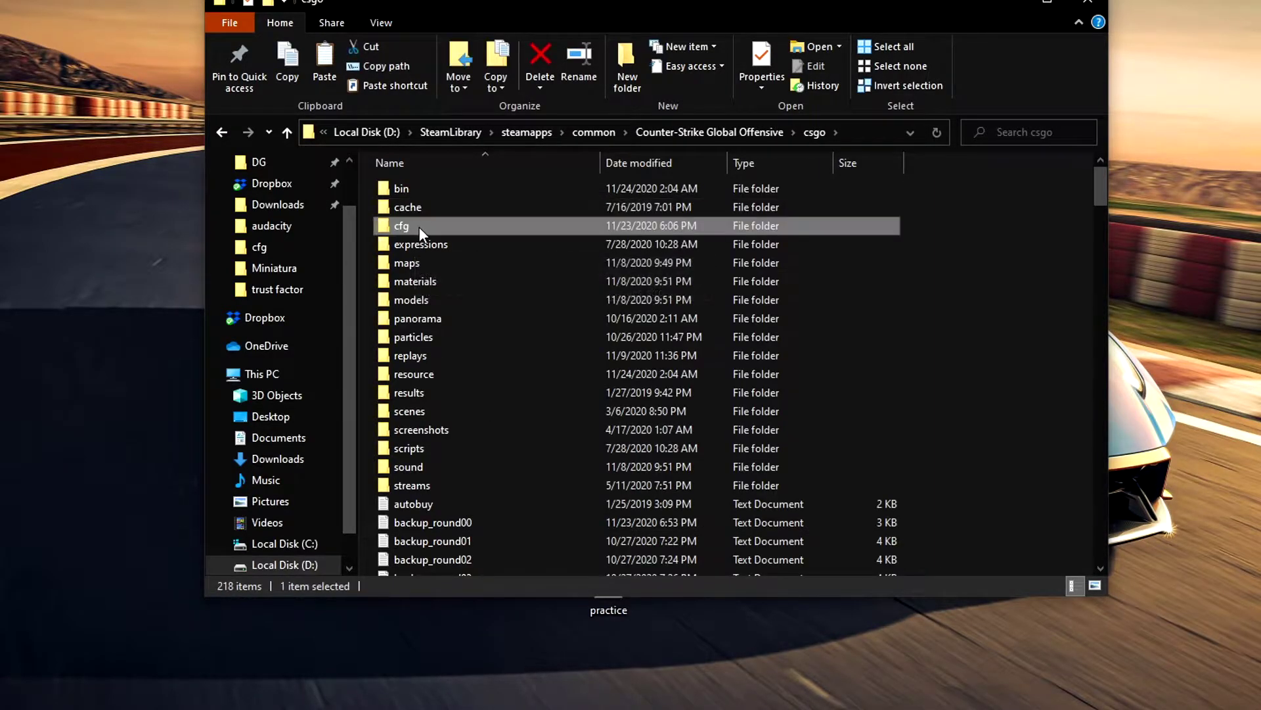
pyautogui.doubleClick(420, 227)
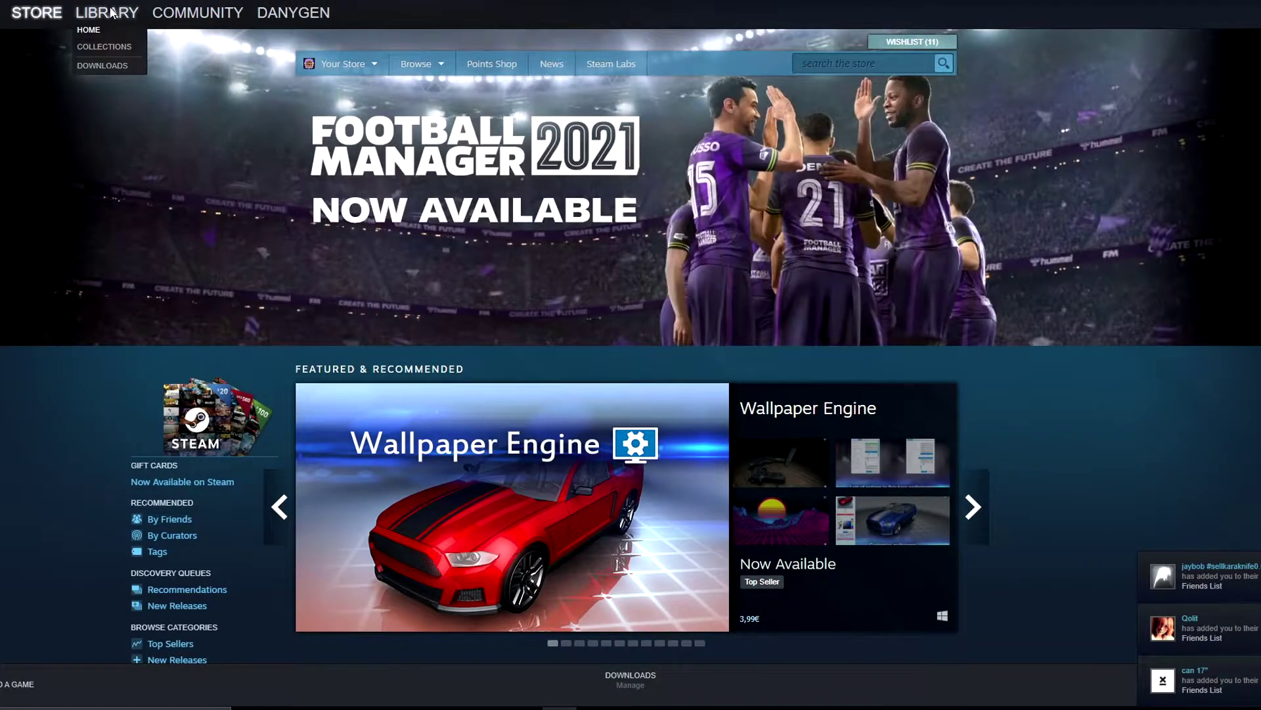
# Open Counter-Strike: Global Offensive's install folder through its Properties' Local Files in the Steam Library
pyautogui.click(108, 12)
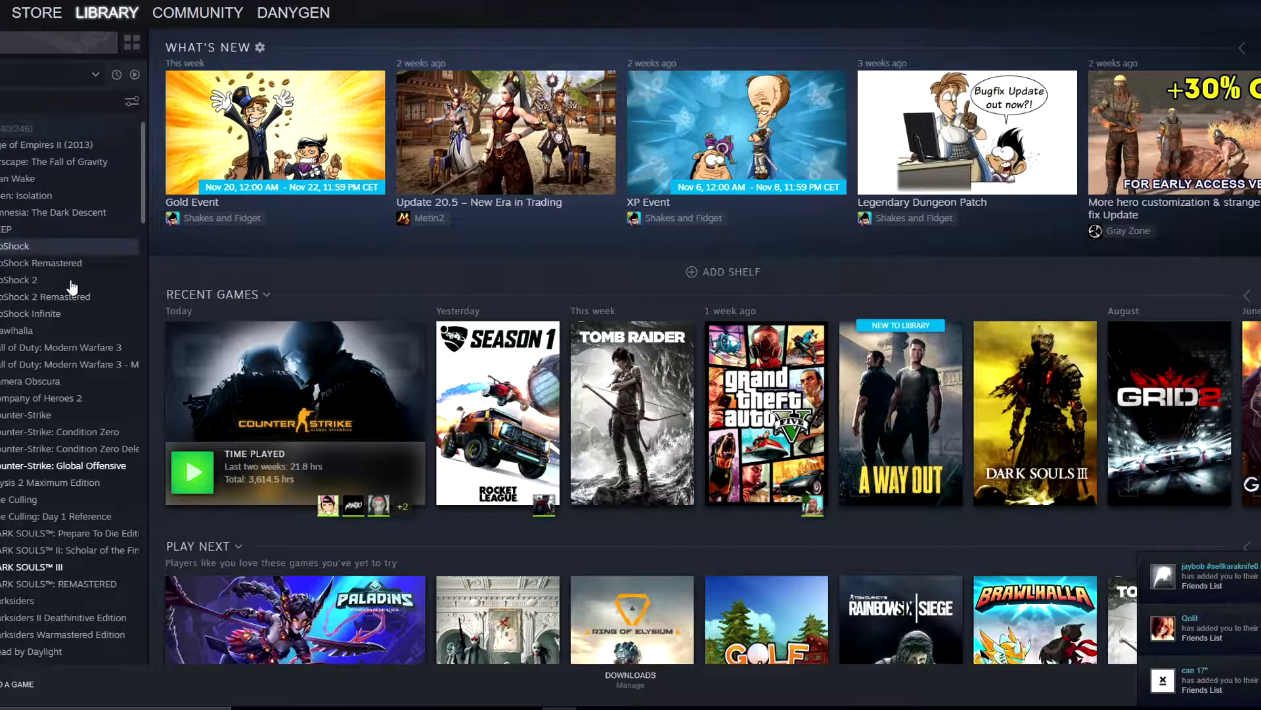
pyautogui.rightClick(51, 466)
pyautogui.click(110, 562)
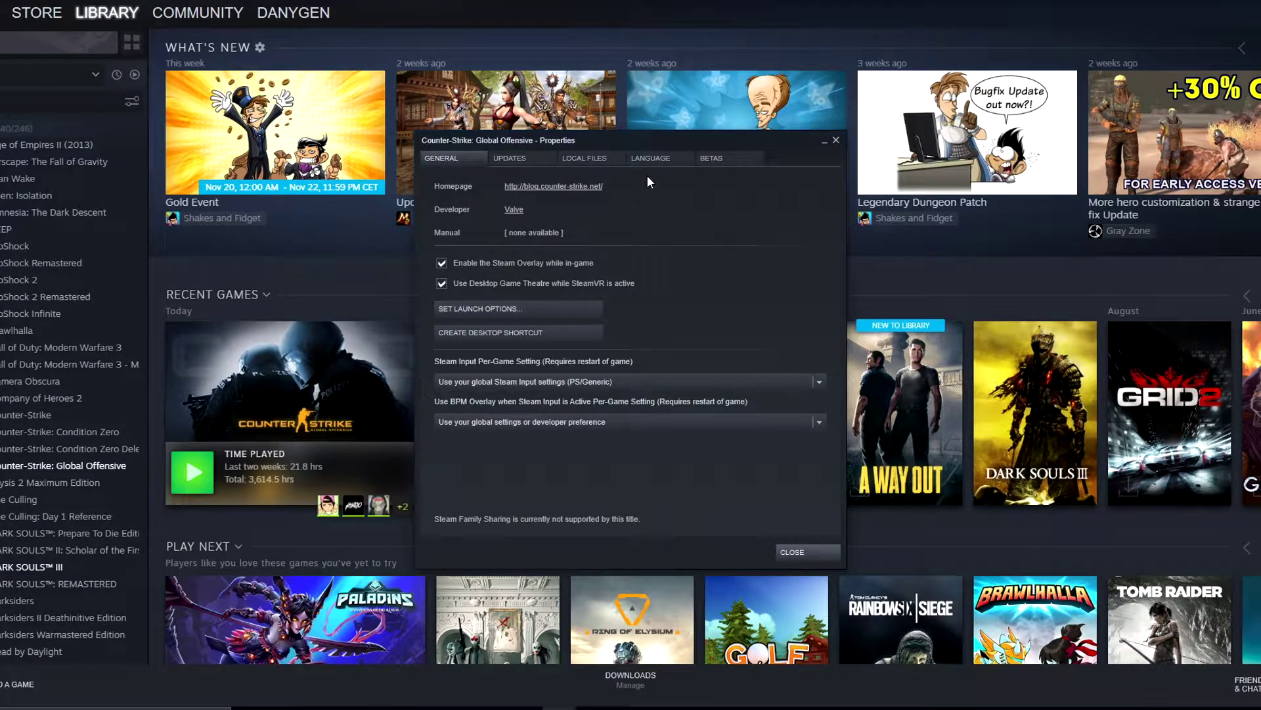
pyautogui.click(610, 156)
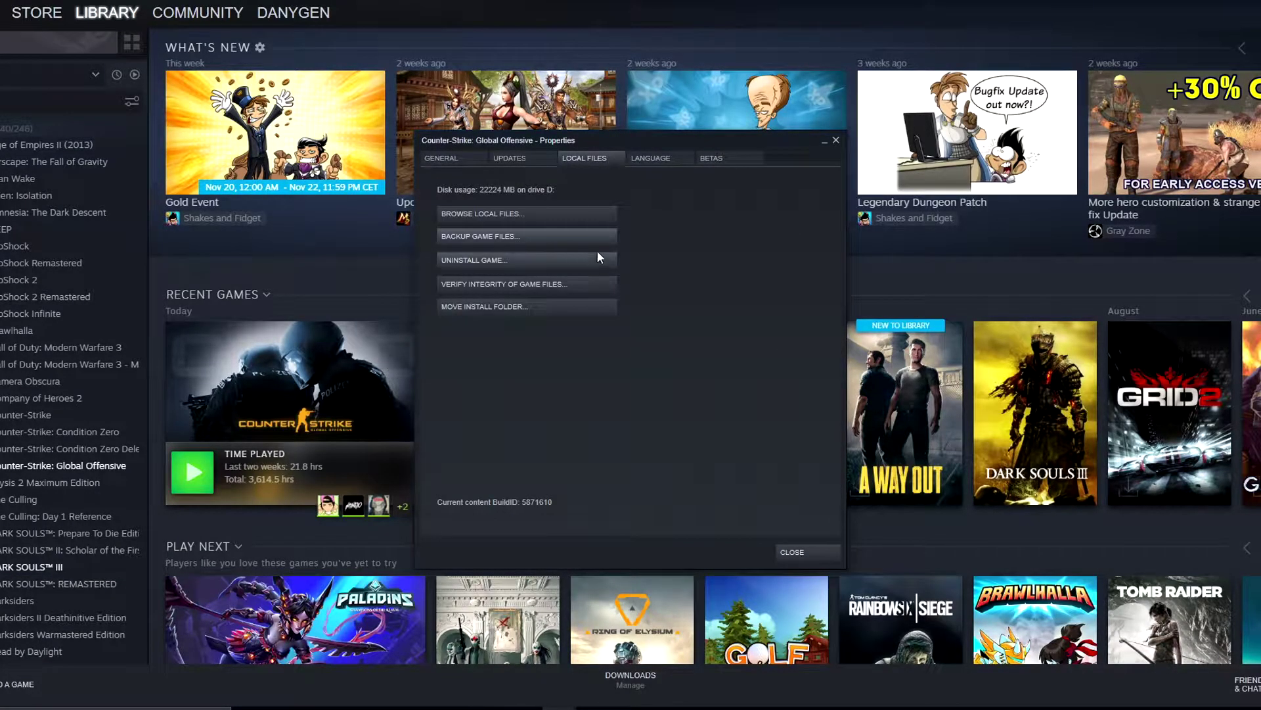
pyautogui.click(523, 213)
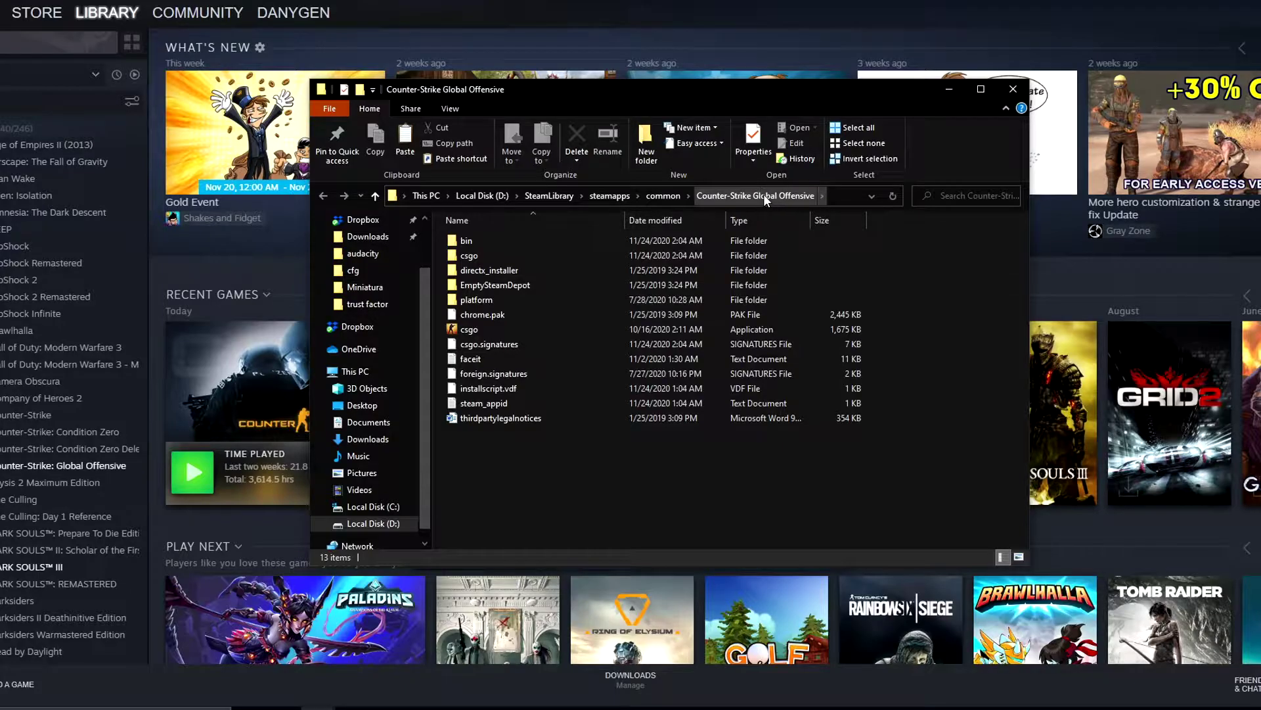
# Go into csgo\cfg and duplicate the config file by copying and pasting it there
pyautogui.doubleClick(505, 256)
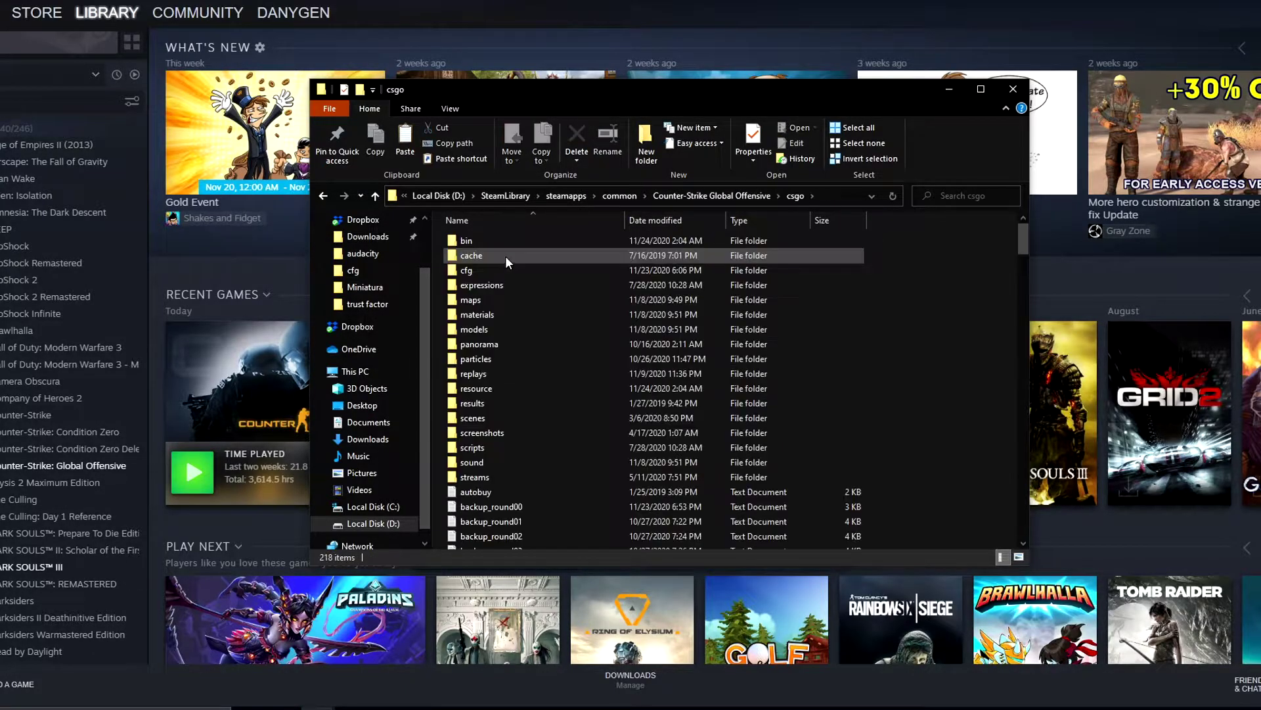
pyautogui.doubleClick(500, 270)
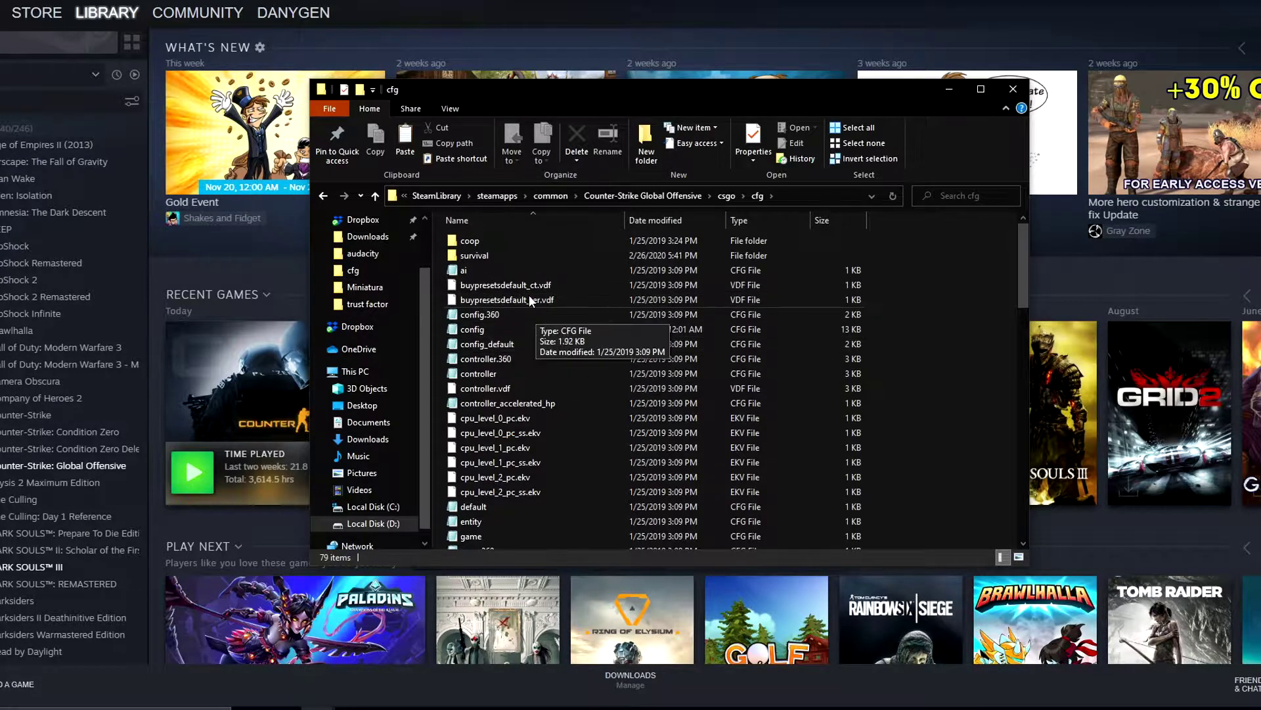
pyautogui.click(499, 327)
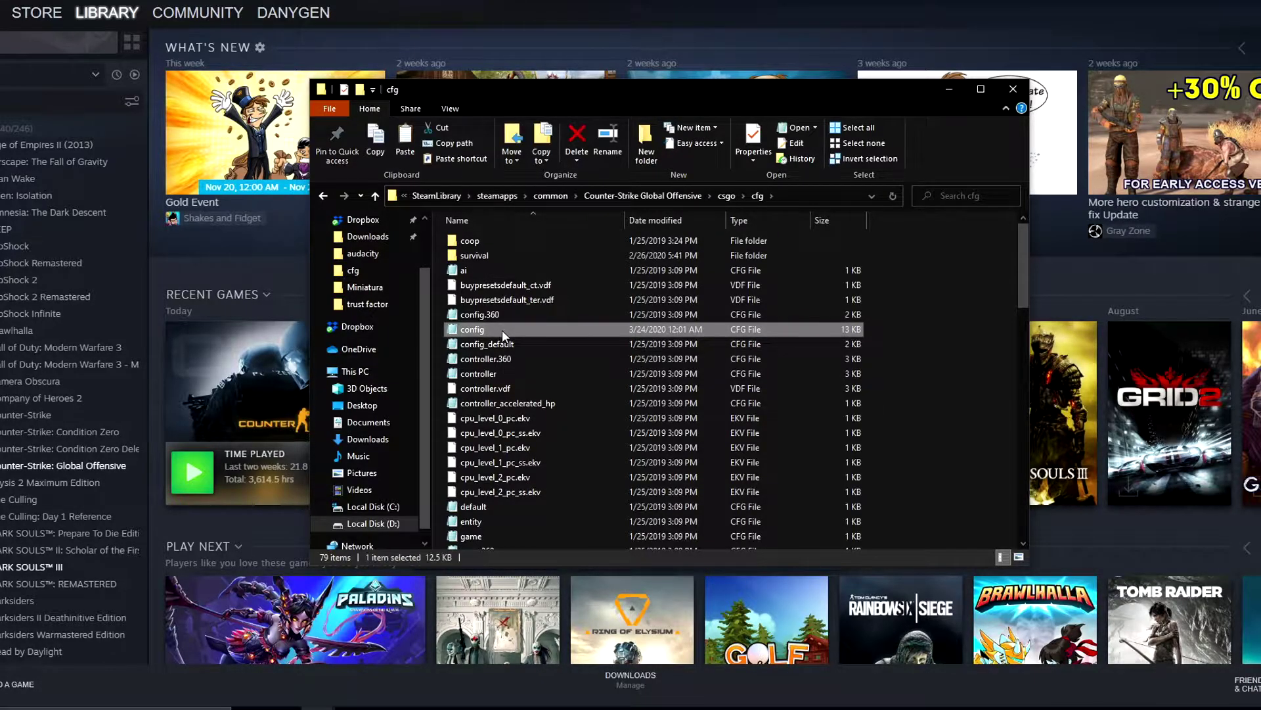
pyautogui.rightClick(501, 330)
pyautogui.click(558, 593)
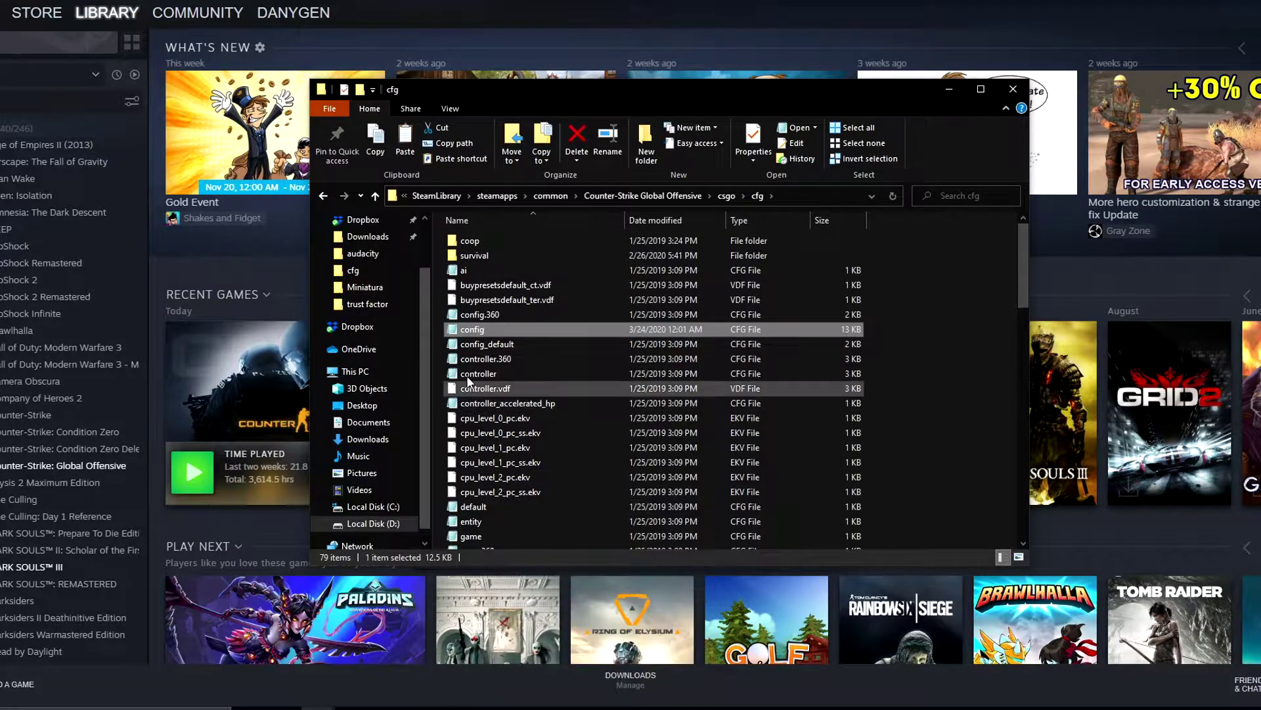
pyautogui.rightClick(438, 332)
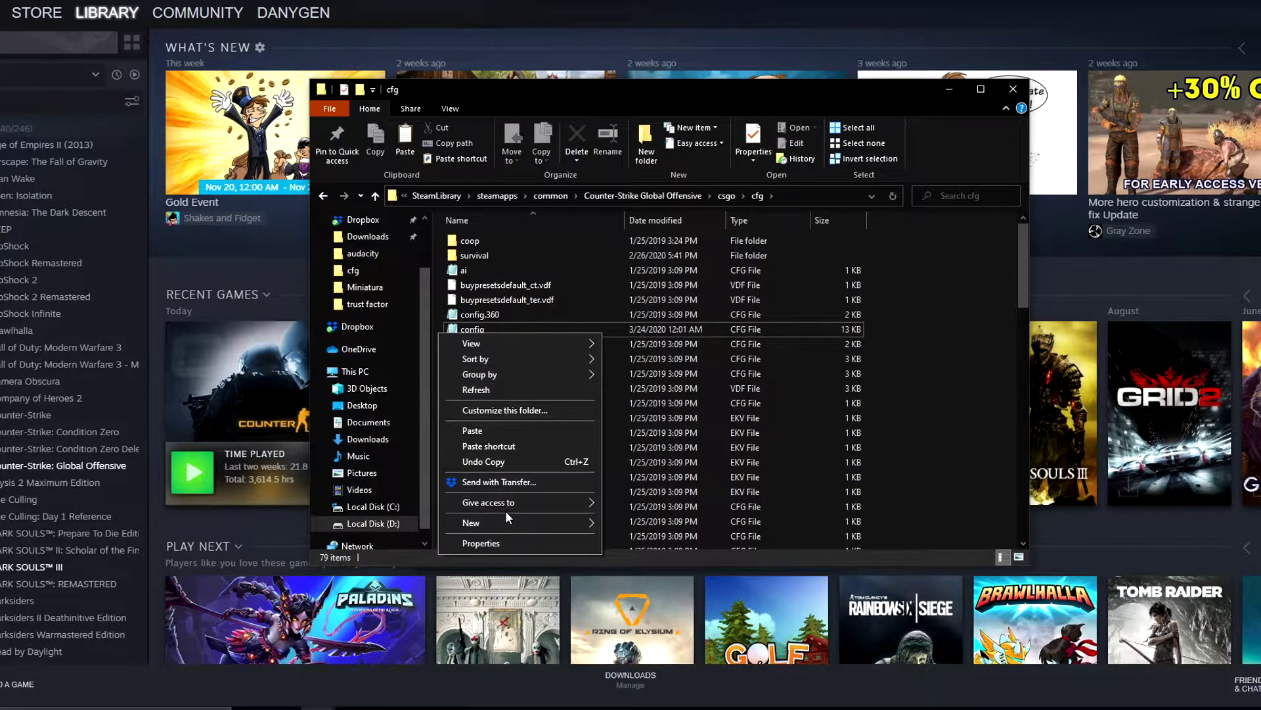
pyautogui.click(502, 431)
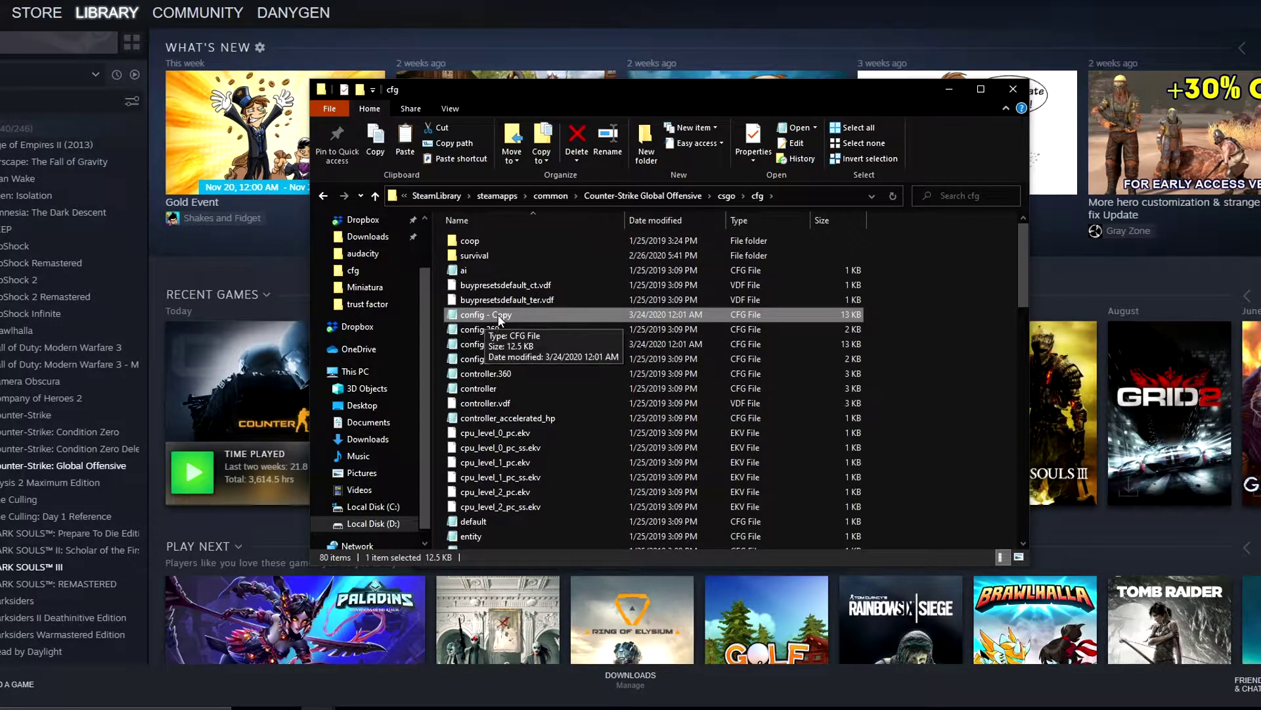
# Rename the config copy to 'practice' and open it in Notepad
pyautogui.click(480, 315)
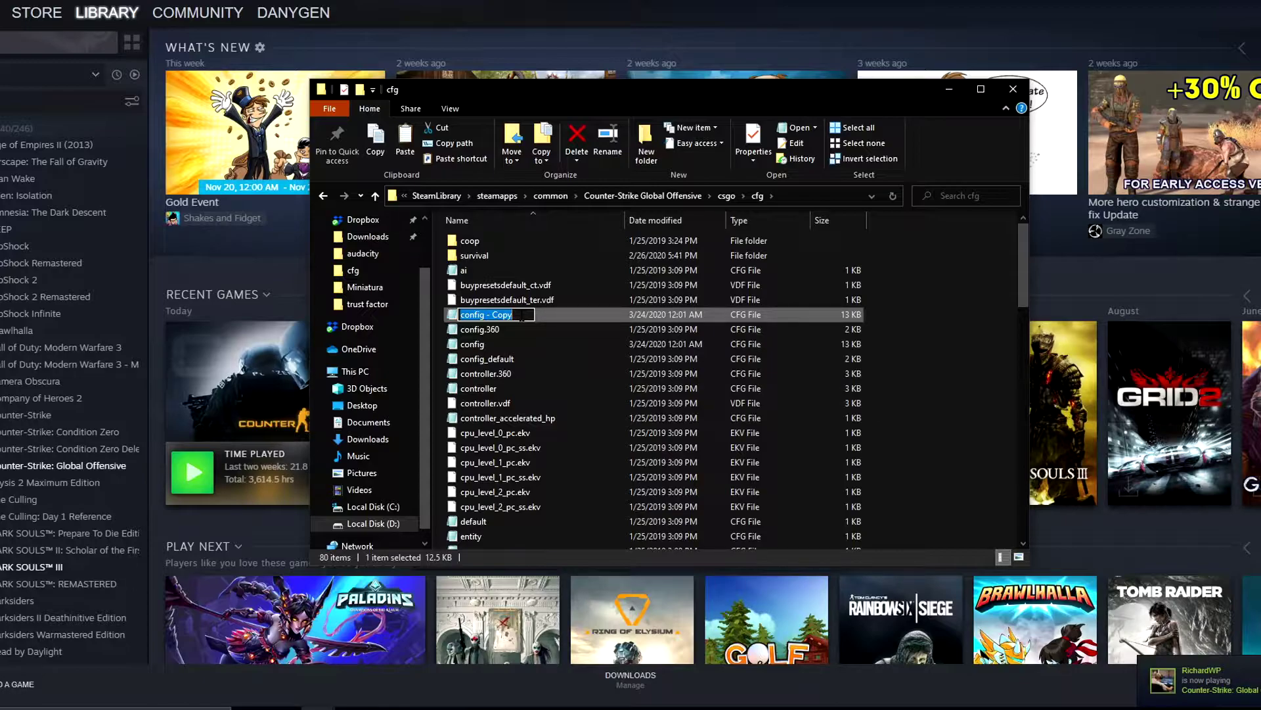
pyautogui.write('practice')
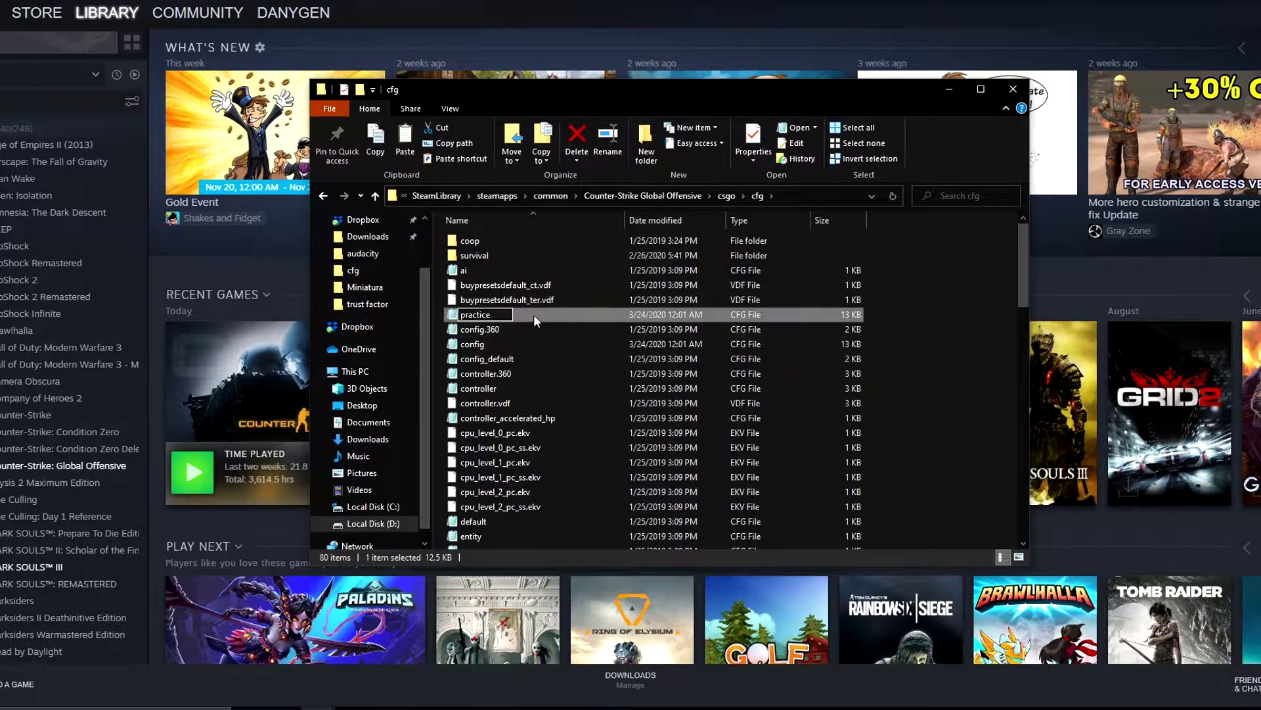
pyautogui.press('Return')
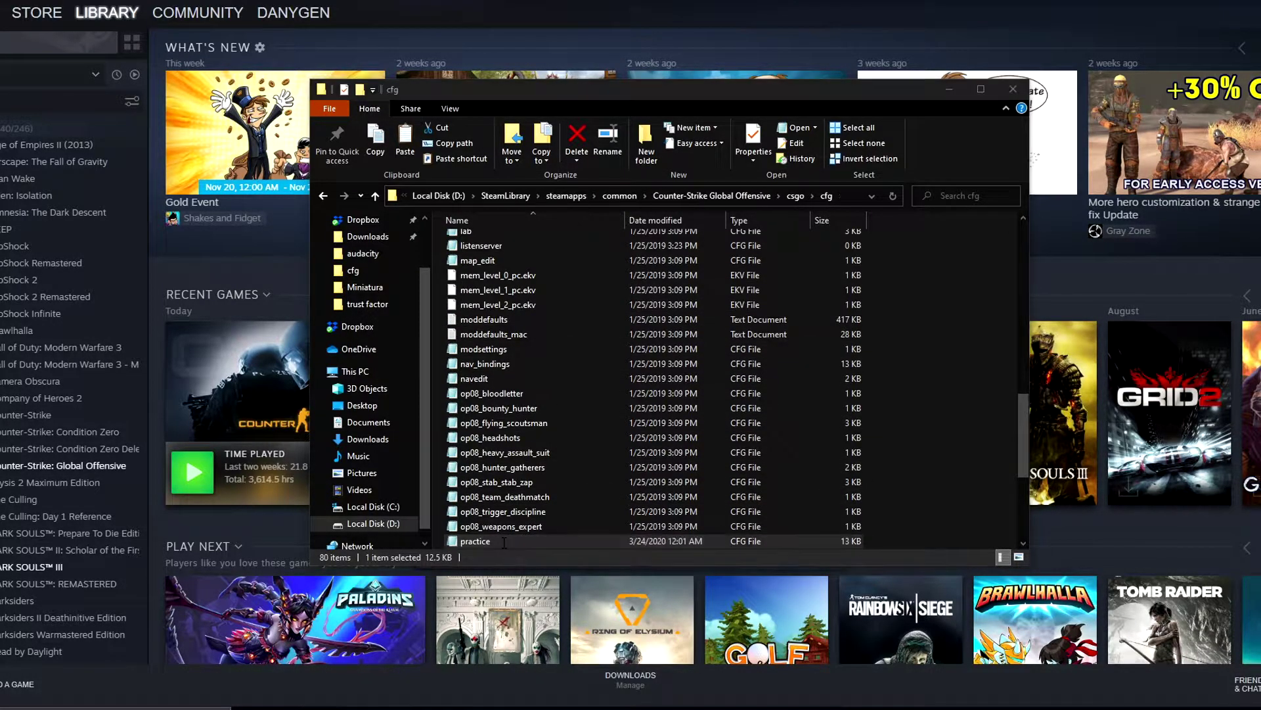
pyautogui.doubleClick(504, 542)
# Reposition the Notepad window and erase every copied line, from unbindall through fps_max
pyautogui.moveTo(263, 104); pyautogui.dragTo(862, 132)
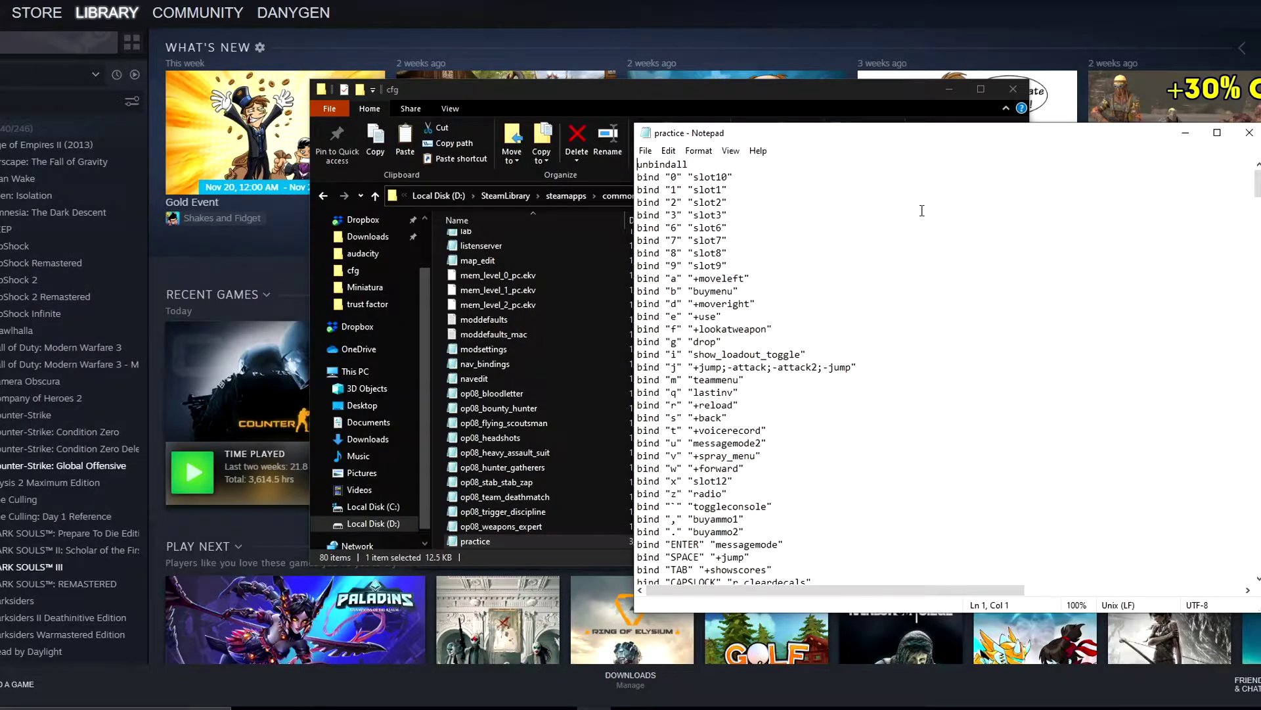
pyautogui.moveTo(814, 137); pyautogui.dragTo(774, 98)
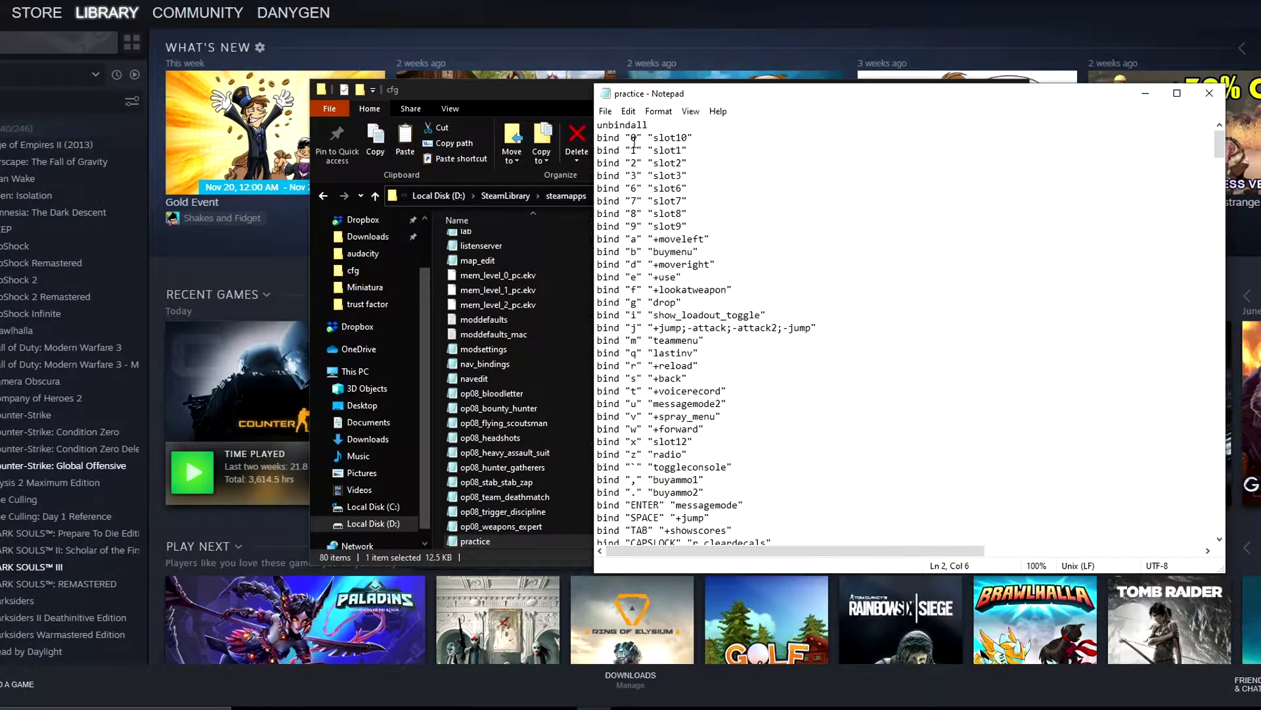
pyautogui.click(626, 138)
pyautogui.moveTo(600, 127); pyautogui.dragTo(895, 534)
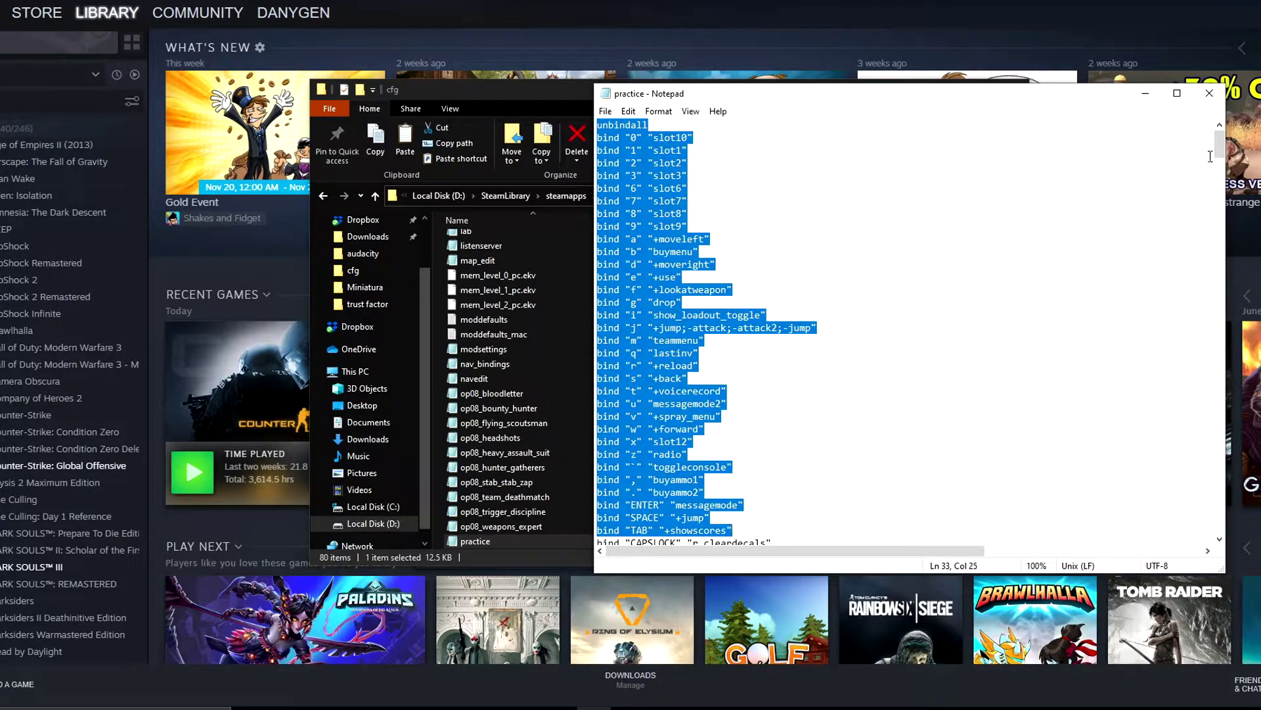
pyautogui.moveTo(1218, 140); pyautogui.dragTo(1223, 533)
pyautogui.scroll(-4, 723, 292)
pyautogui.scroll(-1, 723, 292)
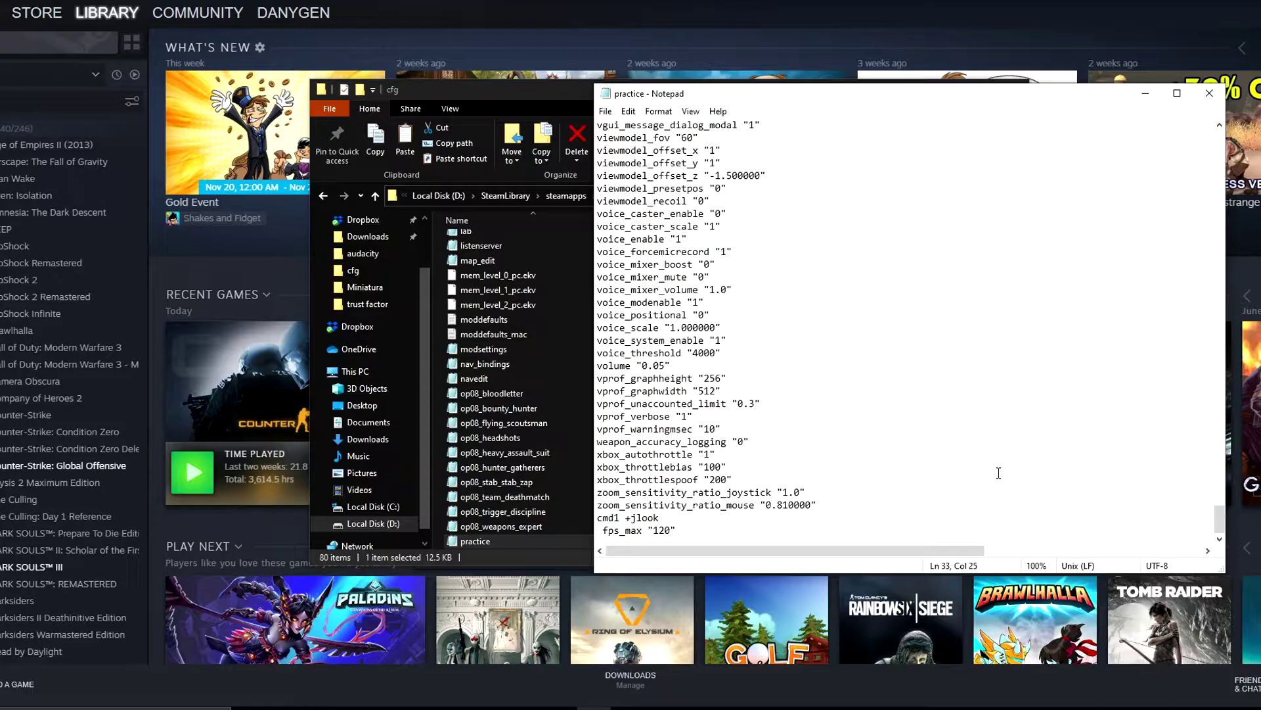
pyautogui.click(701, 536)
pyautogui.moveTo(677, 530); pyautogui.dragTo(599, 138)
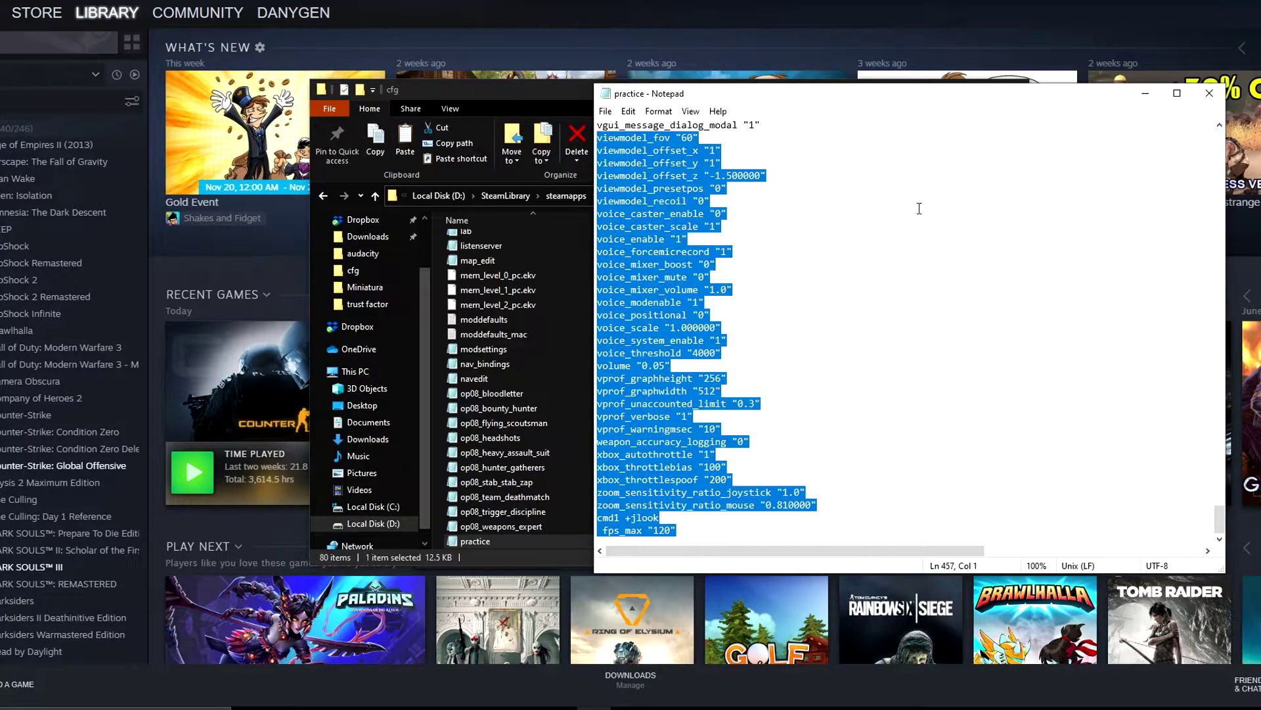
pyautogui.click(916, 294)
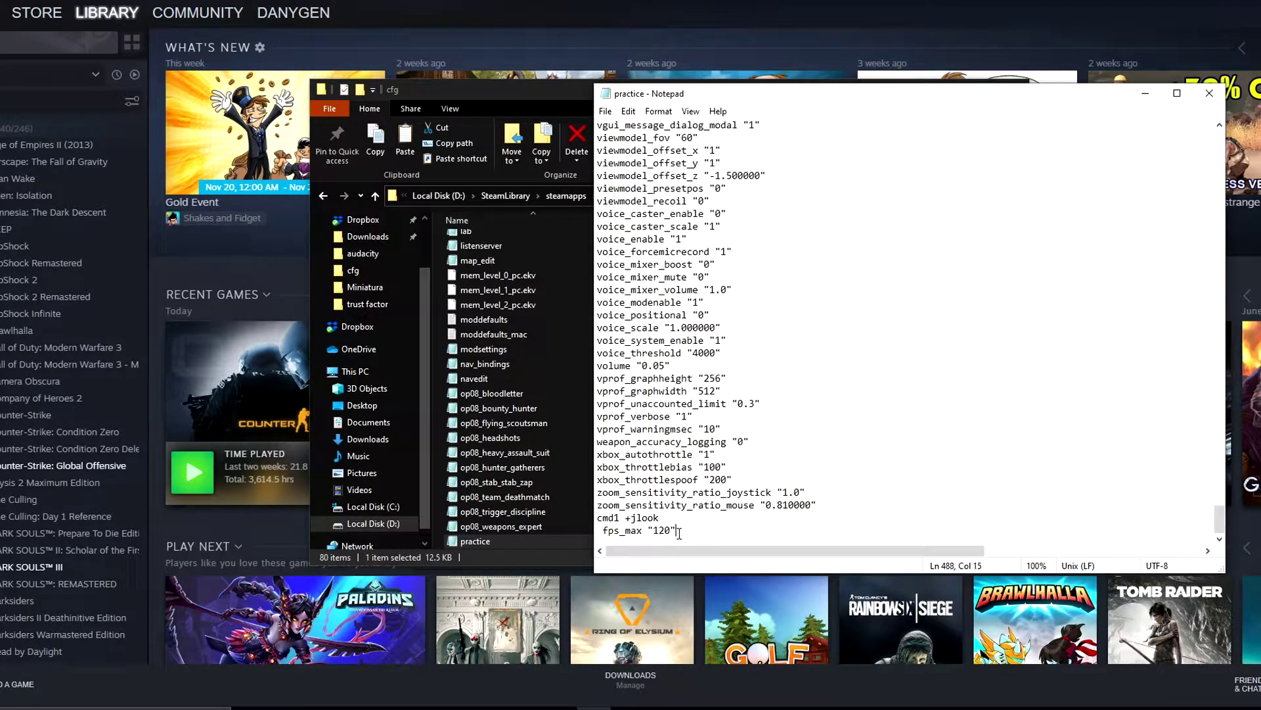
pyautogui.moveTo(676, 530); pyautogui.dragTo(618, 131)
pyautogui.press('BackSpace')
pyautogui.press('BackSpace')
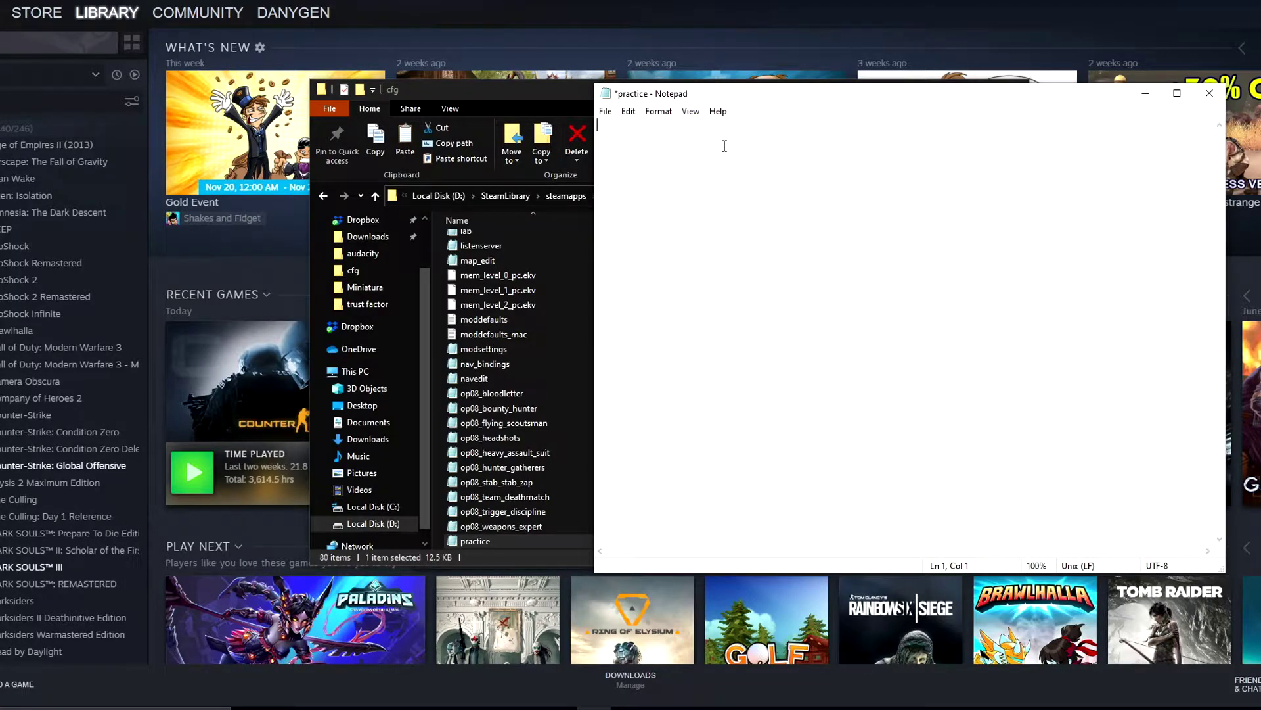
# Save the emptied practice file, then paste in the full practice config text
pyautogui.hotkey('ctrl', 's')
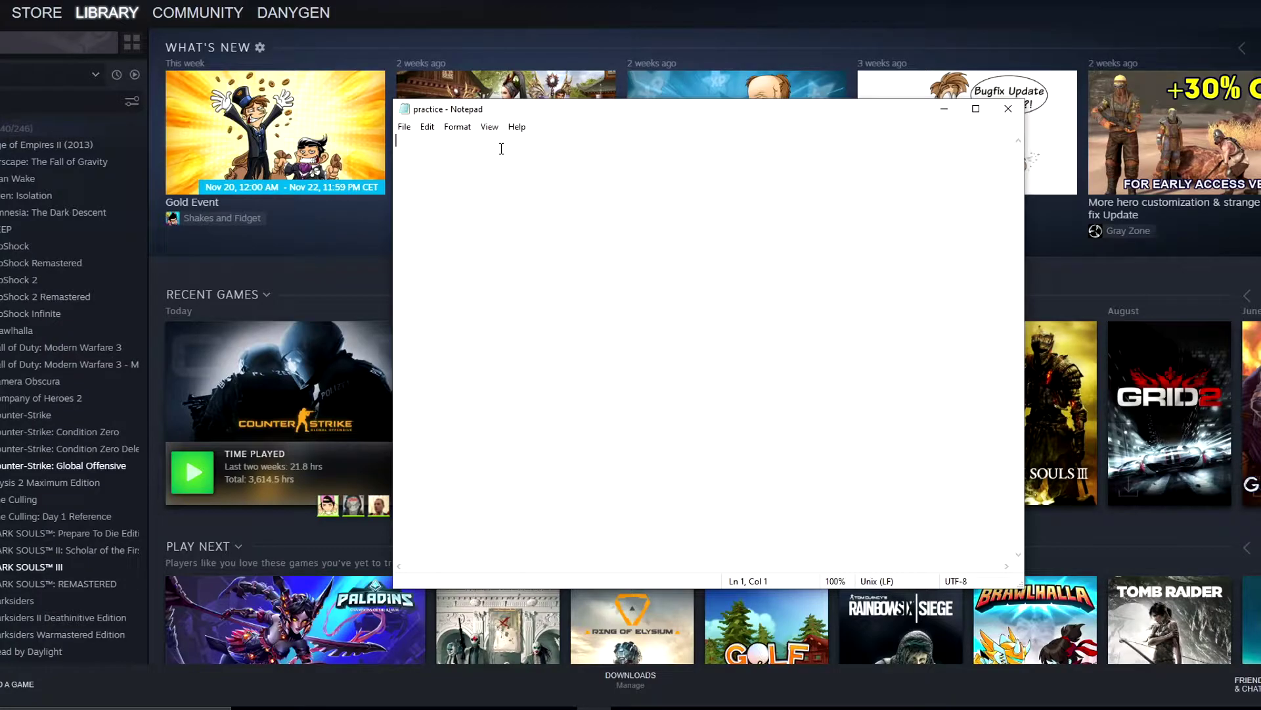
pyautogui.hotkey('ctrl', 'v')
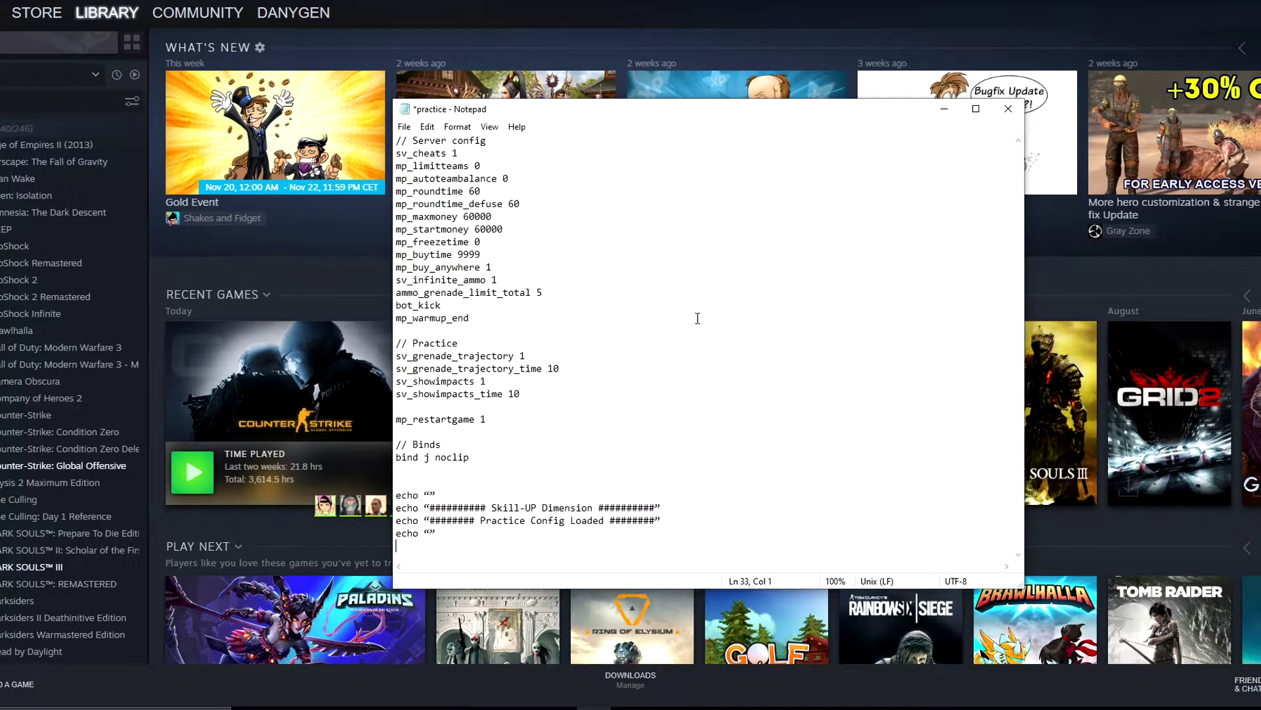
pyautogui.moveTo(413, 141); pyautogui.dragTo(469, 322)
pyautogui.click(468, 150)
pyautogui.click(499, 280)
pyautogui.moveTo(402, 153); pyautogui.dragTo(450, 153)
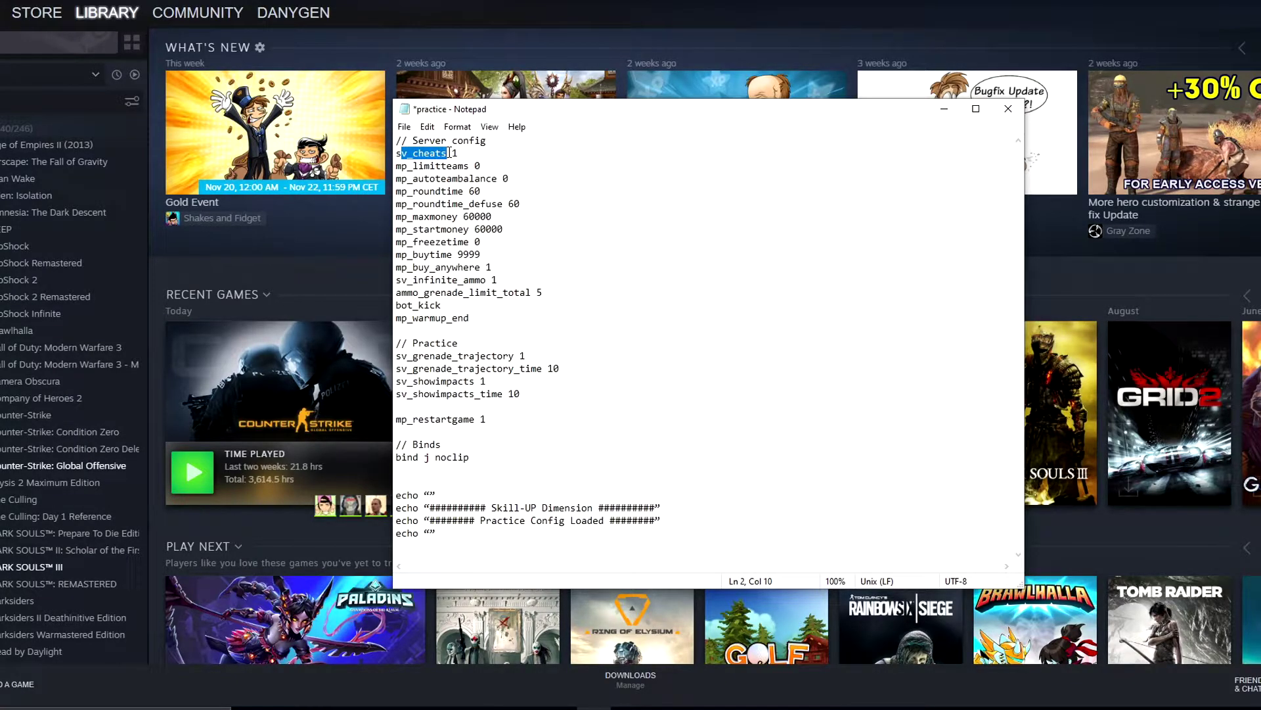
pyautogui.click(449, 152)
pyautogui.click(421, 164)
pyautogui.moveTo(421, 164); pyautogui.dragTo(503, 465)
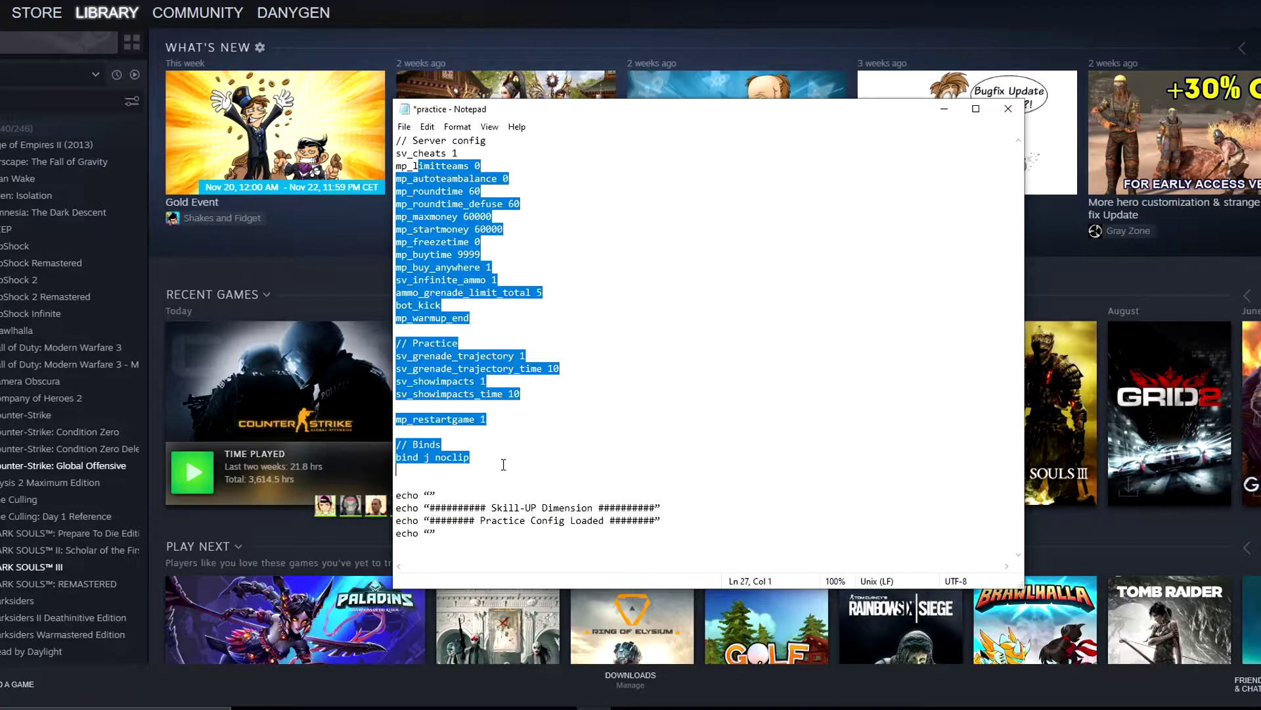
pyautogui.click(486, 165)
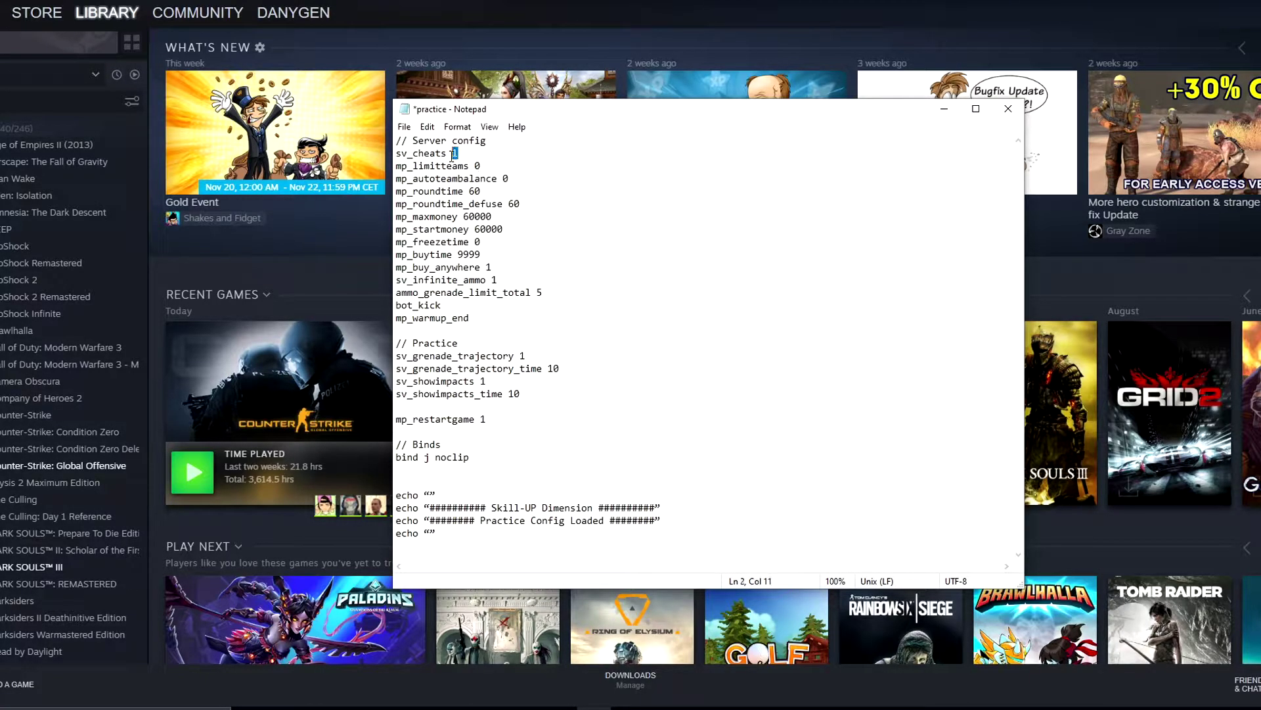
pyautogui.click(458, 153)
pyautogui.moveTo(413, 167); pyautogui.dragTo(440, 169)
pyautogui.click(469, 167)
pyautogui.click(485, 166)
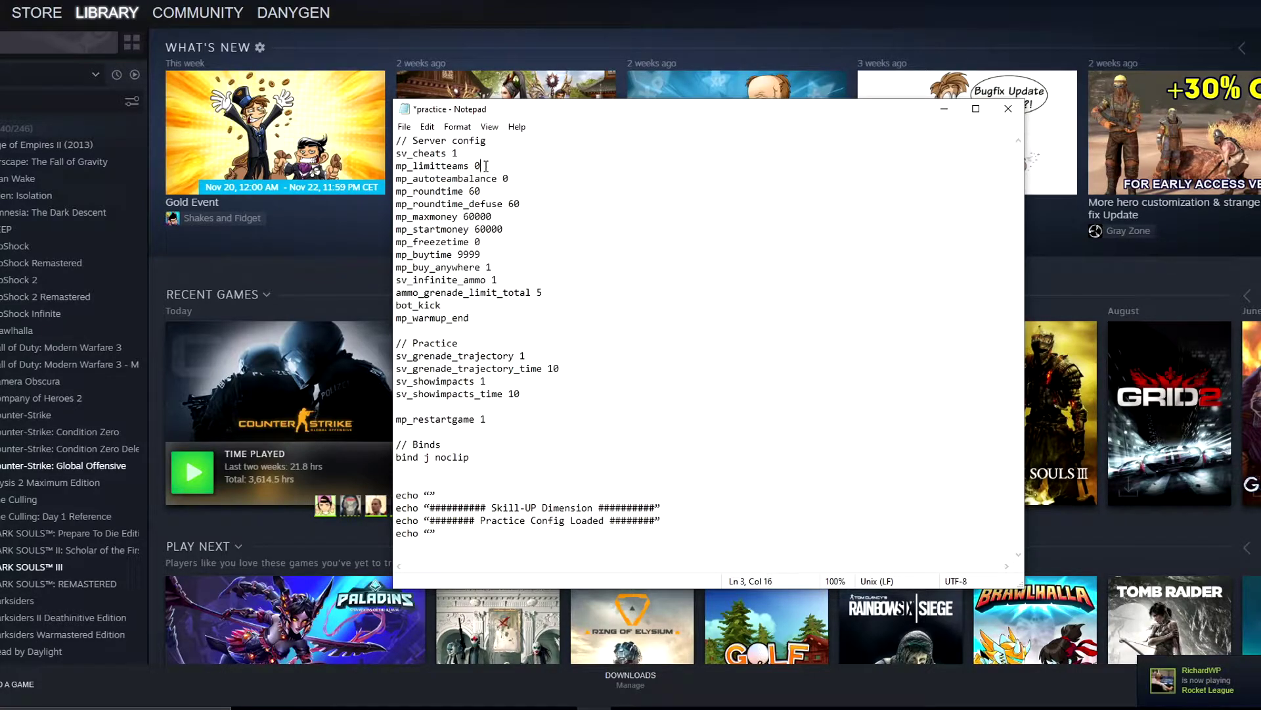
pyautogui.press('Left')
pyautogui.press('Left')
pyautogui.press('Left')
pyautogui.press('Left')
pyautogui.press('Left')
pyautogui.press('Left')
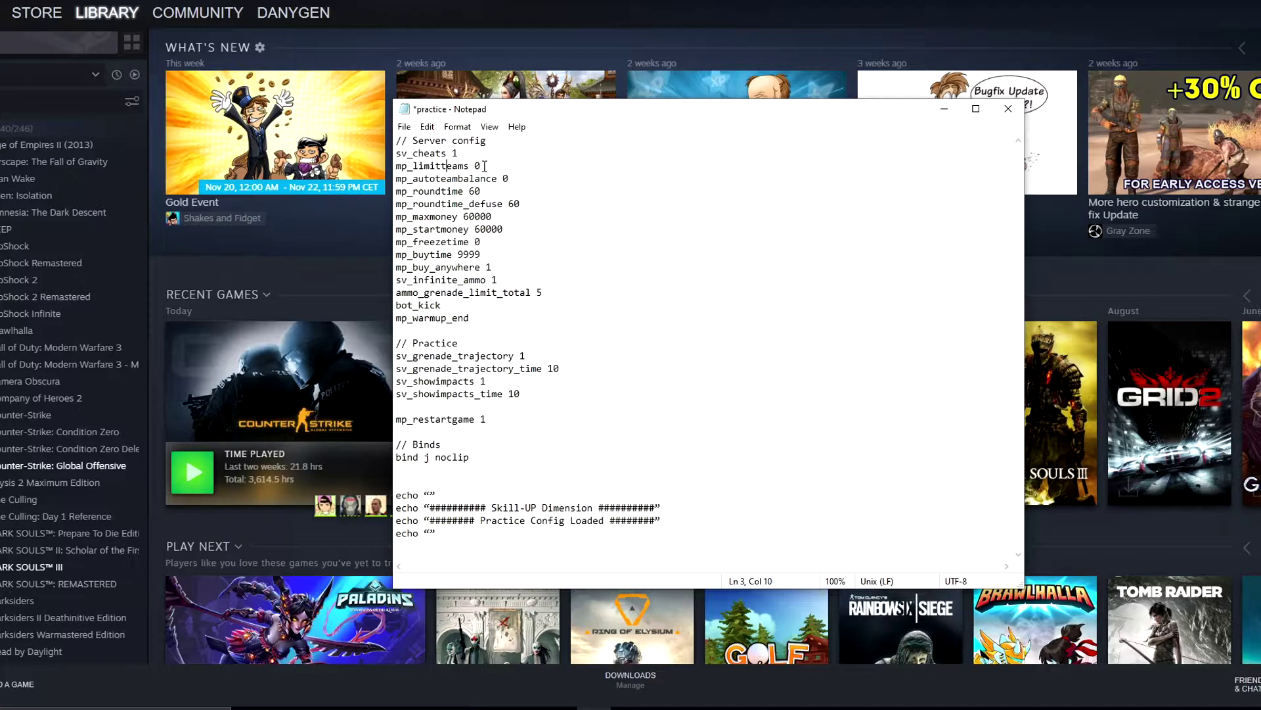
pyautogui.click(483, 165)
pyautogui.moveTo(481, 165); pyautogui.dragTo(412, 165)
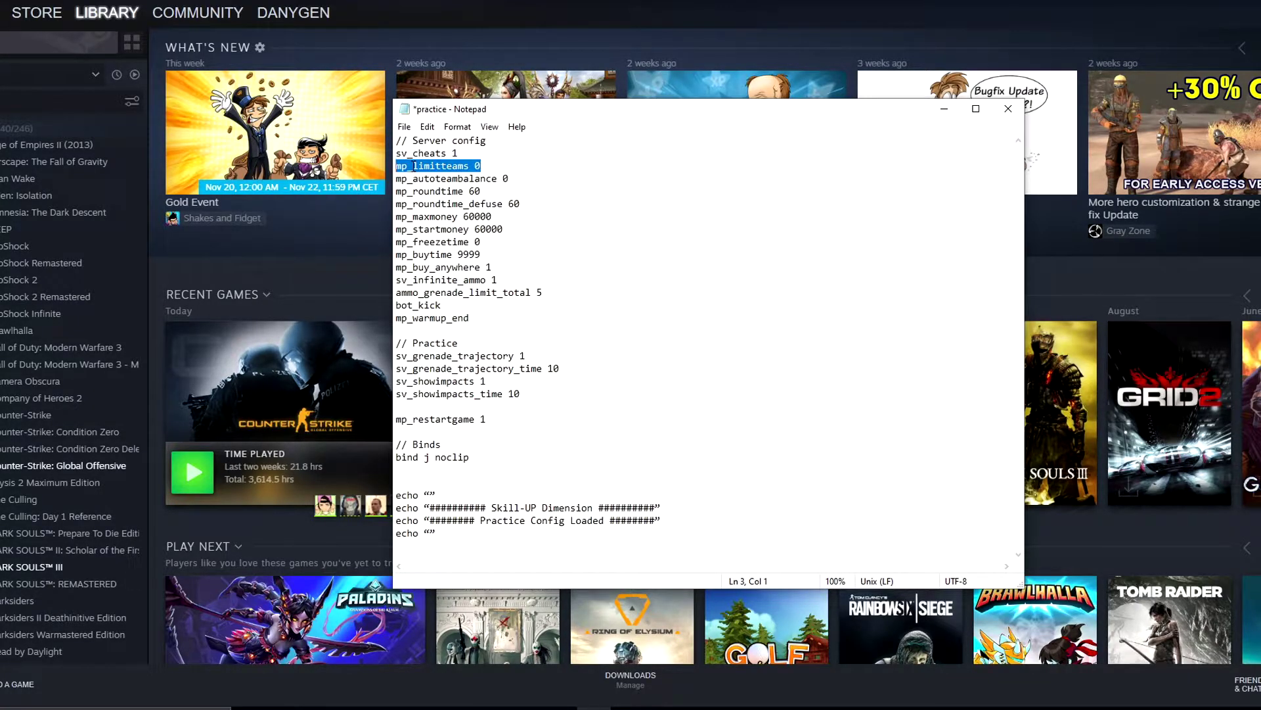
pyautogui.click(424, 165)
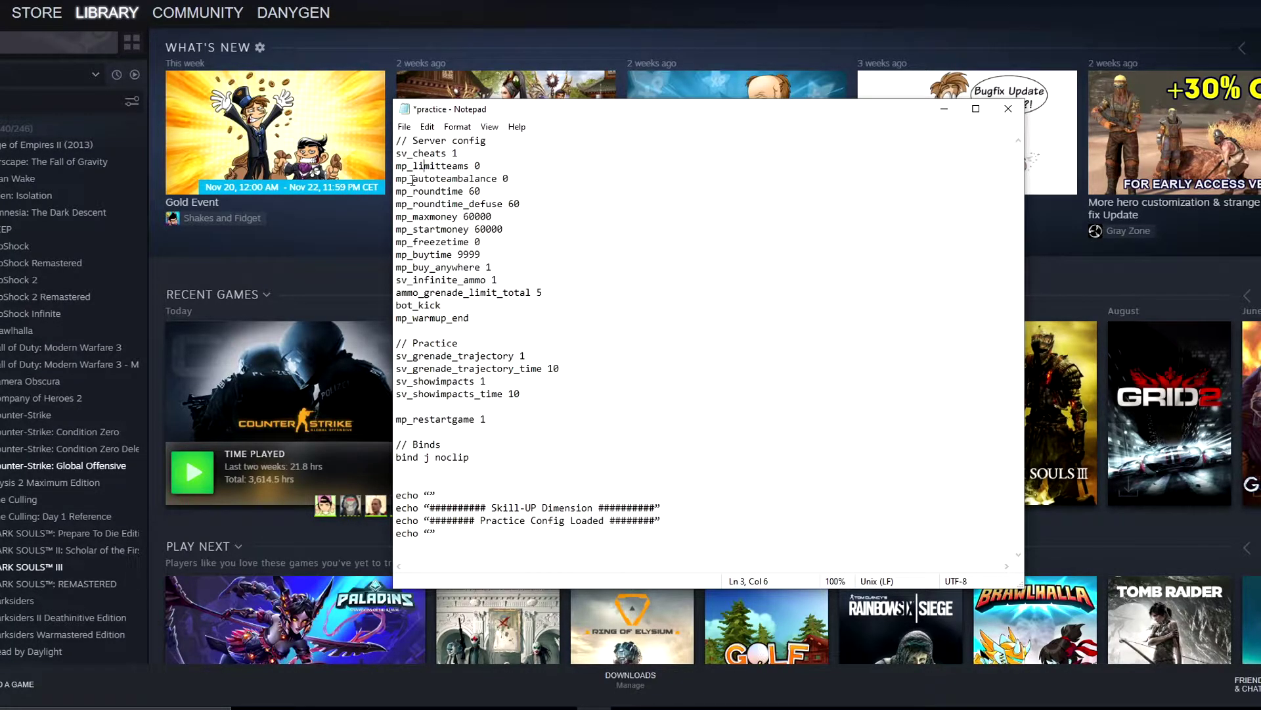
pyautogui.moveTo(418, 179); pyautogui.dragTo(447, 184)
pyautogui.moveTo(510, 179); pyautogui.dragTo(396, 166)
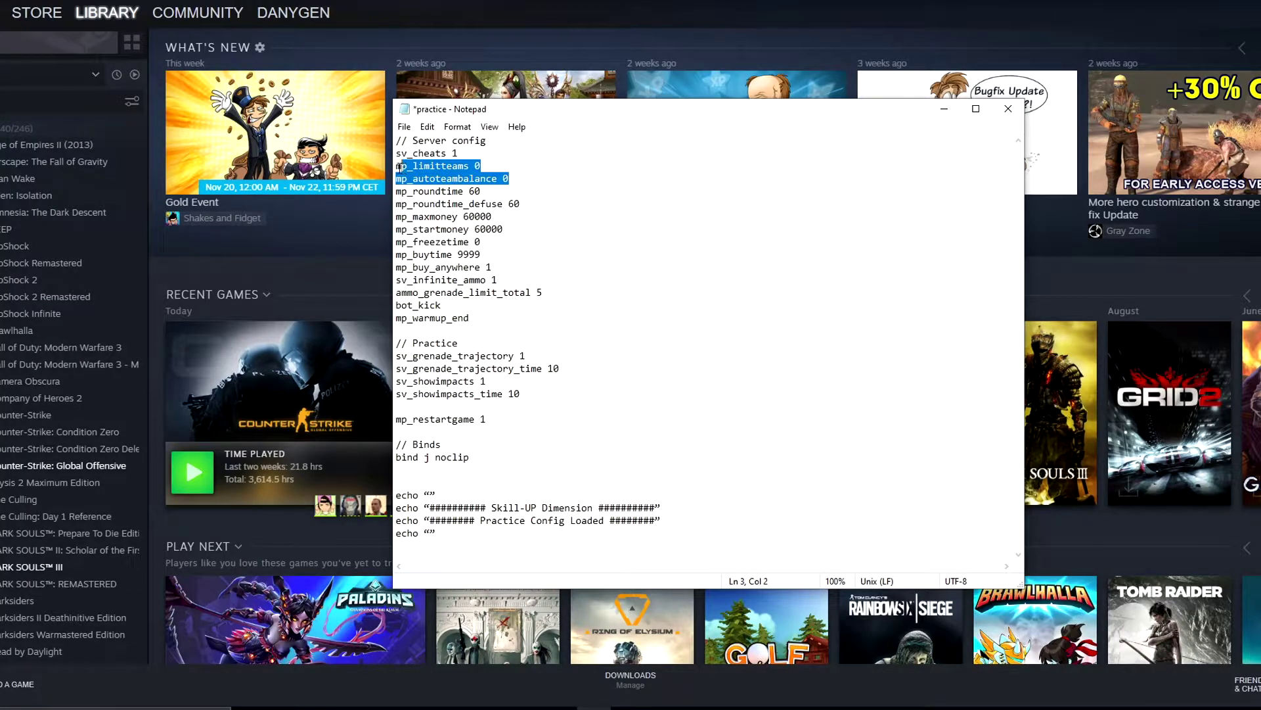
pyautogui.click(425, 176)
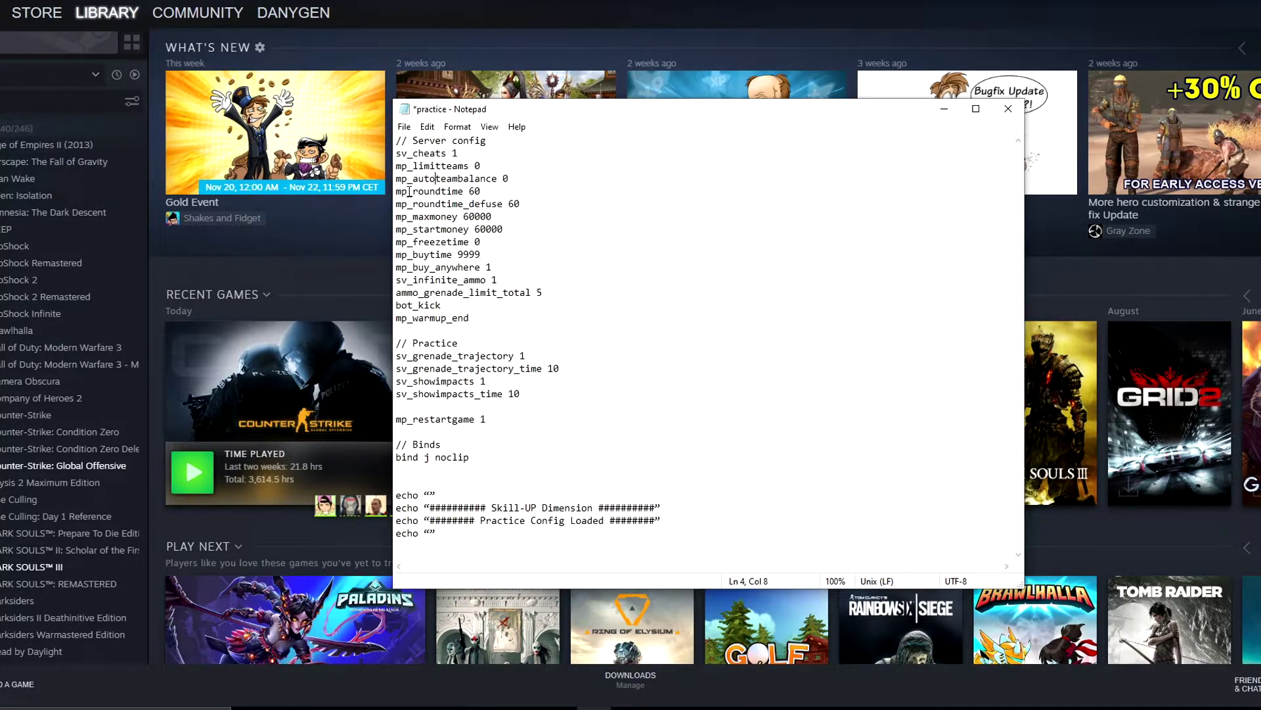
pyautogui.click(480, 191)
pyautogui.moveTo(435, 204); pyautogui.dragTo(498, 203)
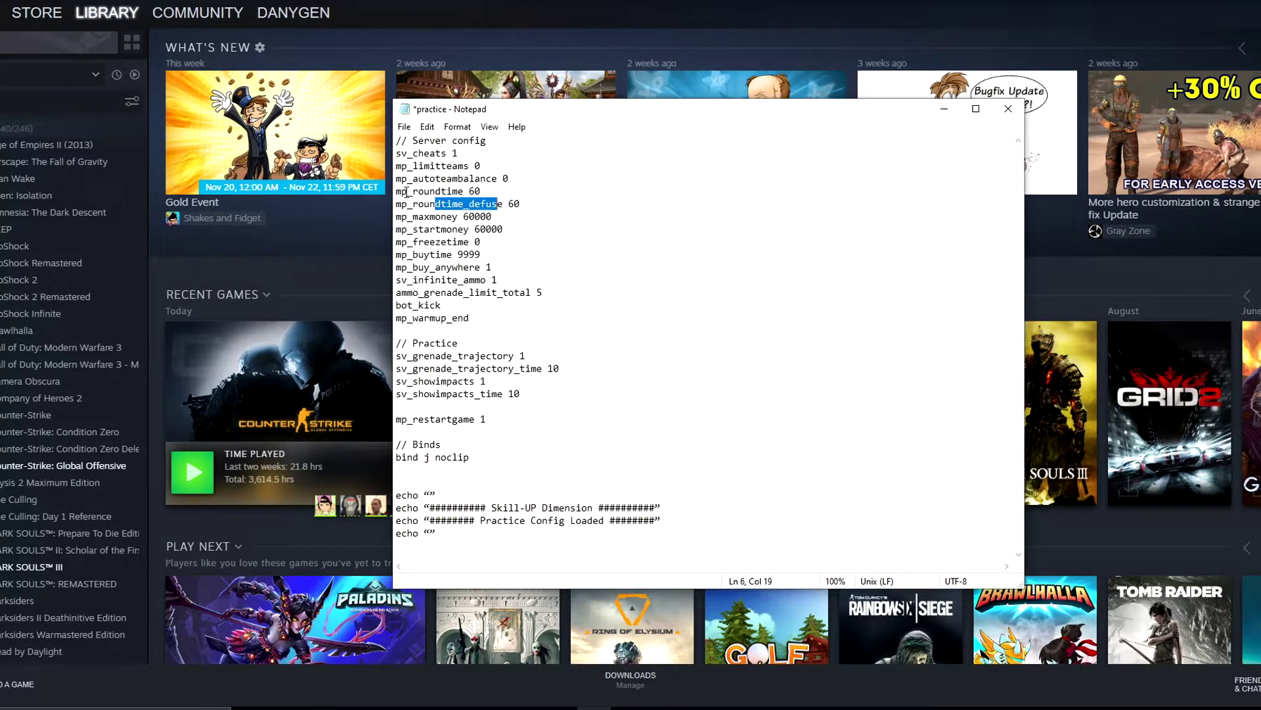
pyautogui.click(434, 192)
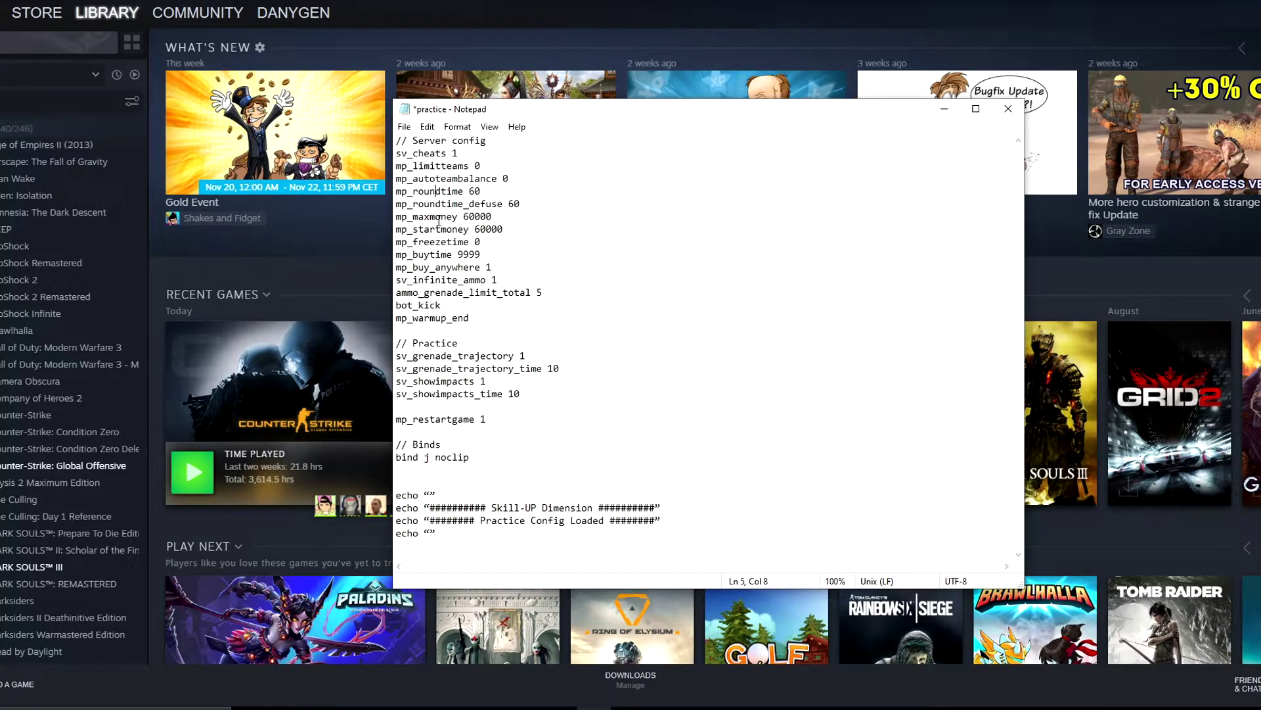
pyautogui.click(429, 221)
pyautogui.moveTo(474, 228); pyautogui.dragTo(504, 229)
pyautogui.click(430, 242)
pyautogui.moveTo(482, 242); pyautogui.dragTo(418, 245)
pyautogui.click(418, 245)
pyautogui.click(451, 255)
pyautogui.moveTo(453, 256); pyautogui.dragTo(396, 257)
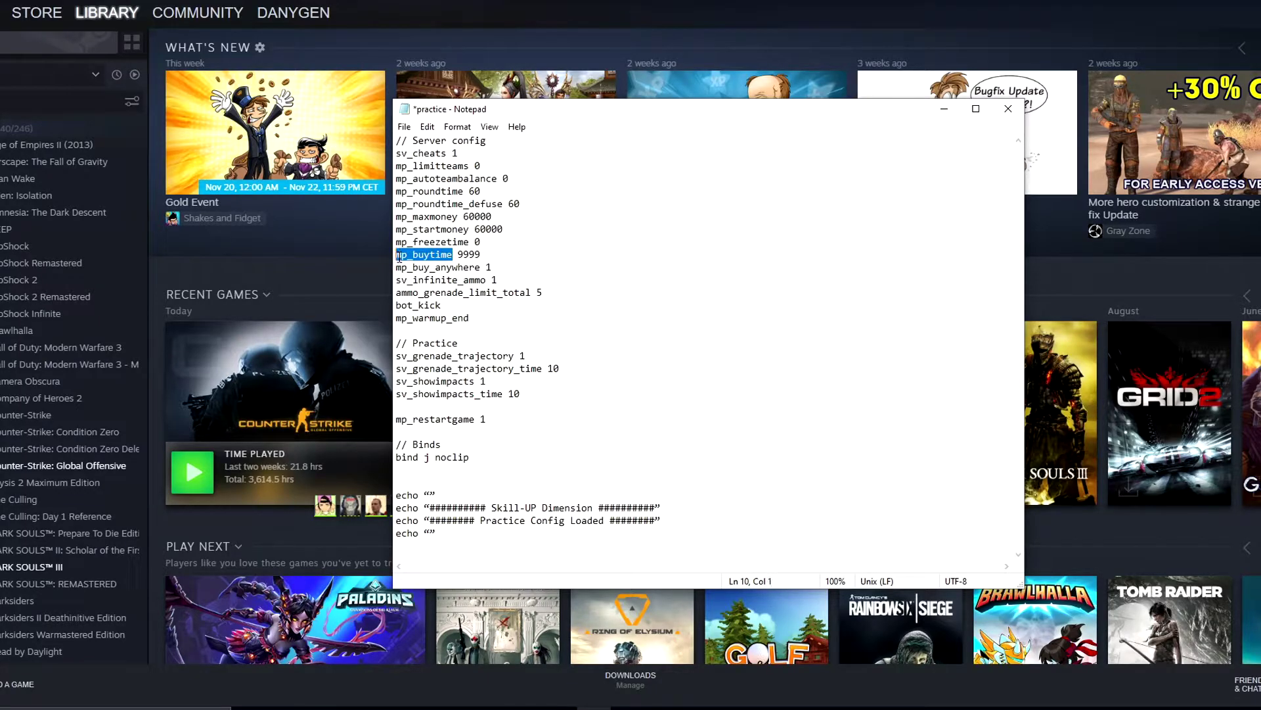
pyautogui.click(437, 257)
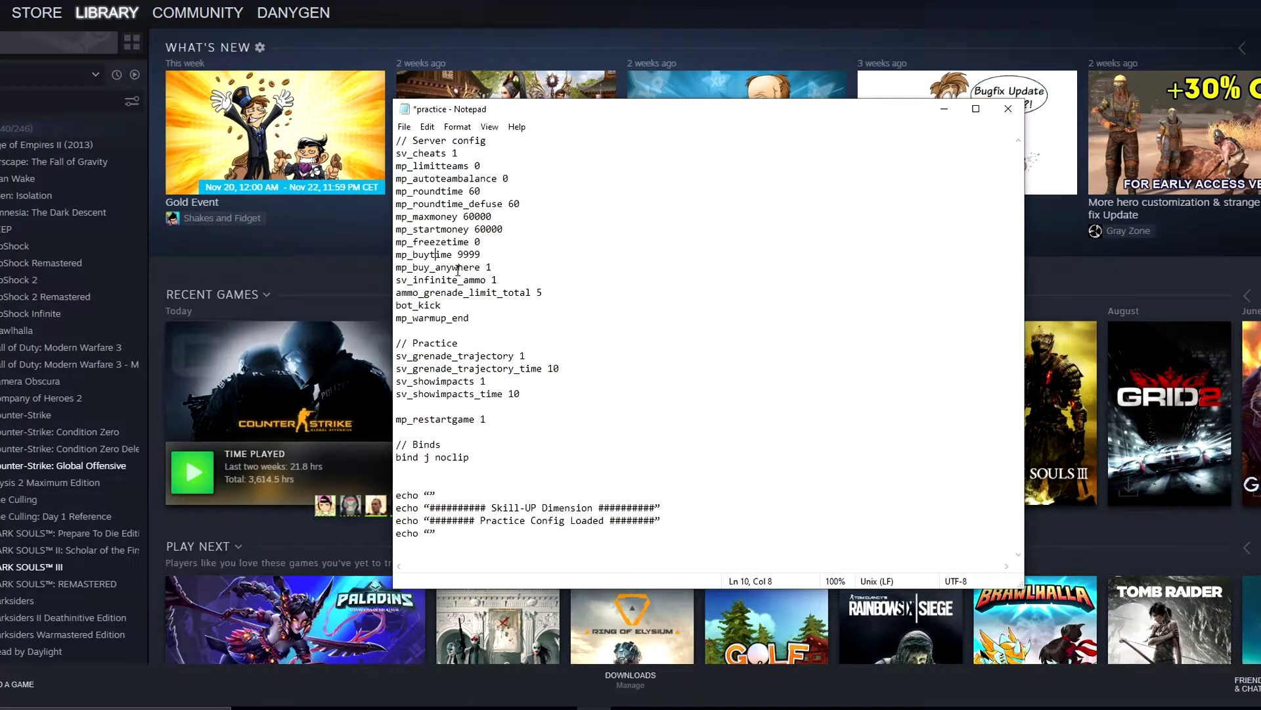
pyautogui.click(480, 267)
pyautogui.moveTo(480, 267); pyautogui.dragTo(415, 270)
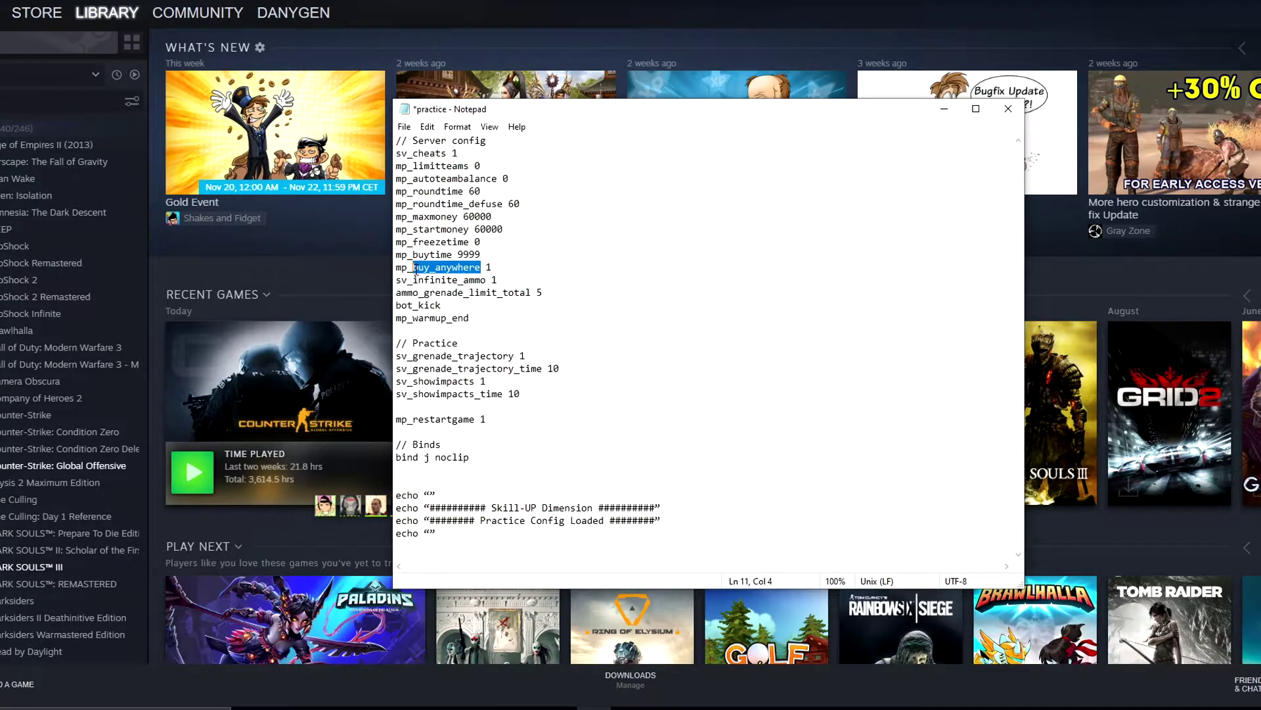
pyautogui.doubleClick(494, 280)
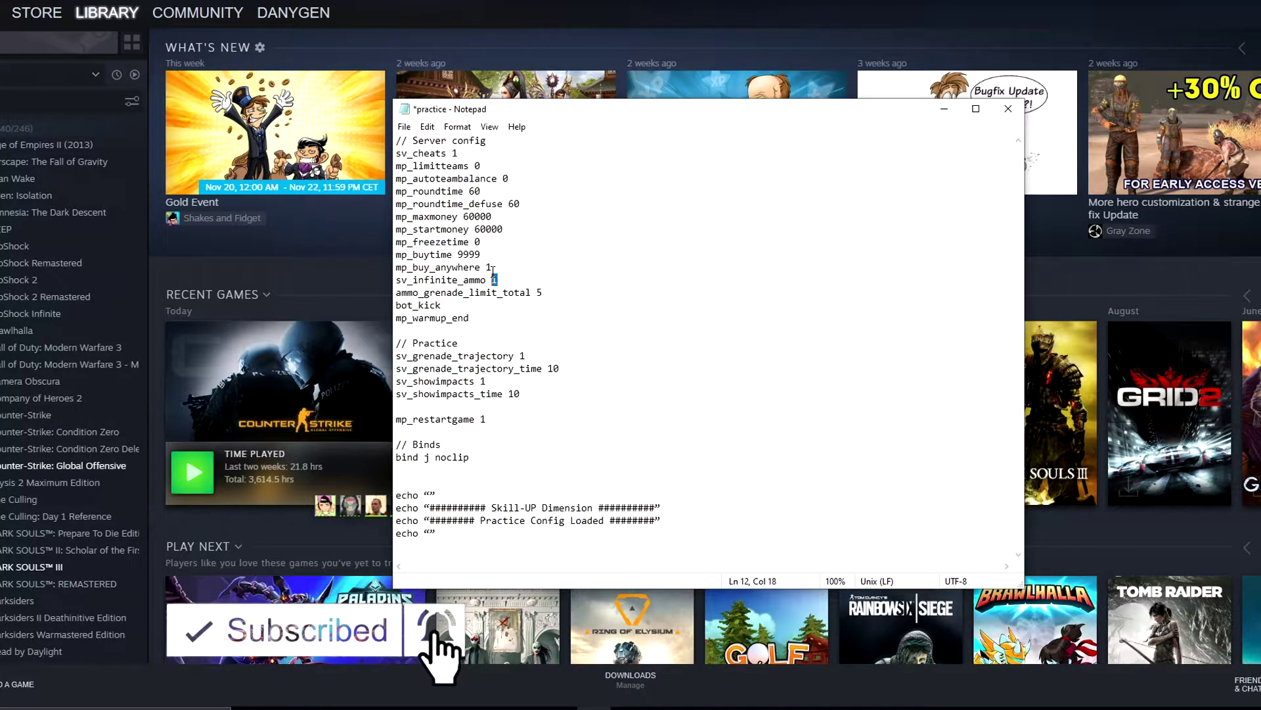
pyautogui.click(498, 279)
pyautogui.moveTo(498, 279); pyautogui.dragTo(493, 279)
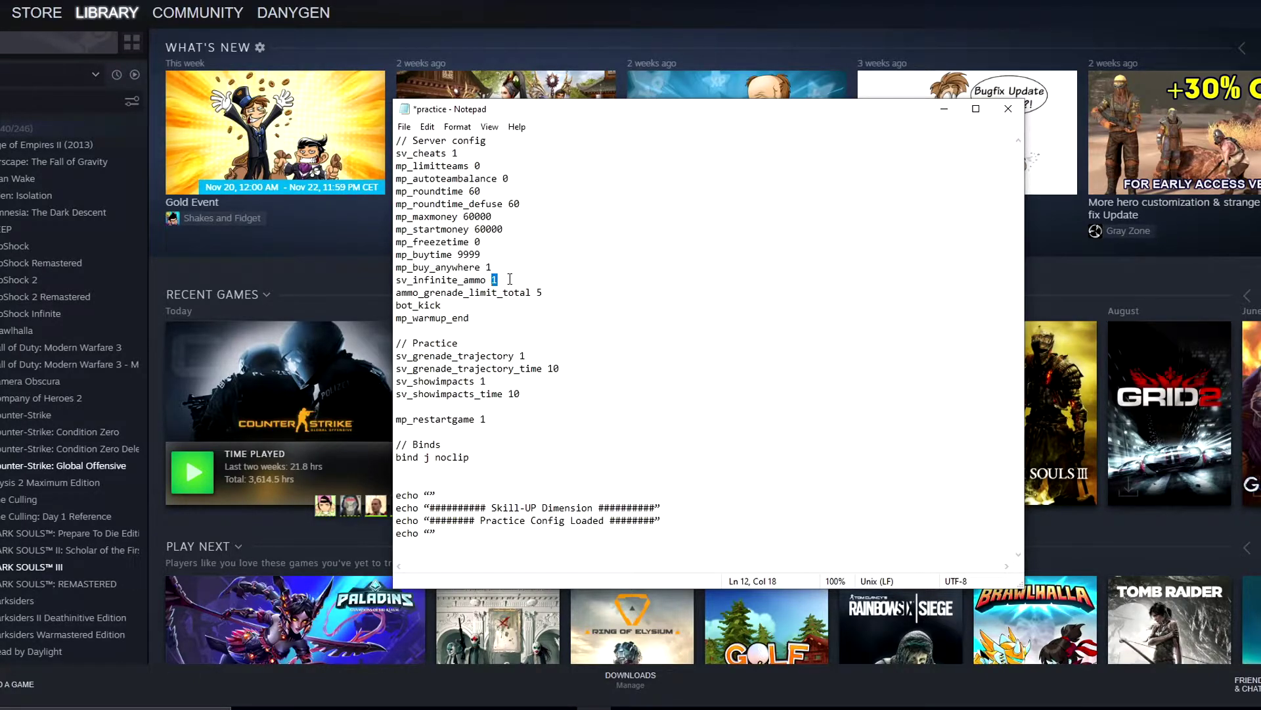
pyautogui.click(498, 280)
pyautogui.moveTo(498, 280); pyautogui.dragTo(492, 279)
pyautogui.moveTo(543, 292); pyautogui.dragTo(430, 292)
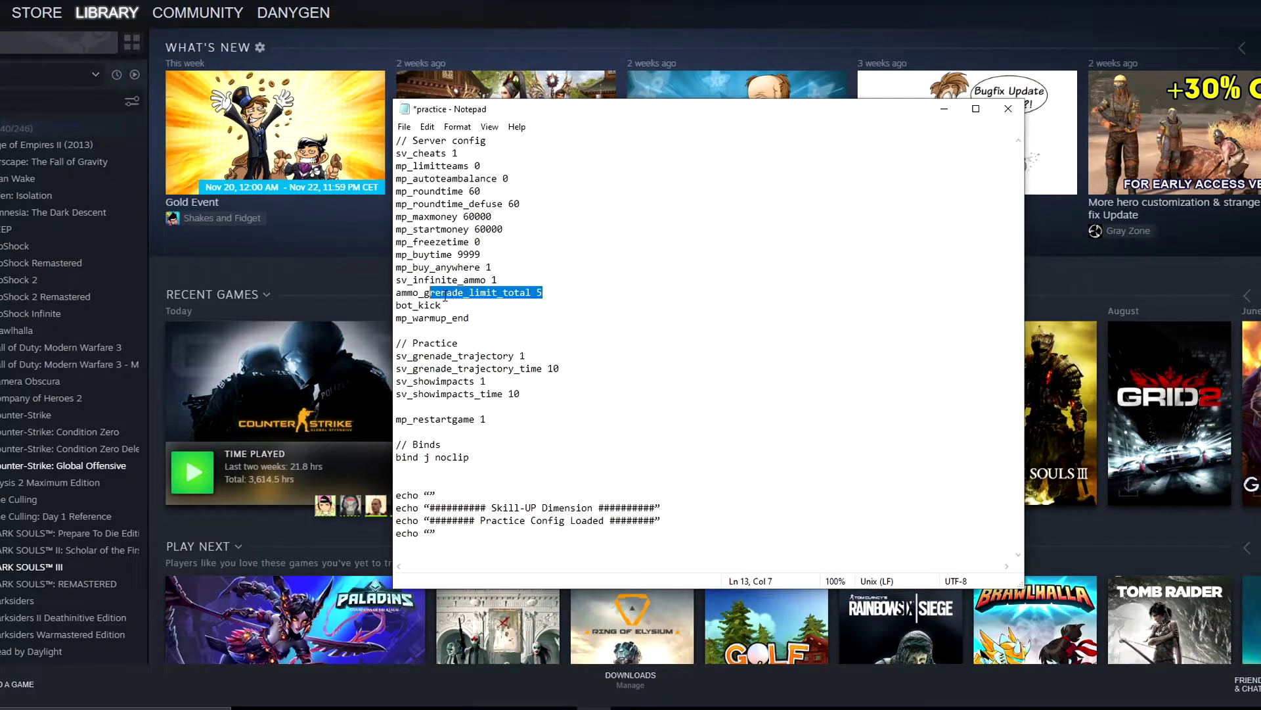
pyautogui.click(506, 293)
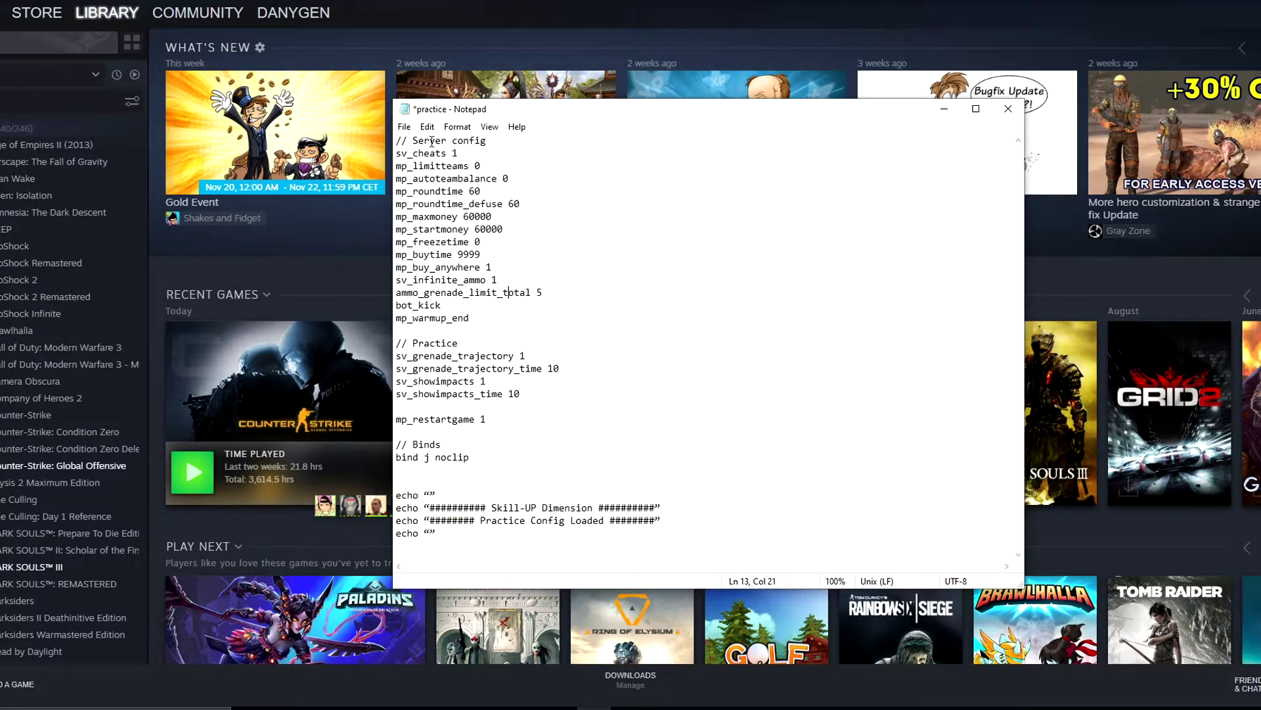
pyautogui.moveTo(401, 161); pyautogui.dragTo(452, 321)
pyautogui.click(466, 317)
pyautogui.moveTo(459, 342); pyautogui.dragTo(408, 343)
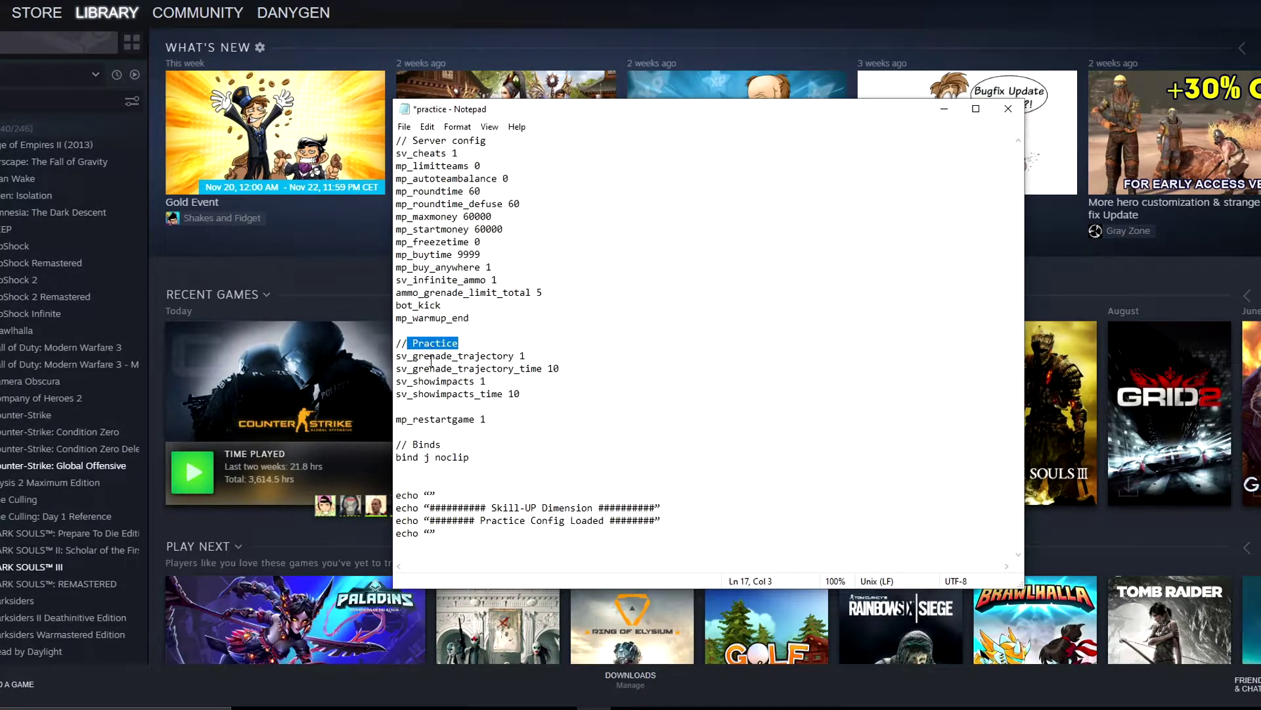
pyautogui.moveTo(526, 355); pyautogui.dragTo(398, 355)
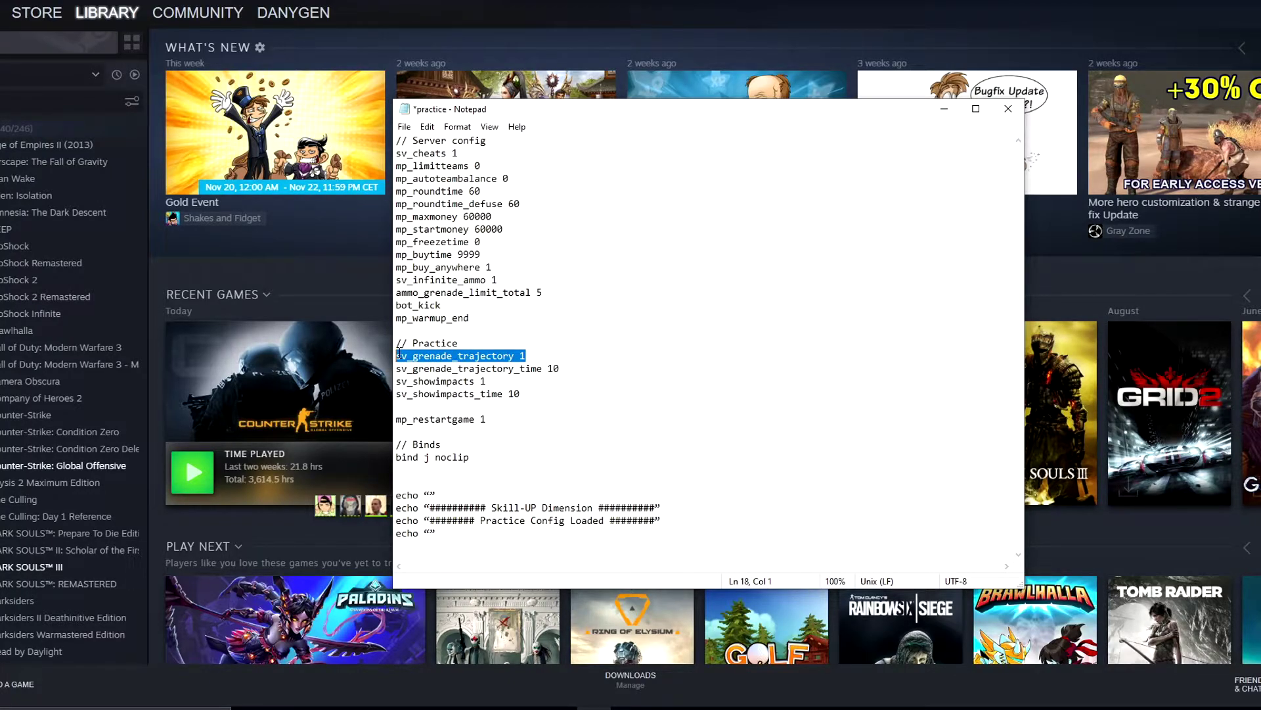
pyautogui.click(526, 355)
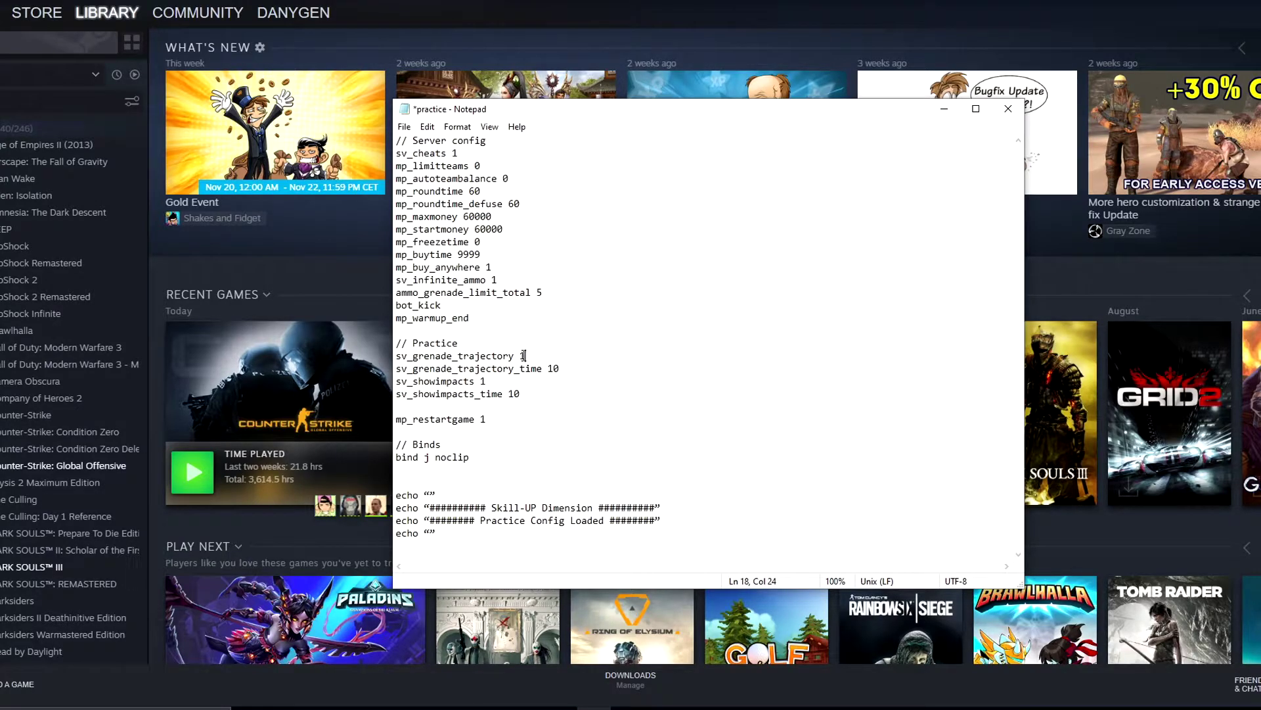
pyautogui.moveTo(527, 355); pyautogui.dragTo(402, 353)
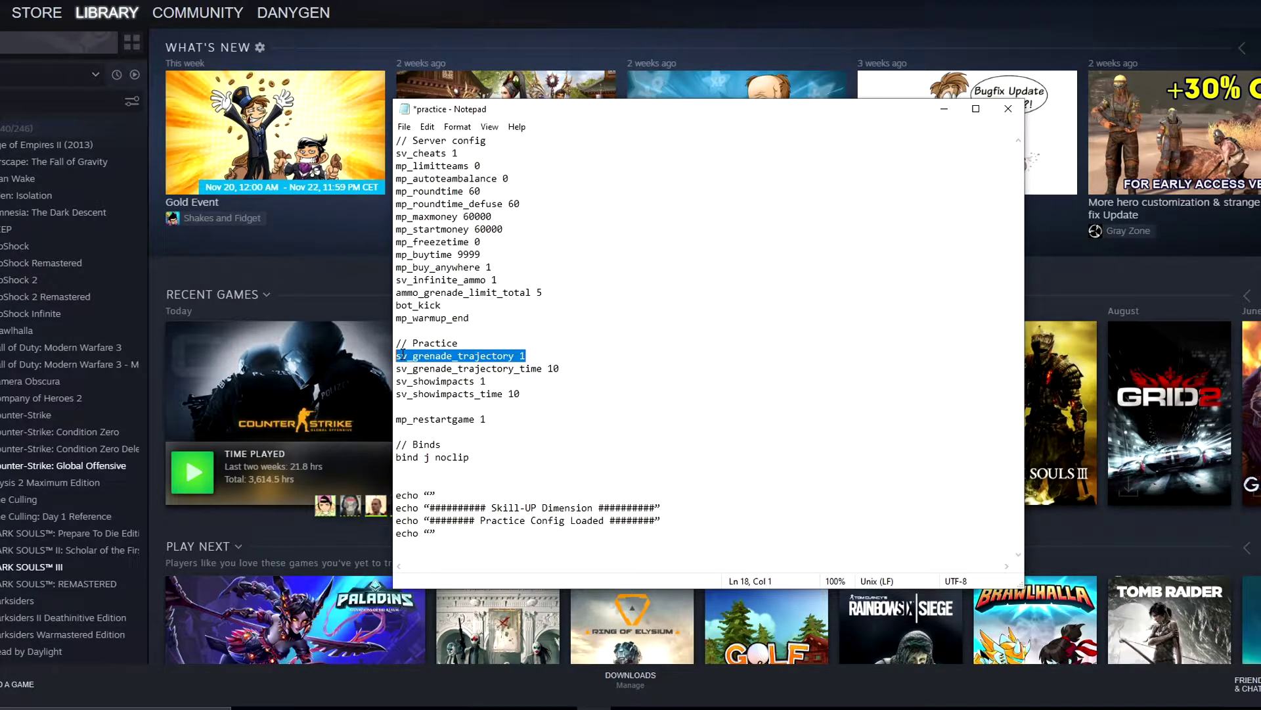
pyautogui.click(469, 368)
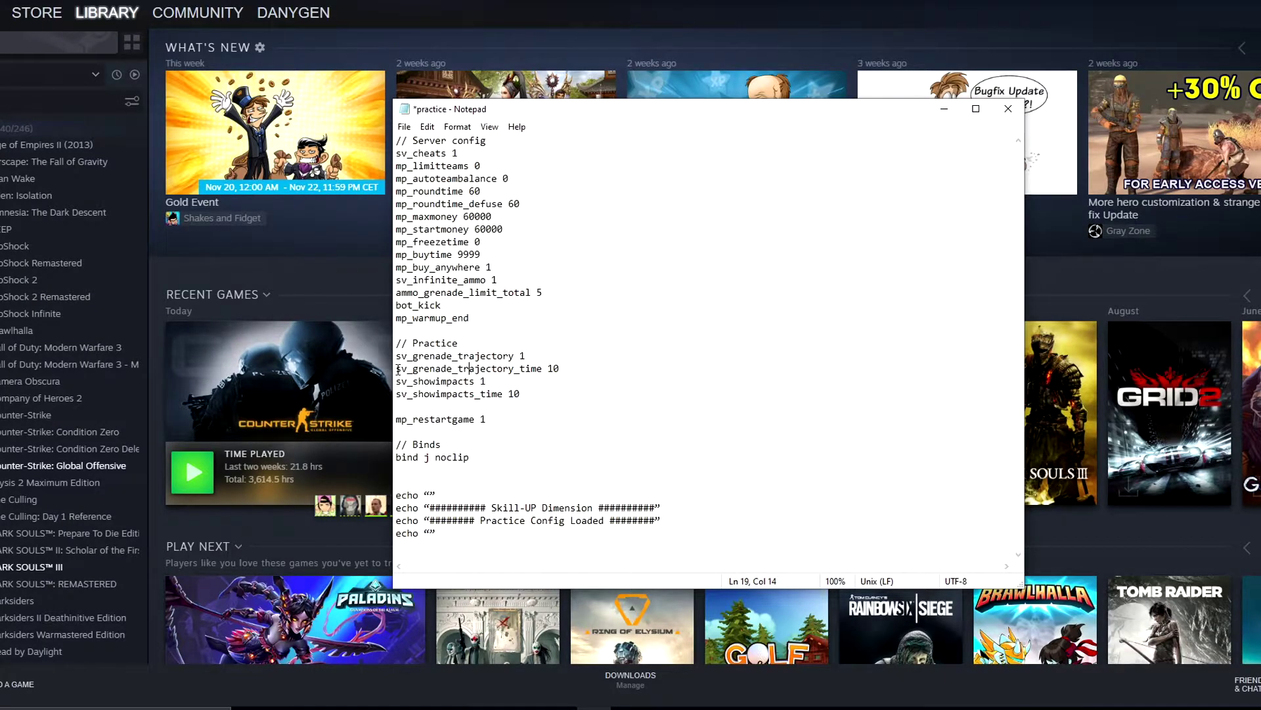
pyautogui.click(555, 370)
pyautogui.moveTo(555, 370); pyautogui.dragTo(531, 357)
pyautogui.click(418, 356)
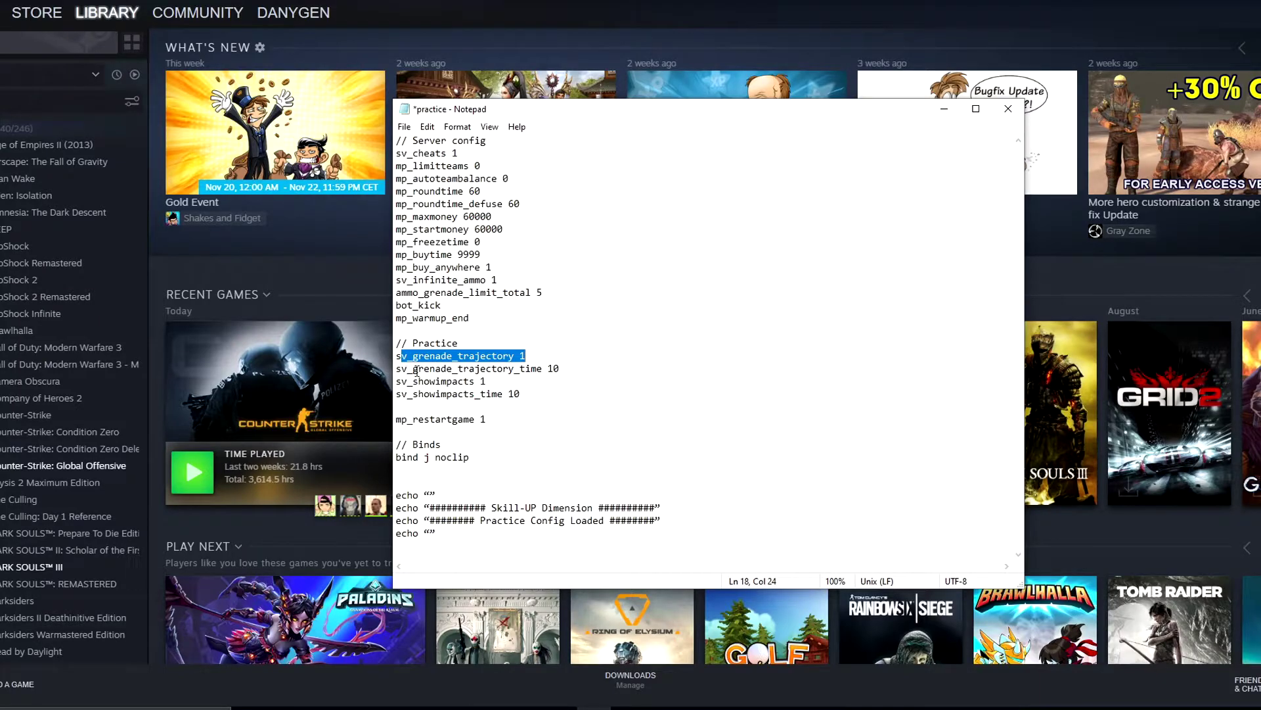
pyautogui.moveTo(415, 370); pyautogui.dragTo(543, 369)
pyautogui.click(521, 369)
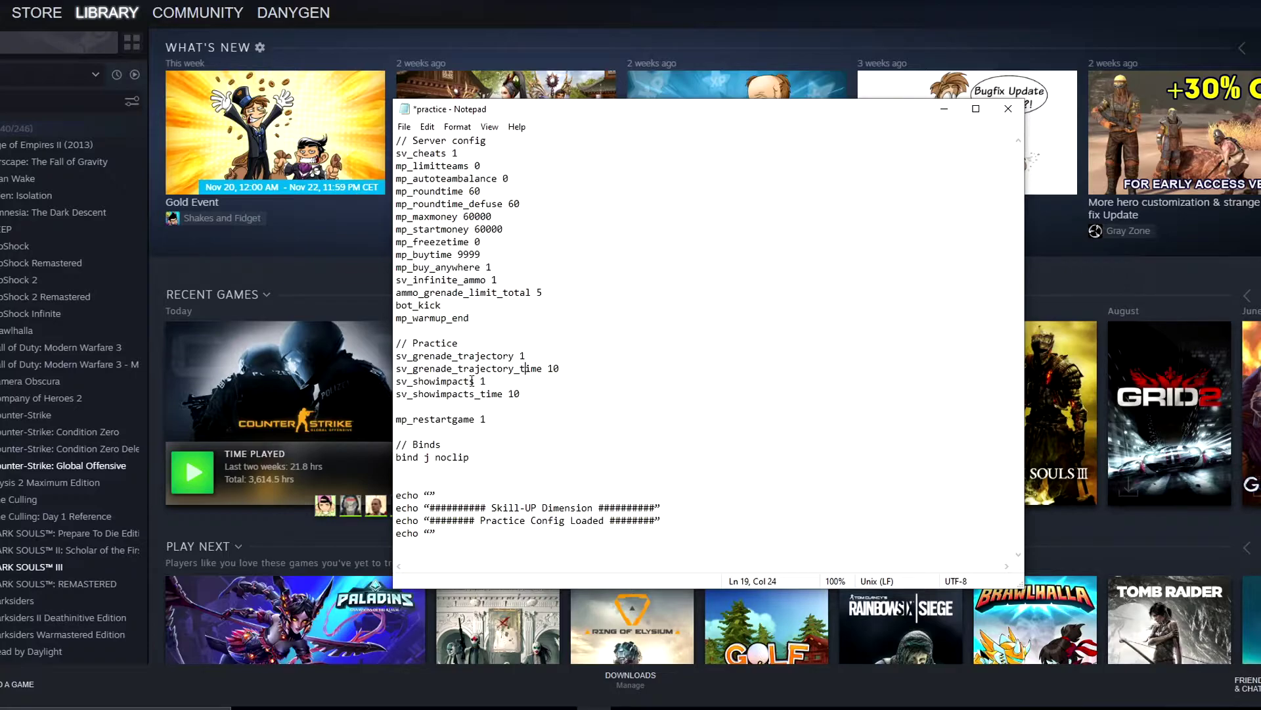
pyautogui.moveTo(526, 420); pyautogui.dragTo(420, 421)
pyautogui.click(398, 420)
pyautogui.moveTo(398, 420); pyautogui.dragTo(487, 421)
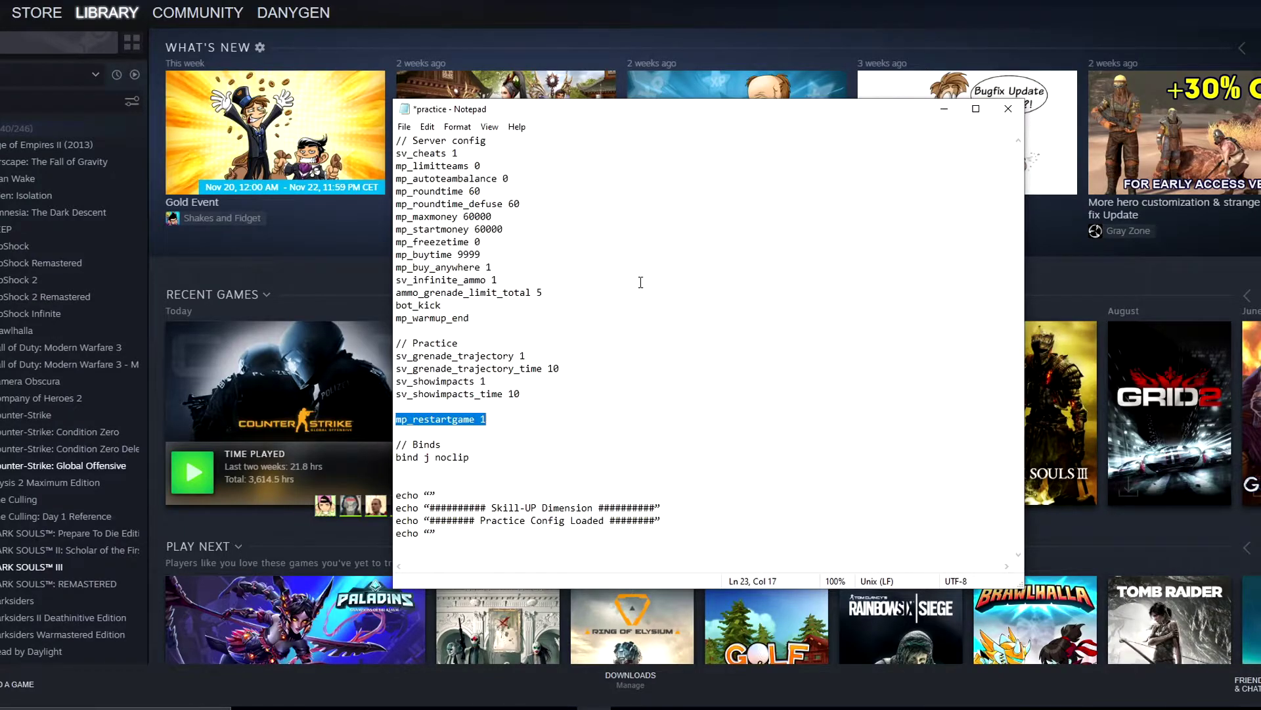
pyautogui.click(407, 153)
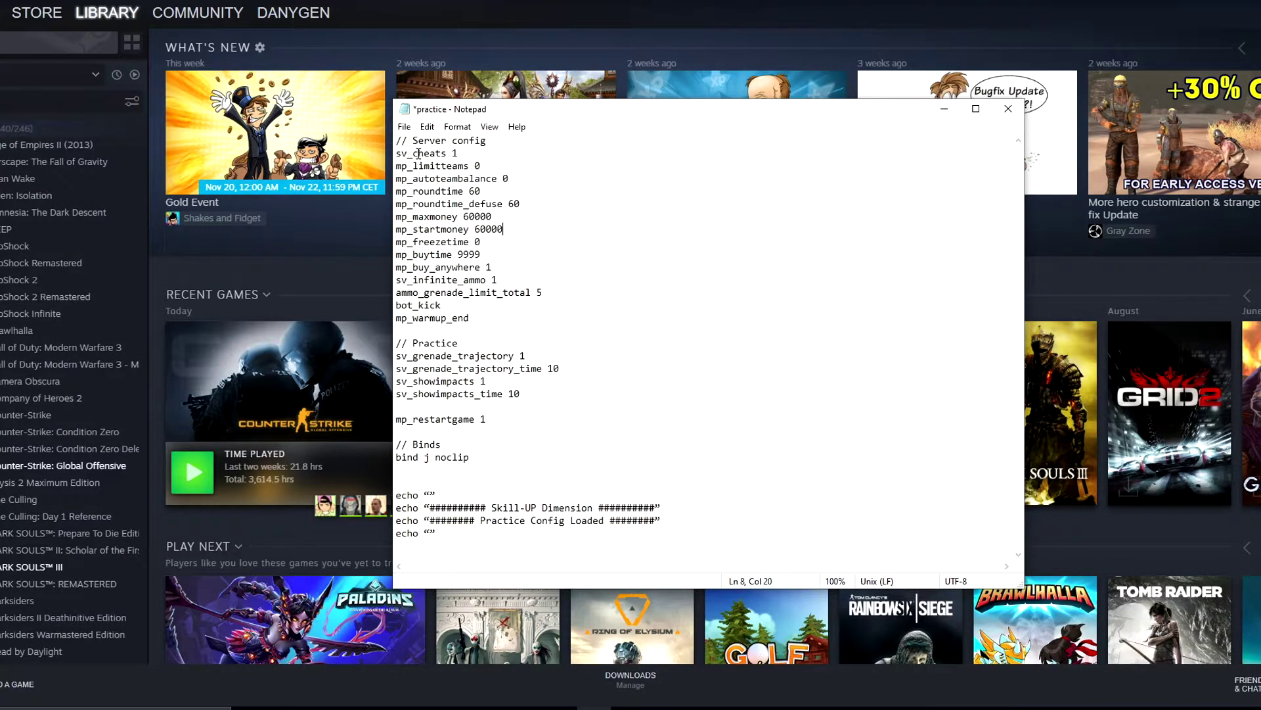
pyautogui.moveTo(407, 153); pyautogui.dragTo(520, 396)
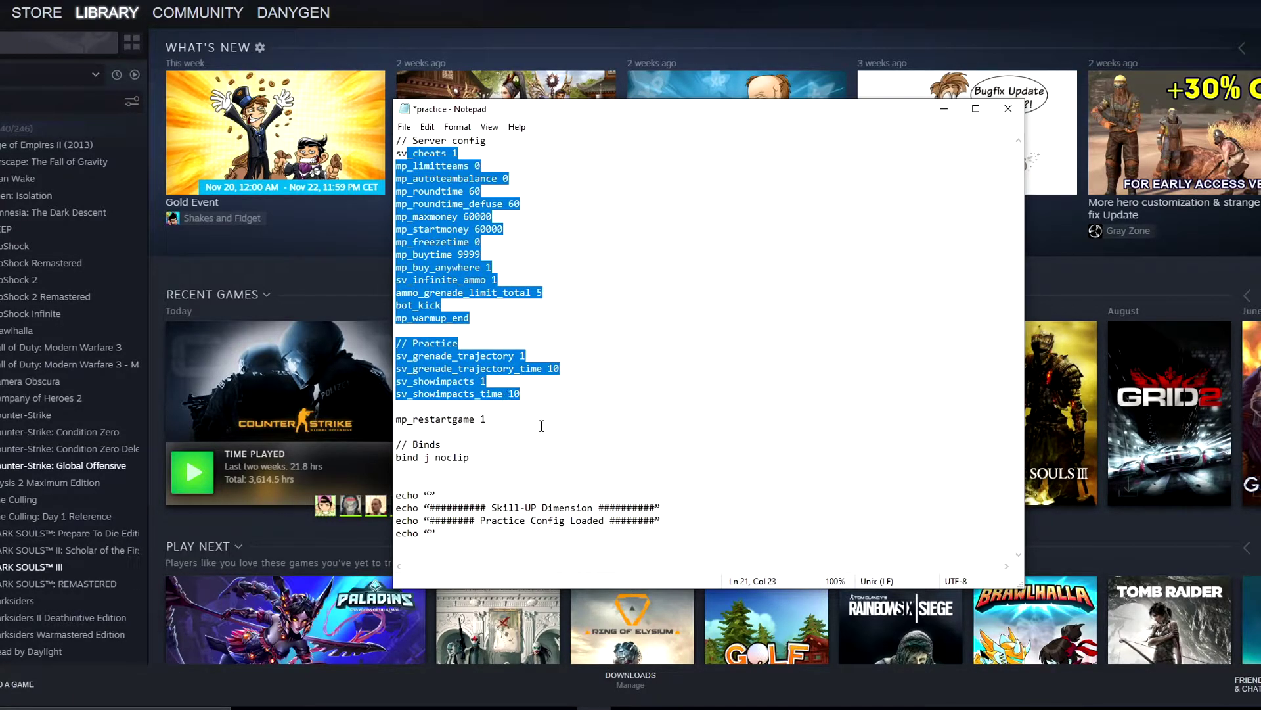
pyautogui.click(469, 204)
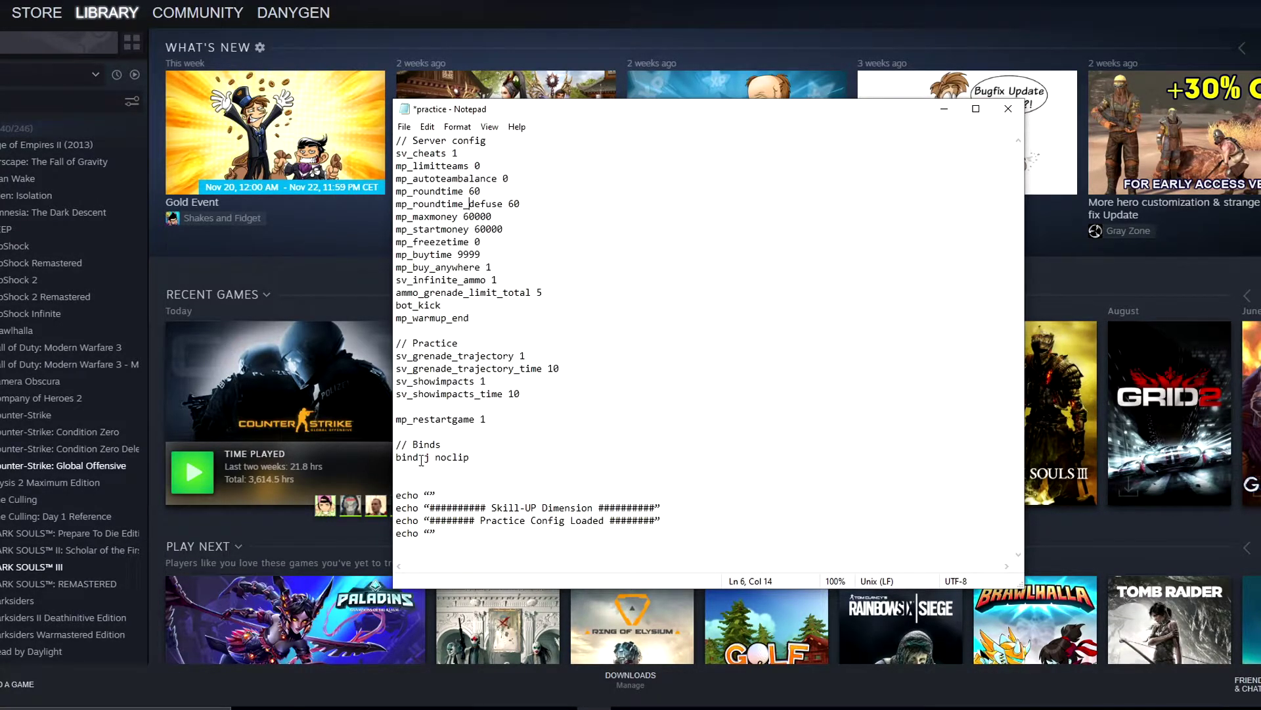
pyautogui.doubleClick(431, 457)
pyautogui.click(429, 458)
pyautogui.hotkey('shift', 'Left')
pyautogui.click(532, 383)
pyautogui.moveTo(445, 533); pyautogui.dragTo(399, 494)
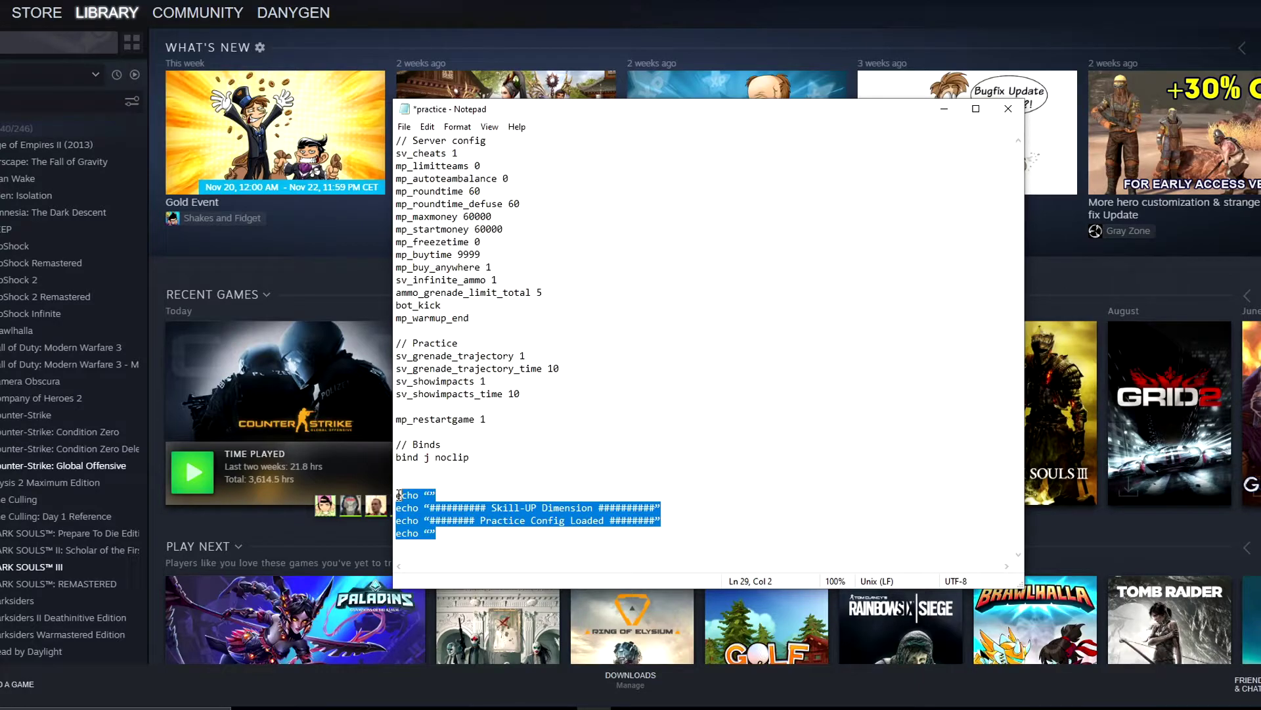
pyautogui.click(497, 532)
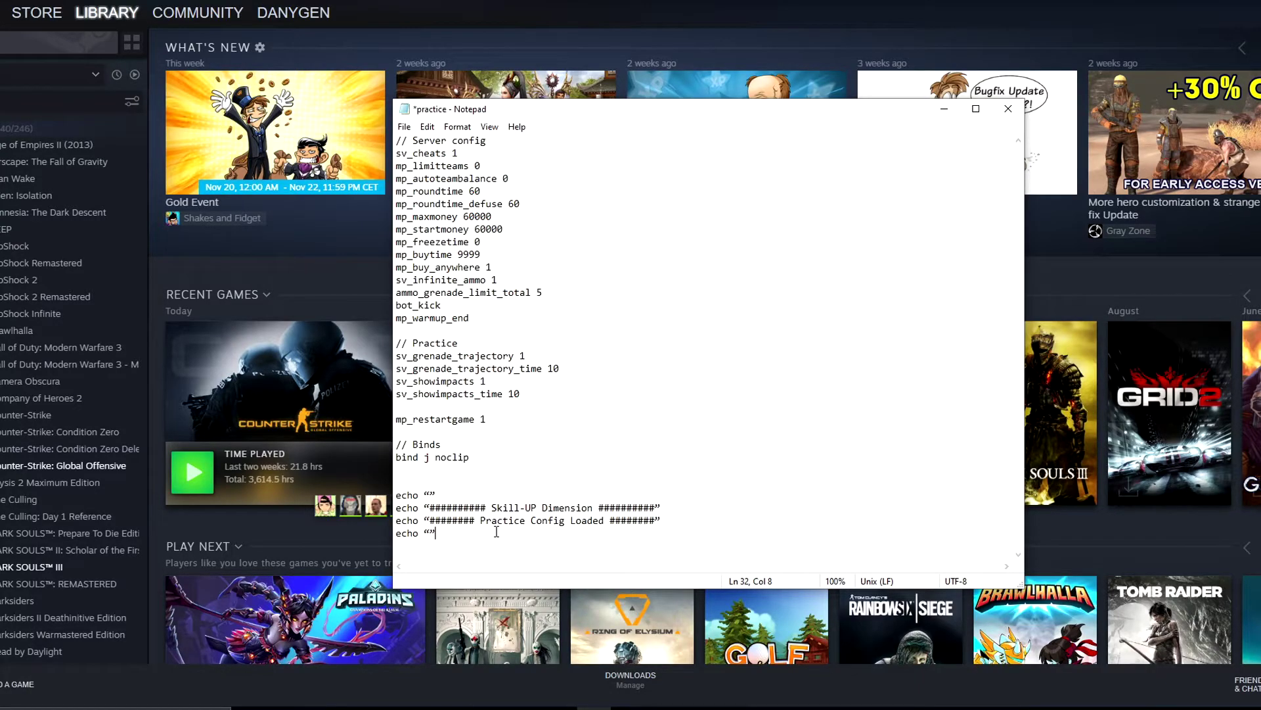
# Save practice.cfg, close Notepad, and bring up CS:GO's developer console
pyautogui.hotkey('ctrl', 's')
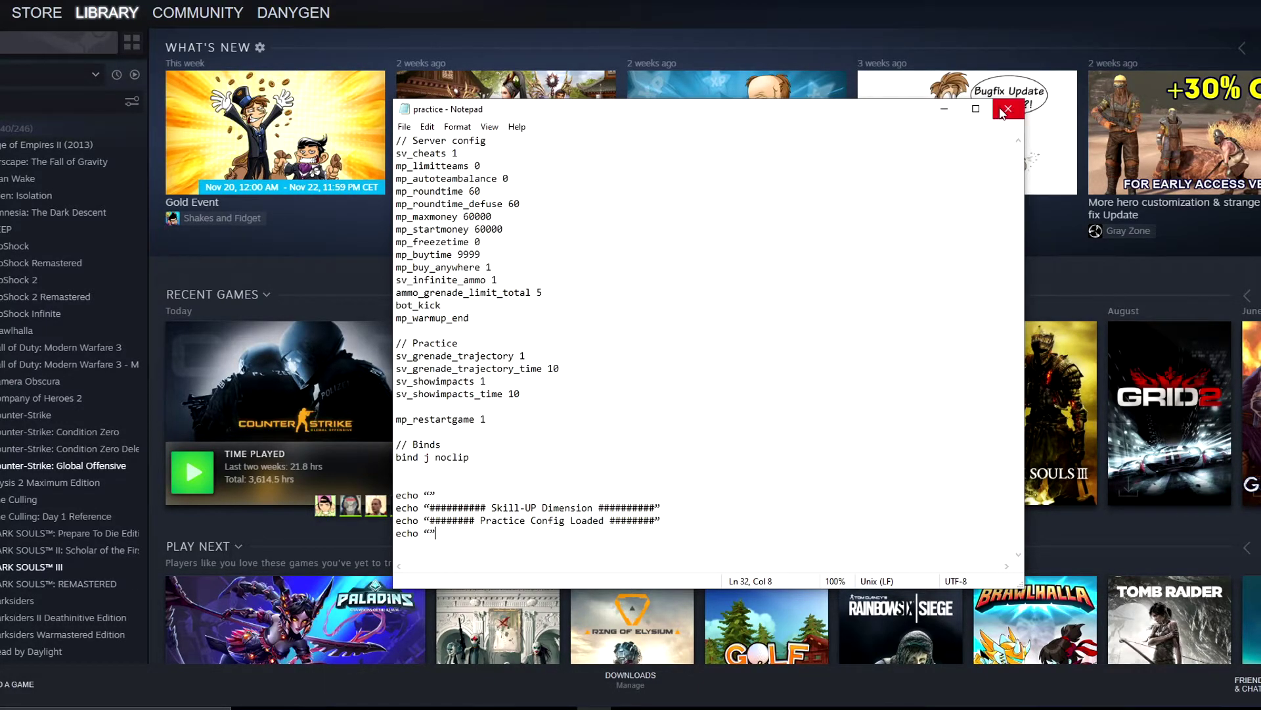
pyautogui.click(1007, 109)
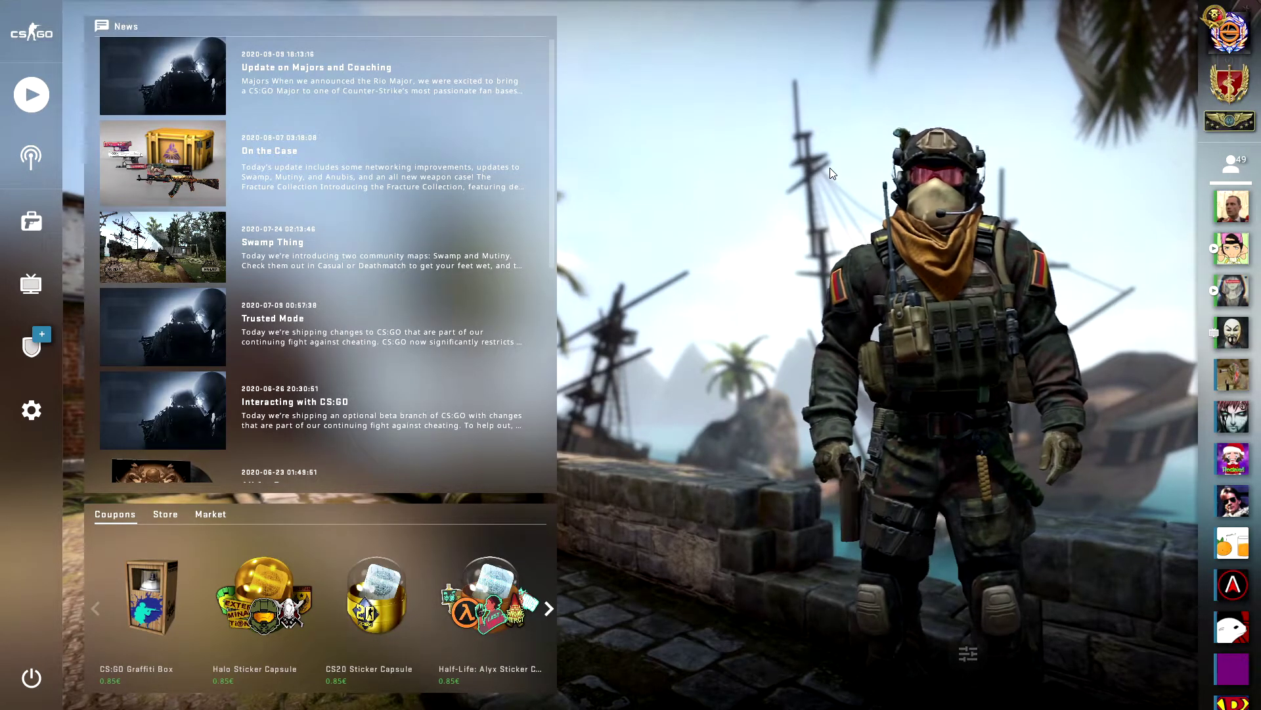
pyautogui.press('`')
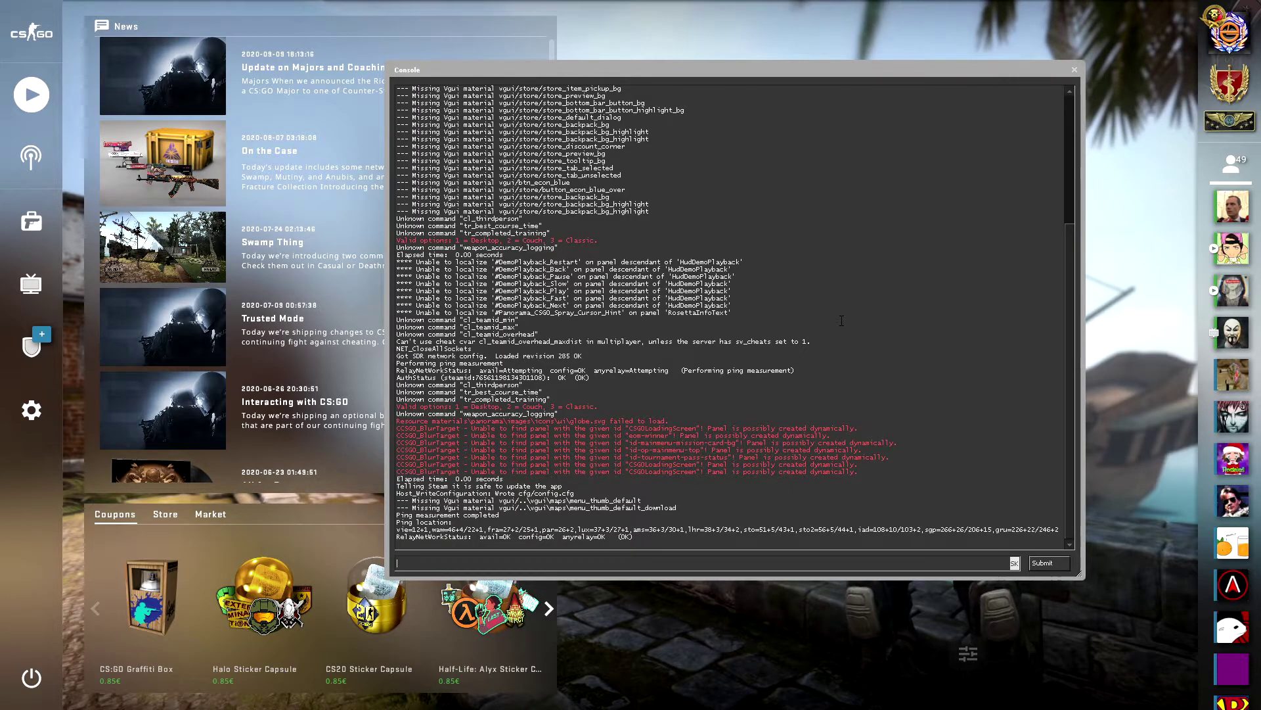
# Run 'map de_mirage' in the console to load Mirage
pyautogui.write('map de')
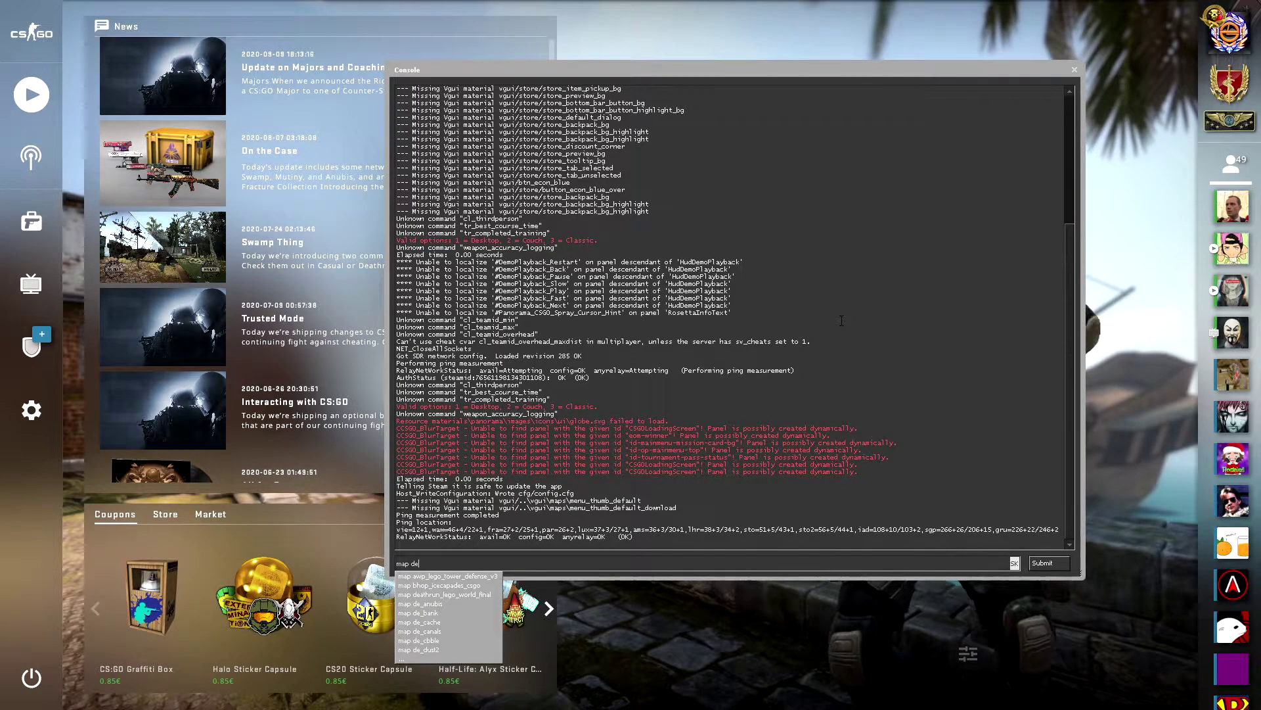
pyautogui.write('_mirage')
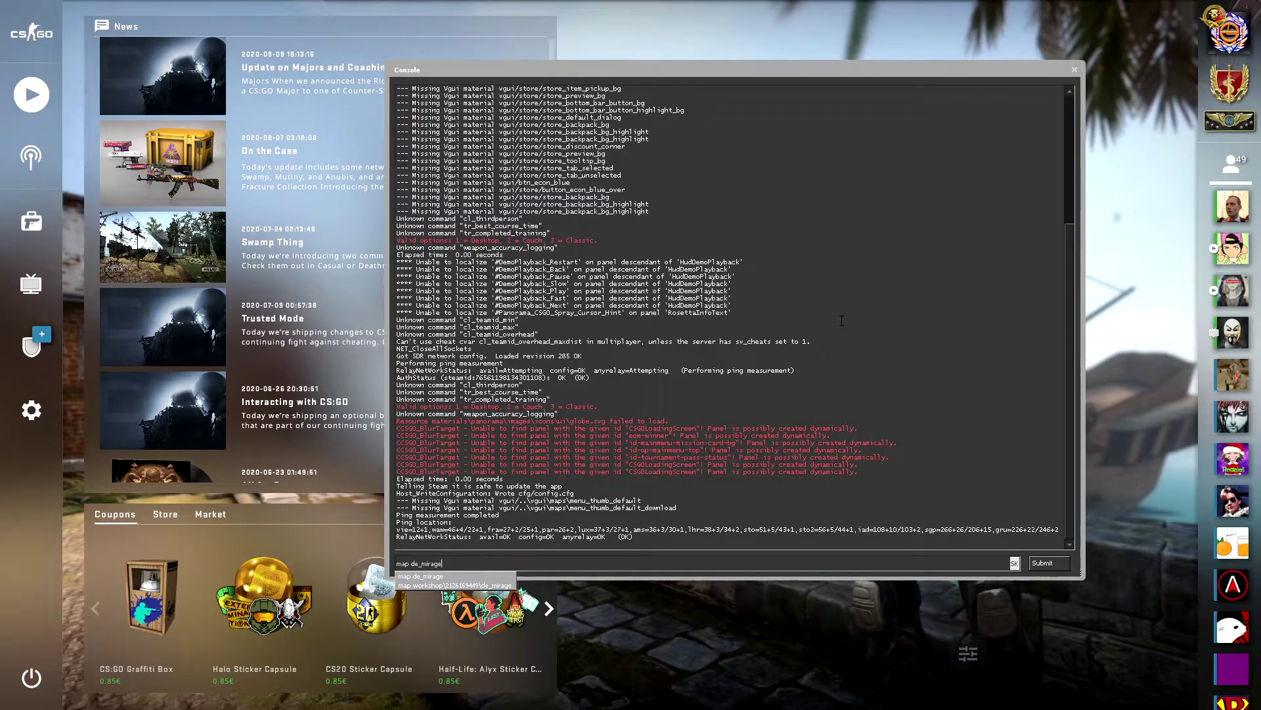
pyautogui.press('Return')
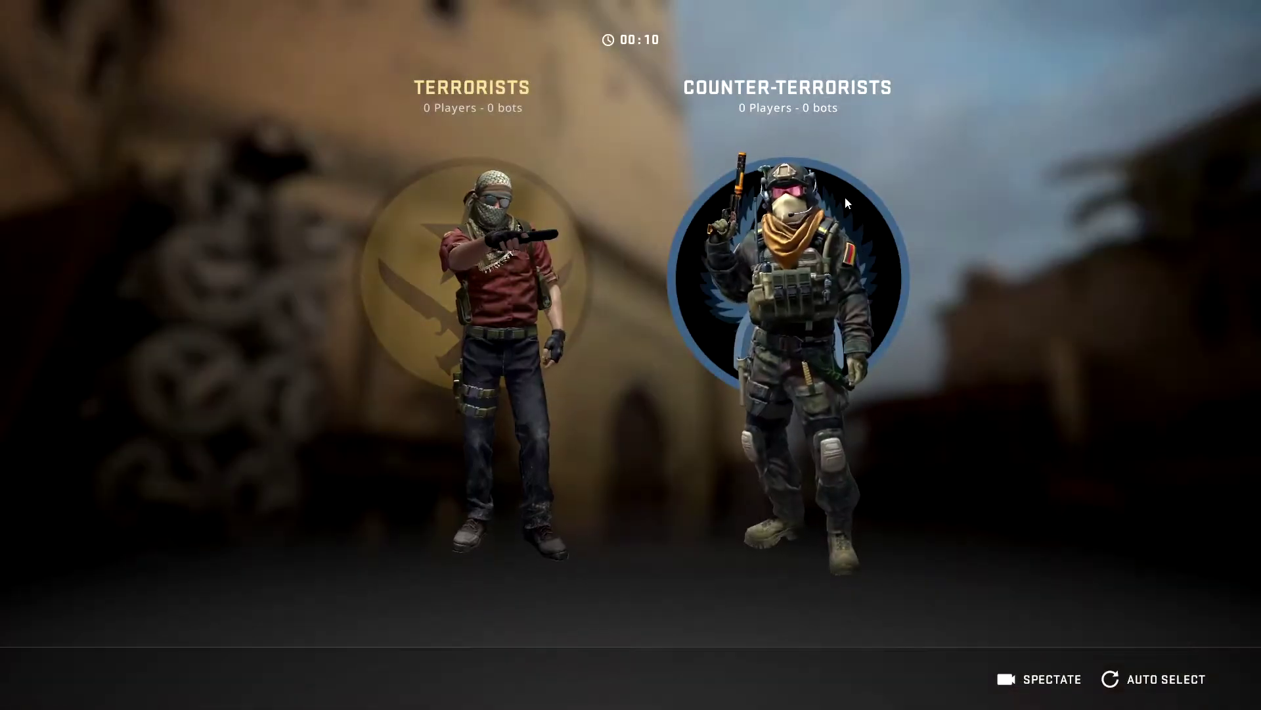
# Join the Terrorist side on Mirage and move around spawn
pyautogui.click(531, 266)
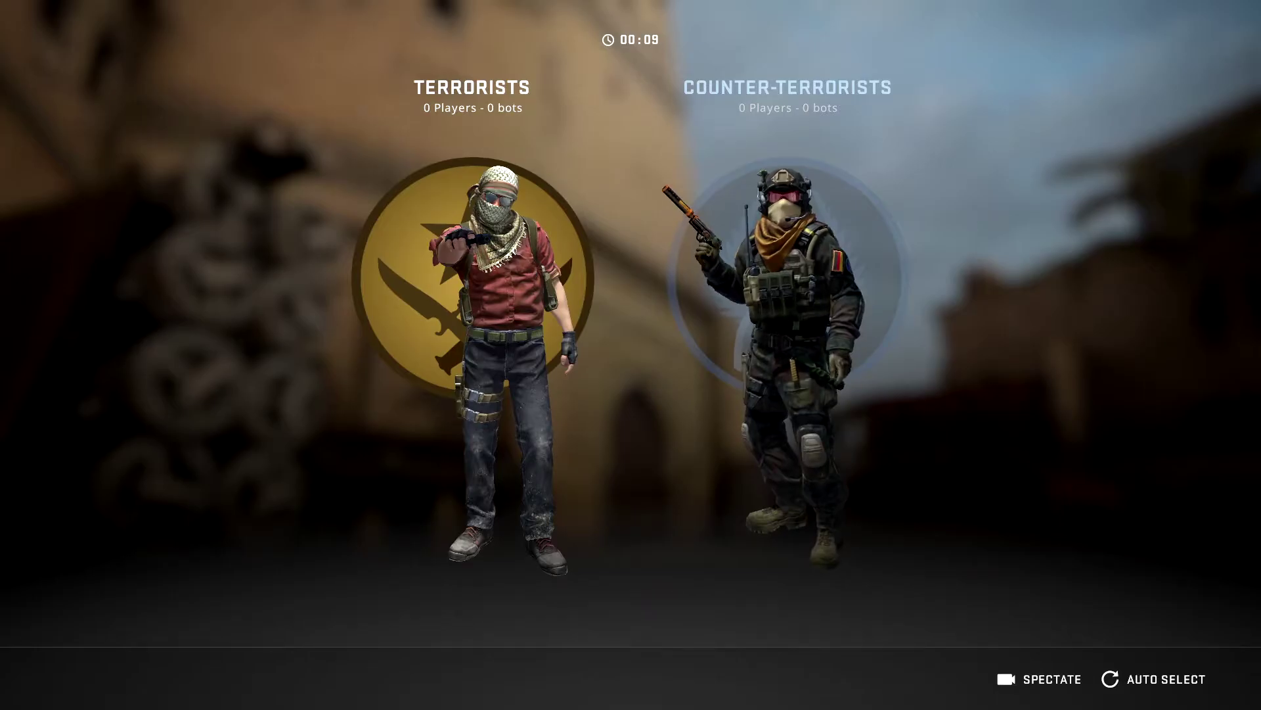
pyautogui.press('s')
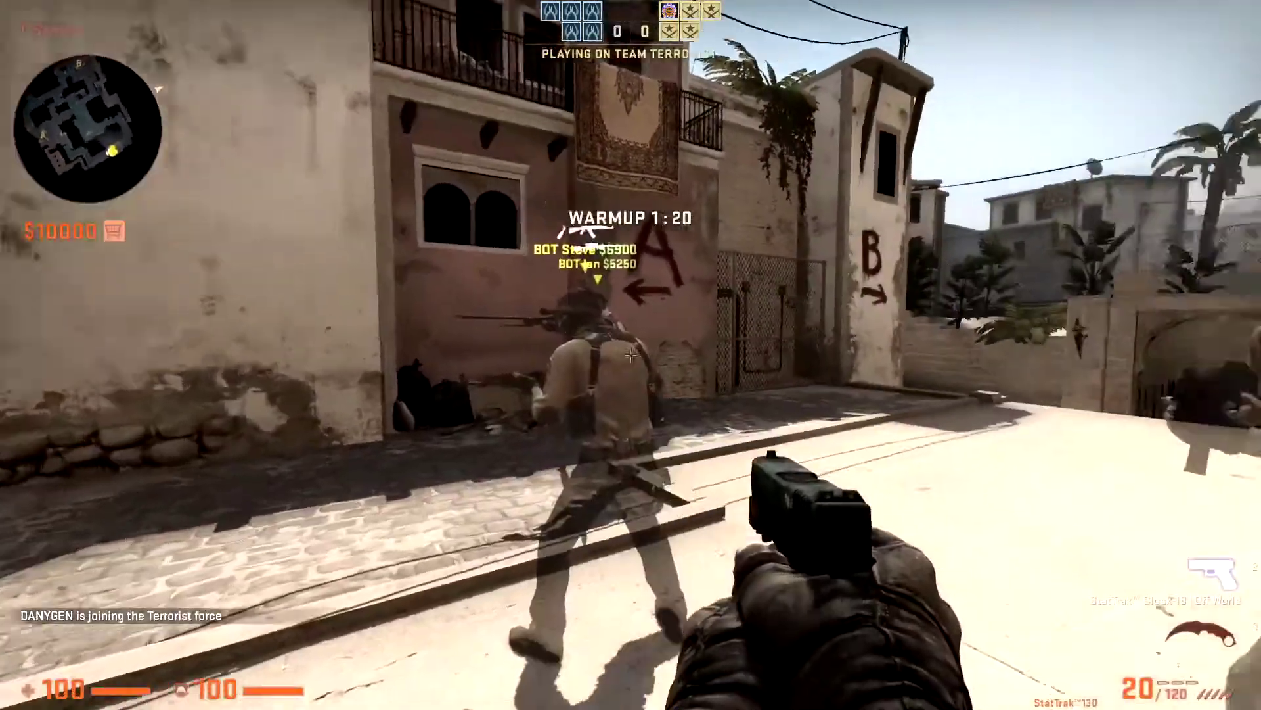
pyautogui.press('`')
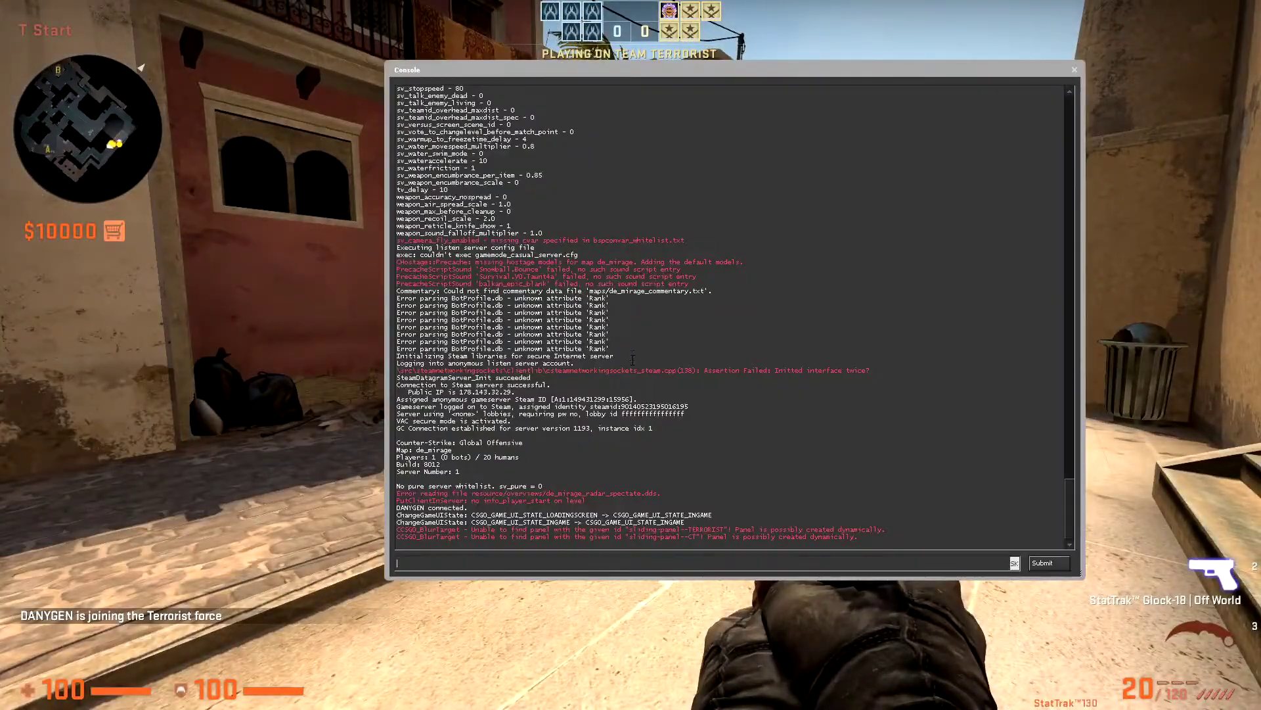
pyautogui.press('`')
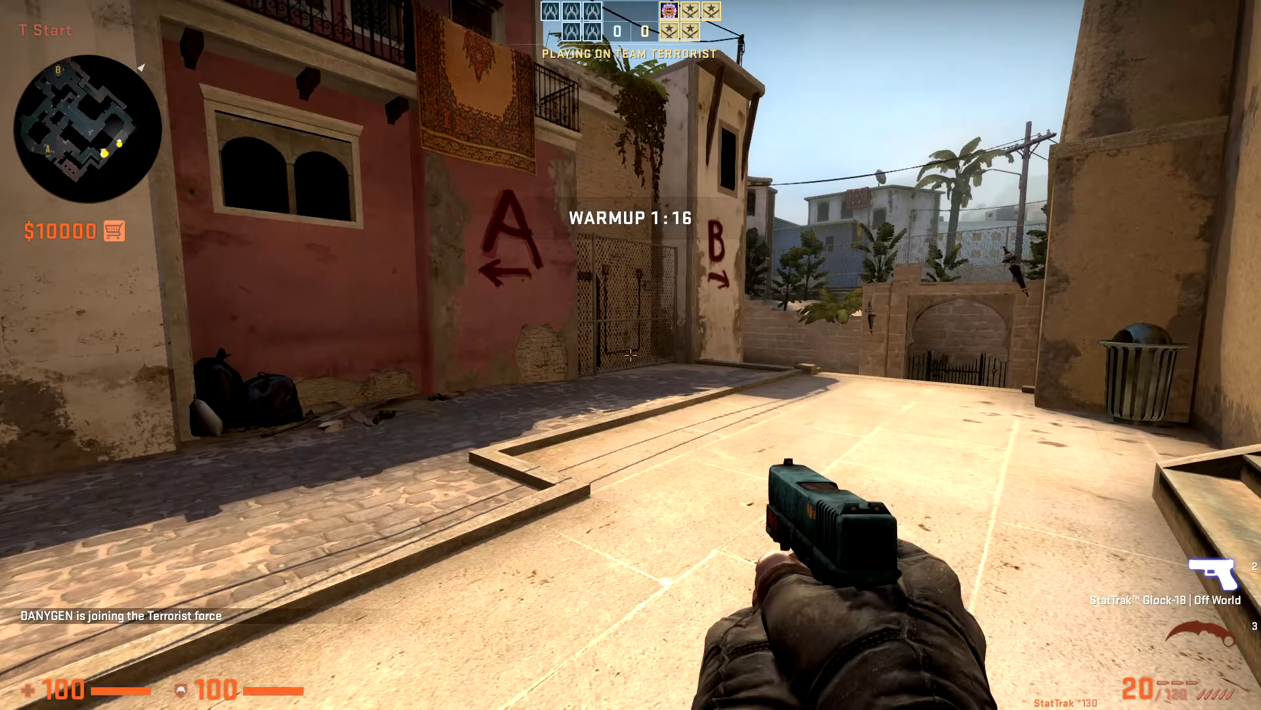
# Check the Game settings' developer console option, then return to the match and fire a shot
pyautogui.press('Escape')
pyautogui.click(53, 285)
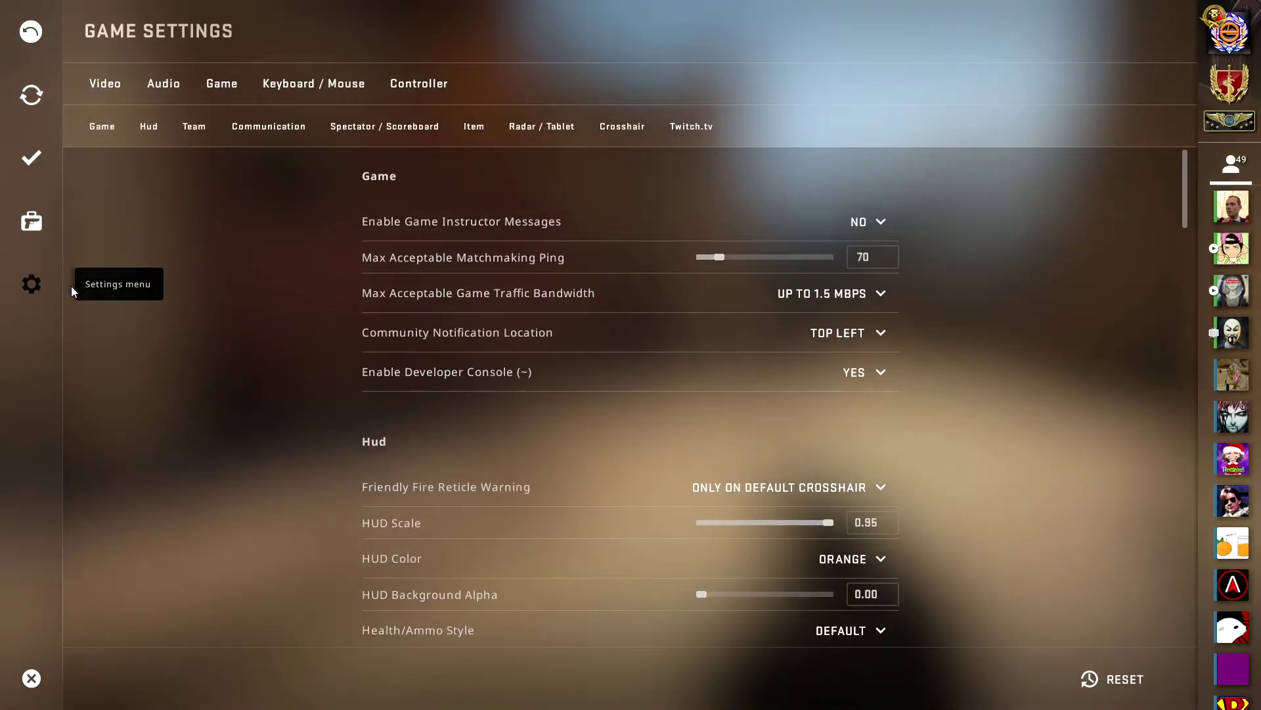
pyautogui.click(223, 83)
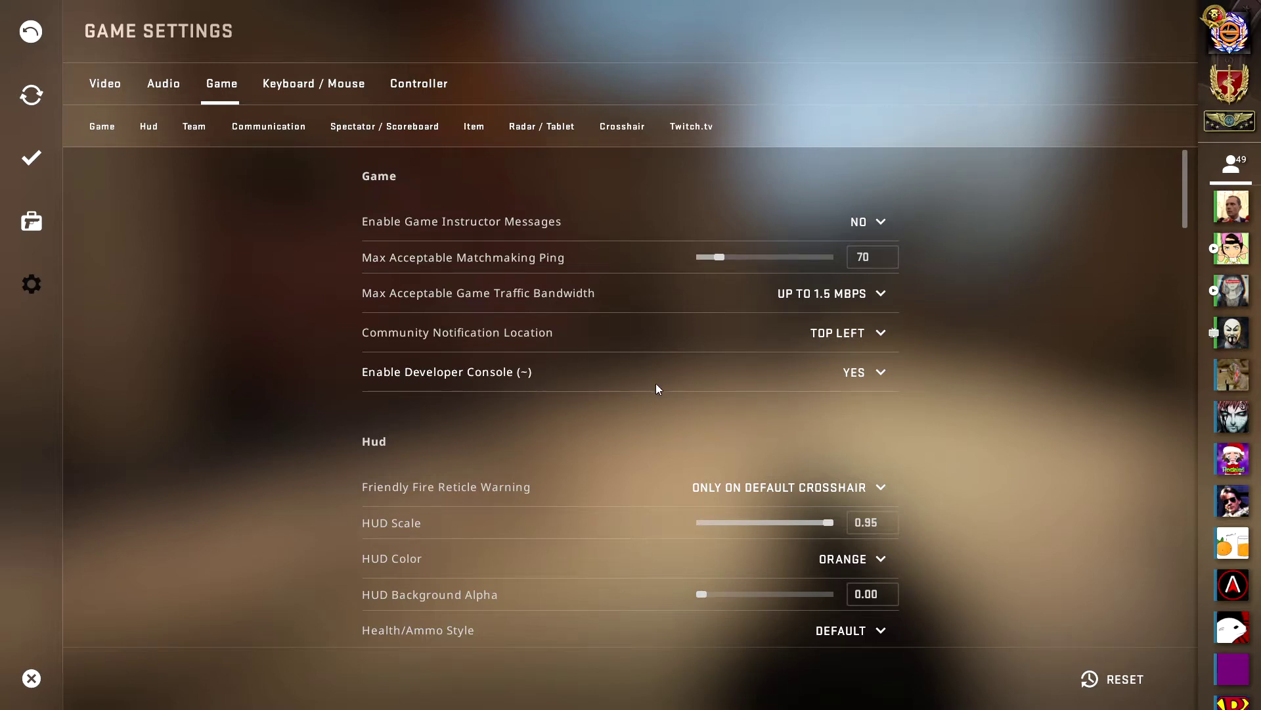
pyautogui.press('Escape')
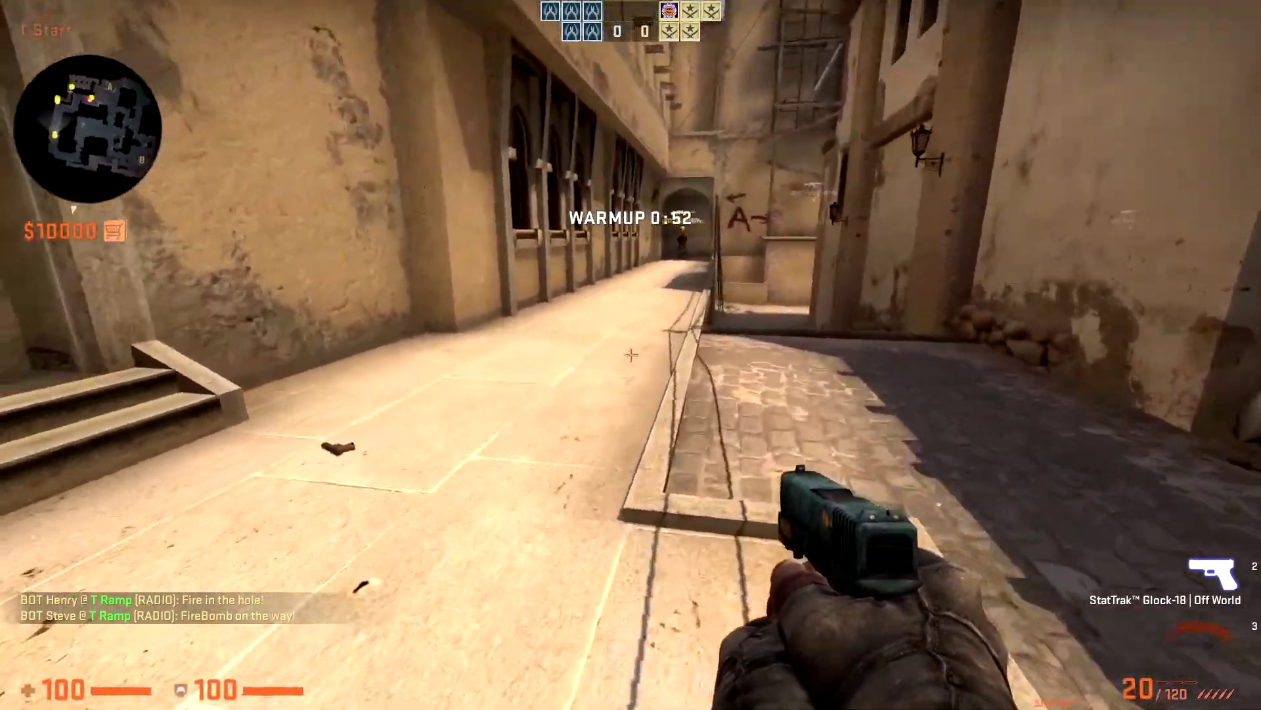
pyautogui.click(630, 355)
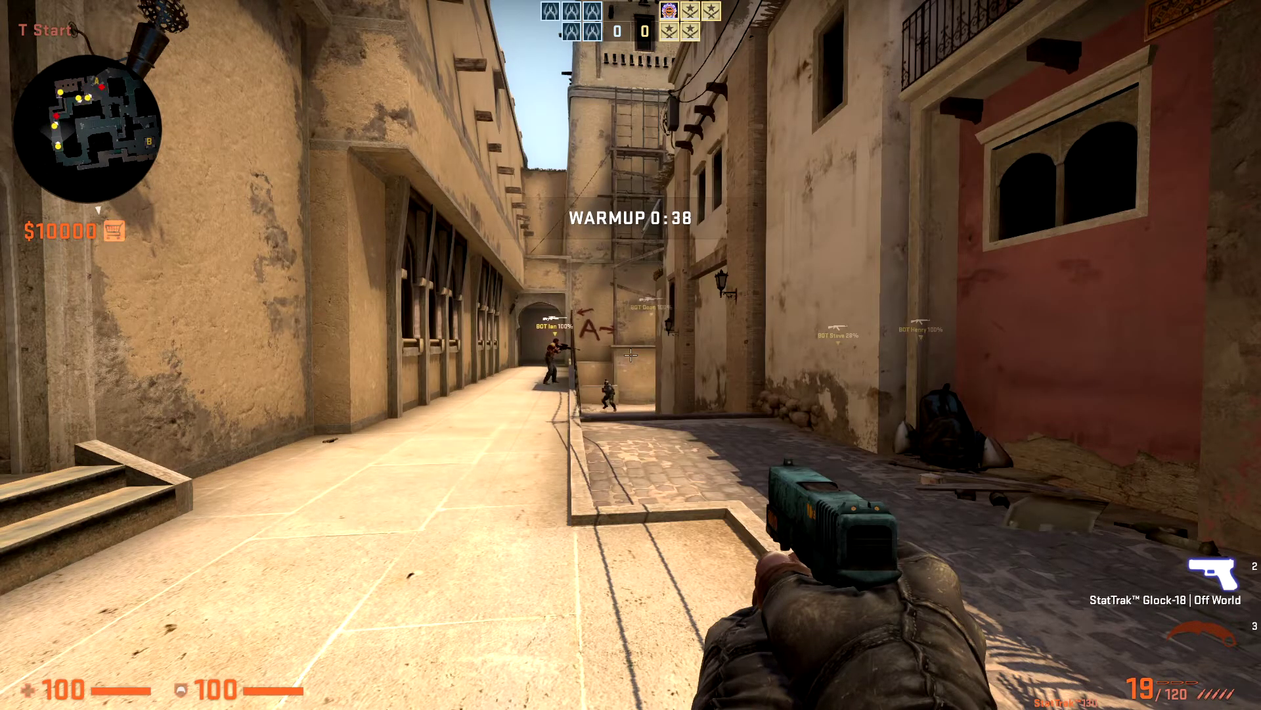
# Run 'exec practice' in the console, restarting the round with $60000 and cheats enabled
pyautogui.press('a')
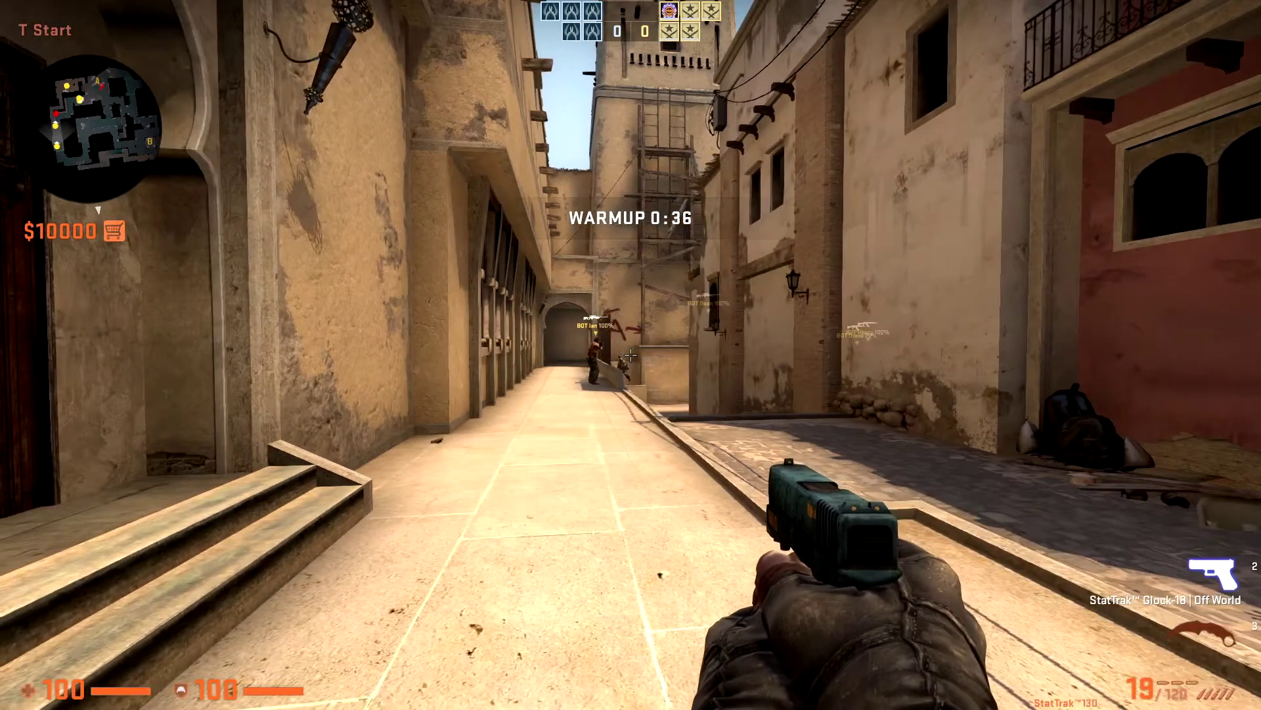
pyautogui.press('a')
pyautogui.press('`')
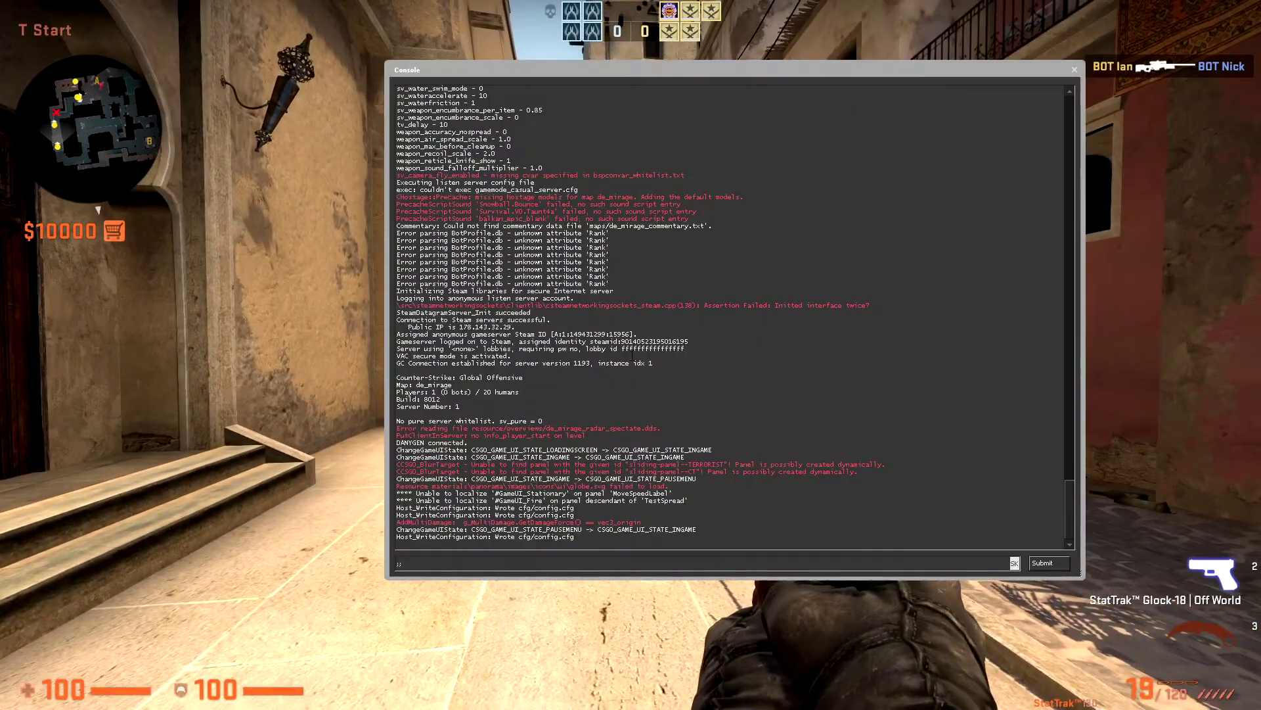
pyautogui.write('exe')
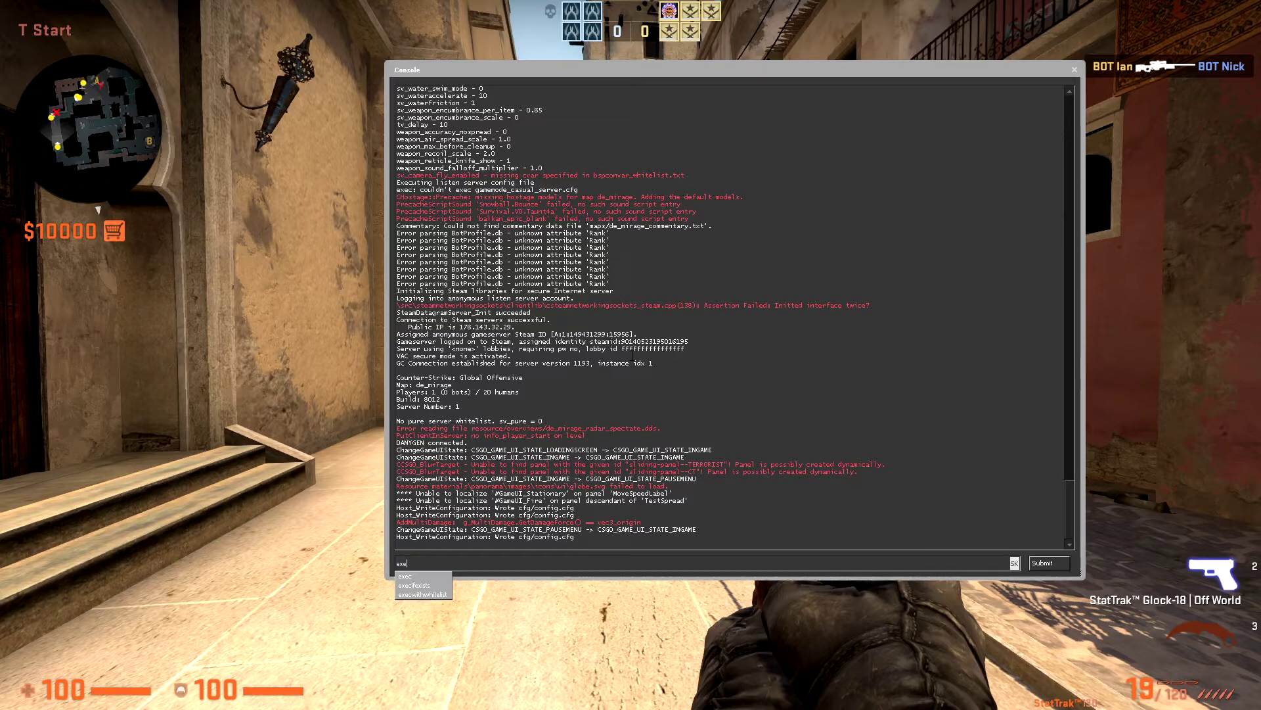
pyautogui.write('c')
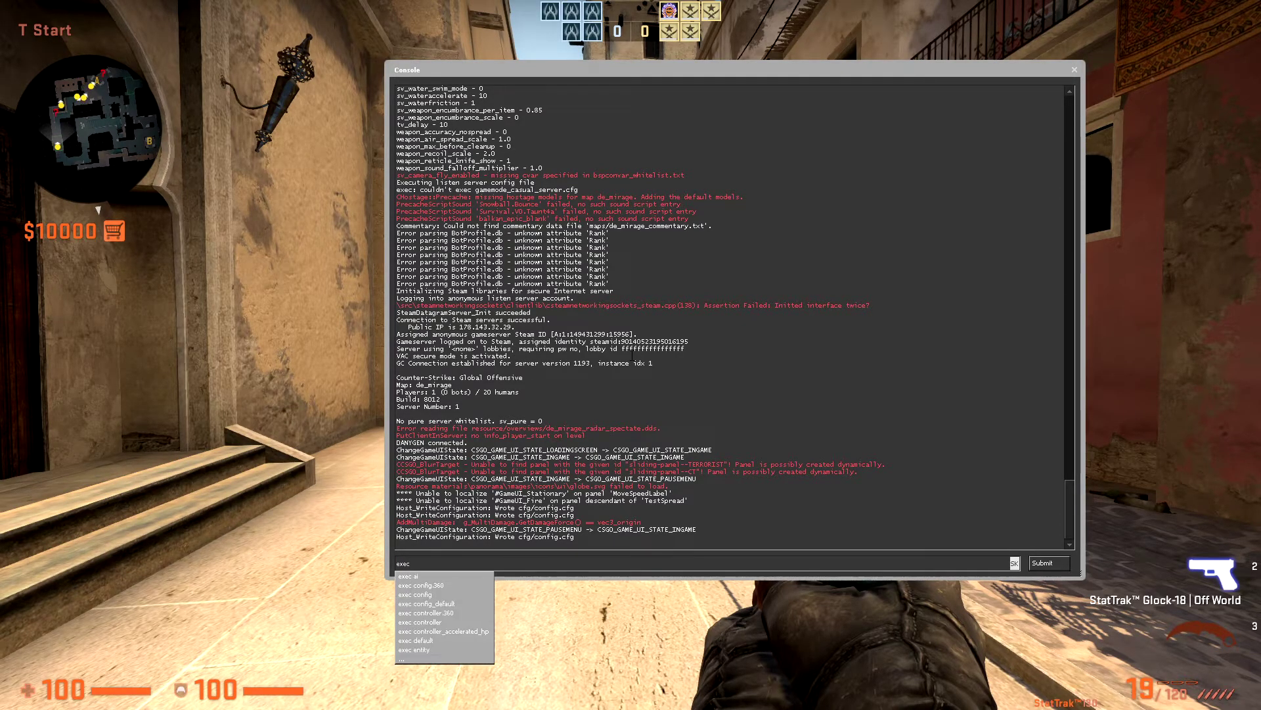
pyautogui.write(' practice')
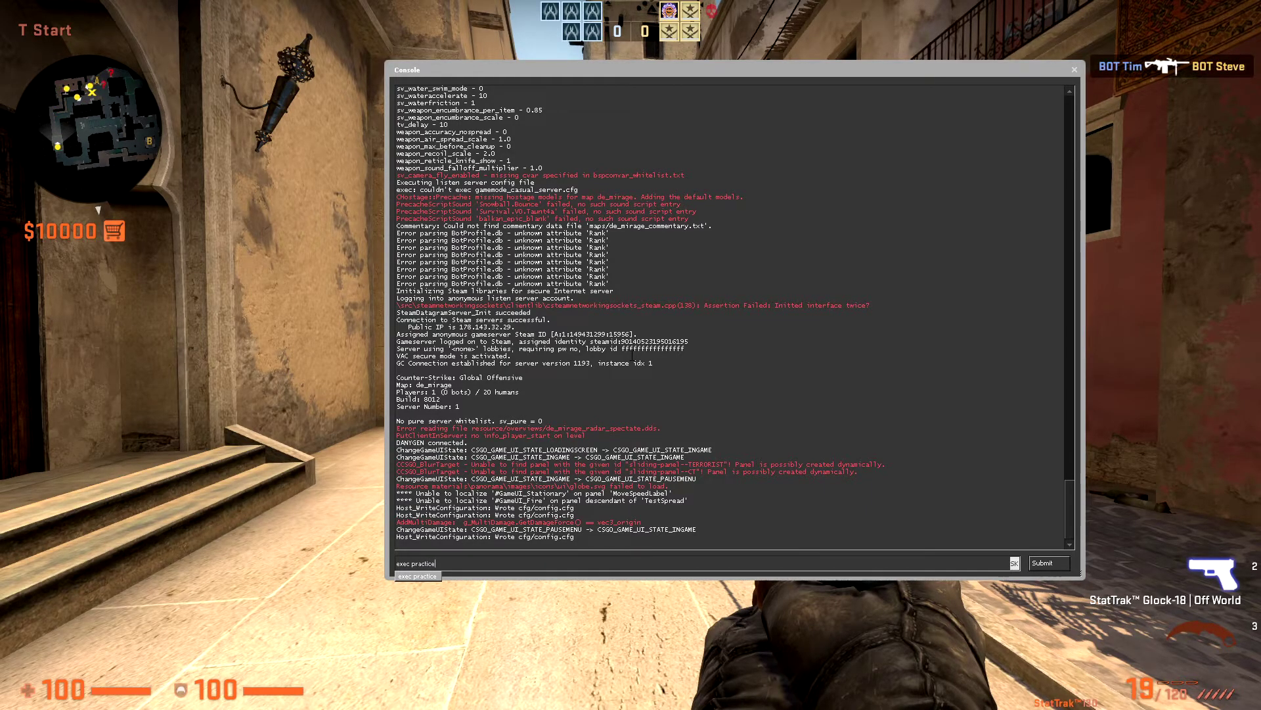
pyautogui.press('Return')
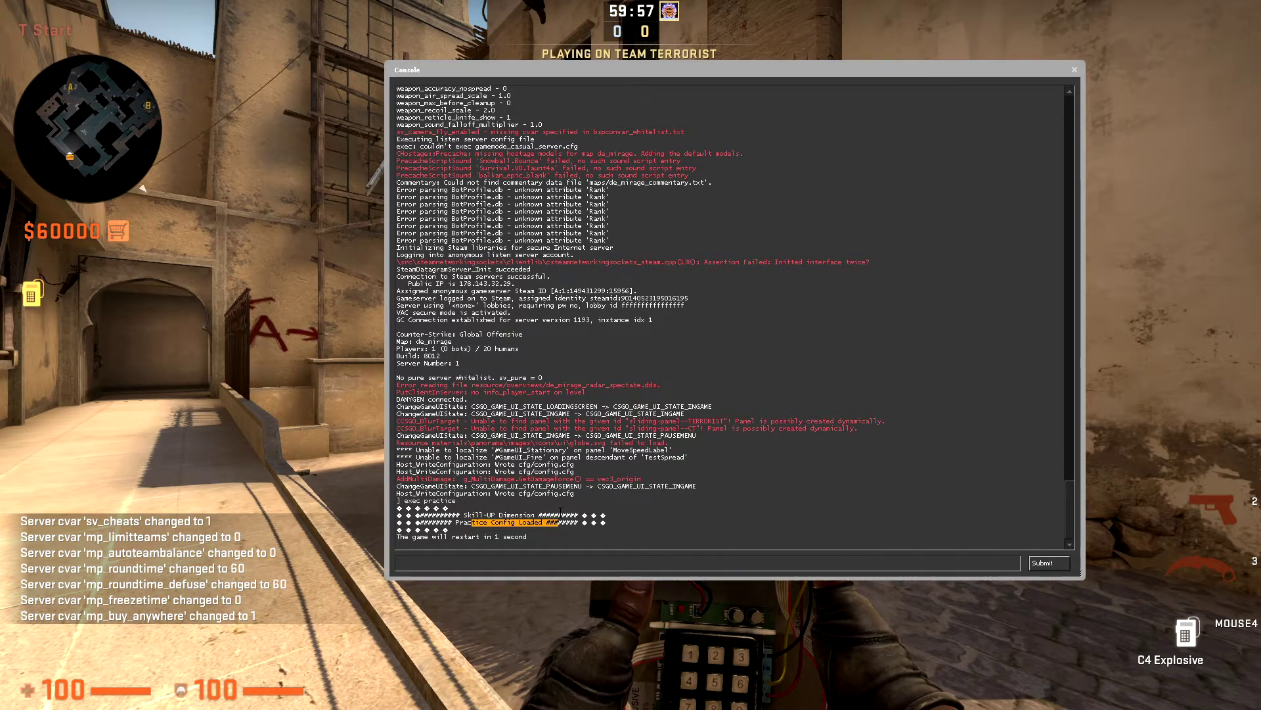
pyautogui.press('`')
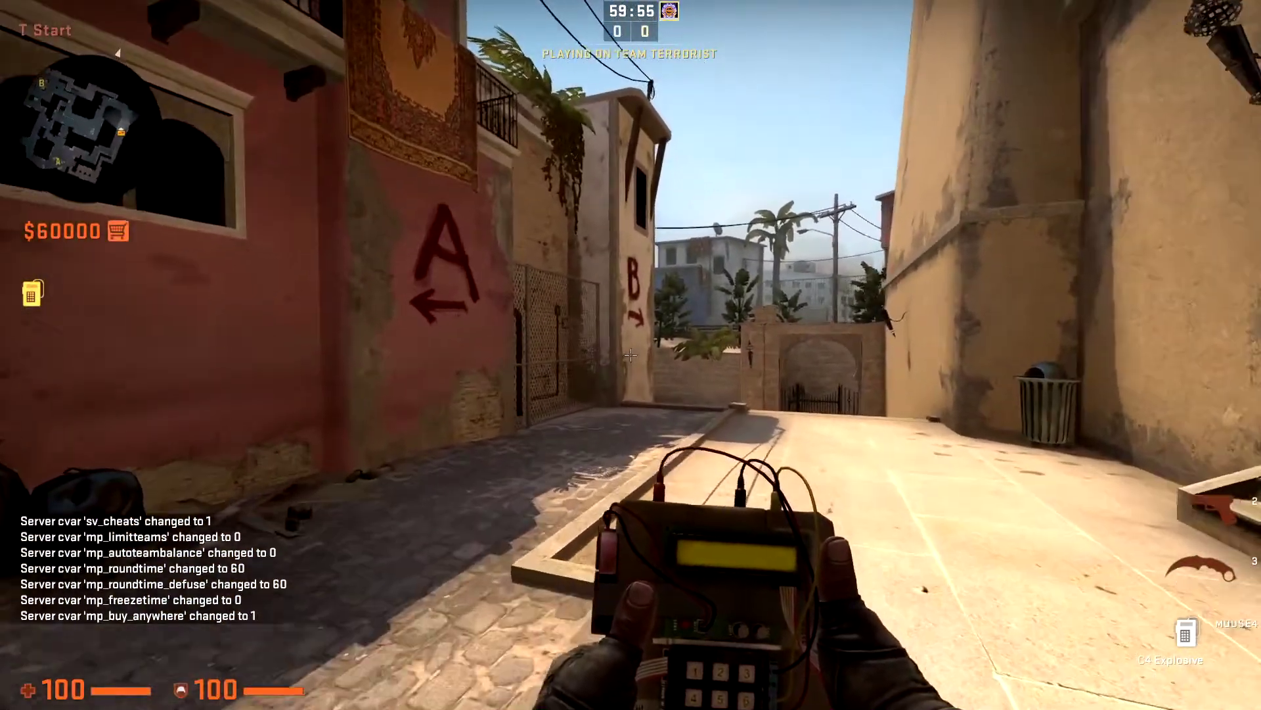
# Switch to the knife and walk from T spawn through the alleys toward A site
pyautogui.press('w')
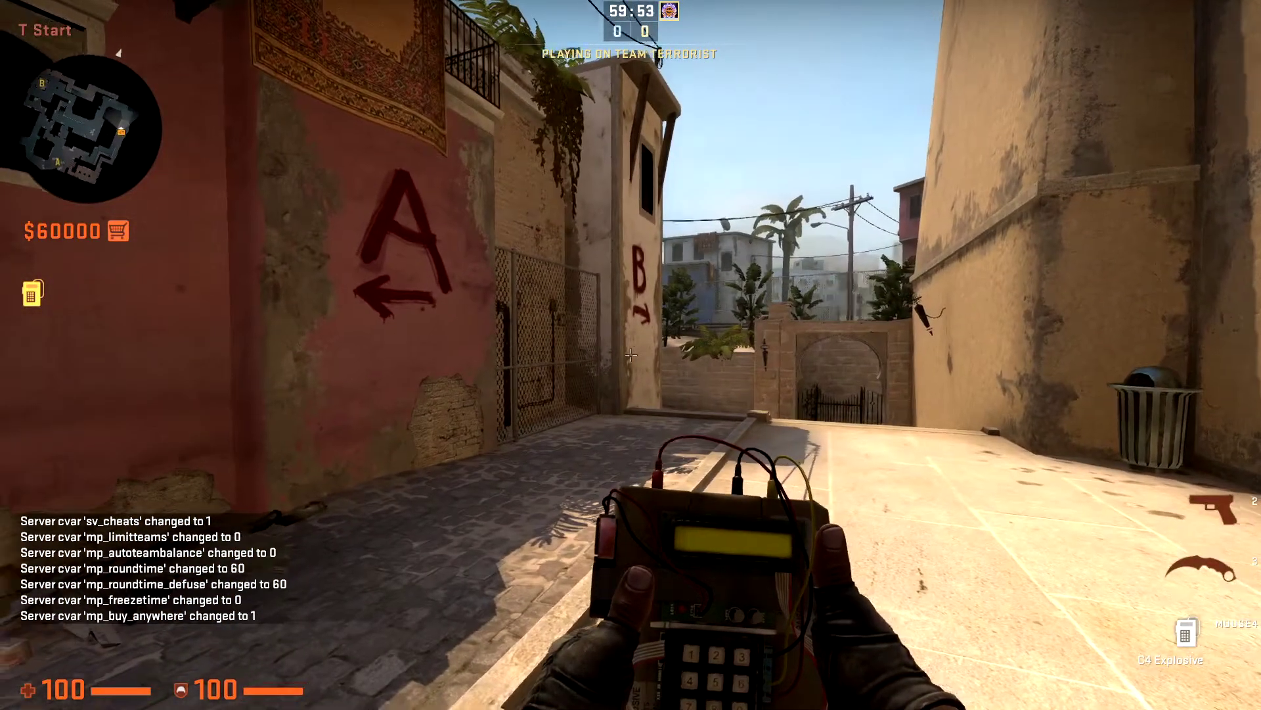
pyautogui.press('3')
pyautogui.press('w')
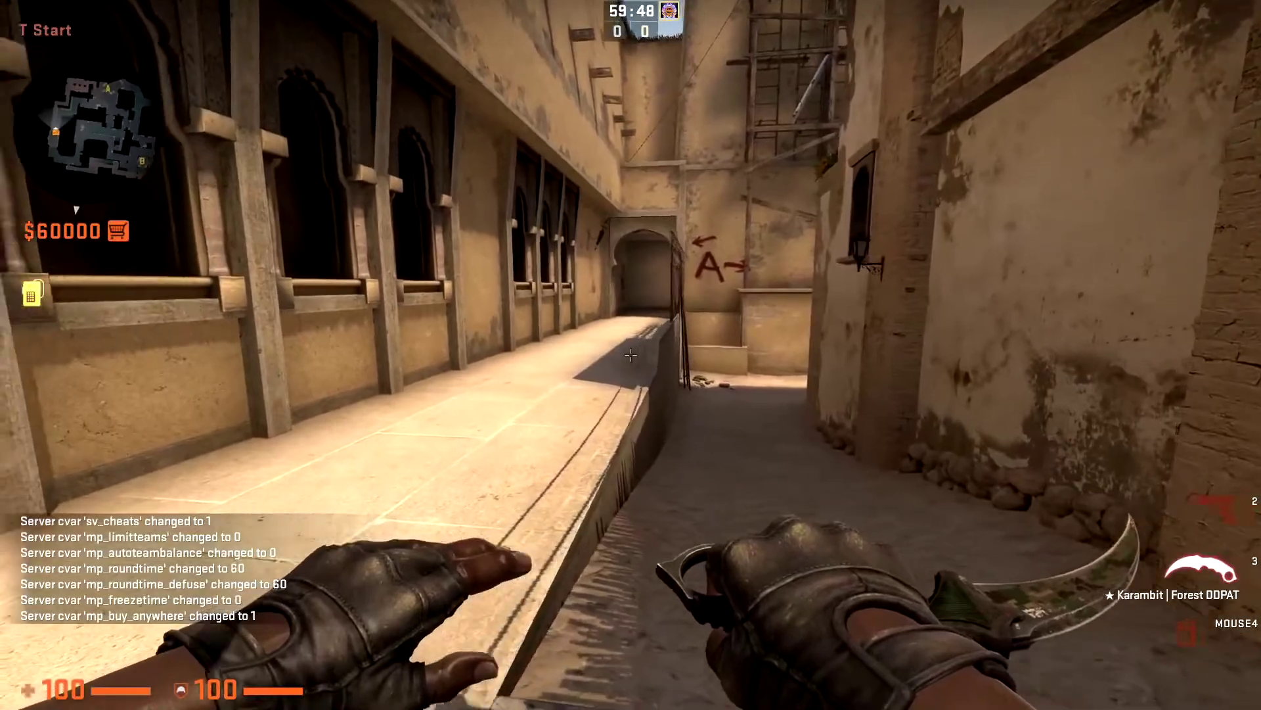
pyautogui.press('w')
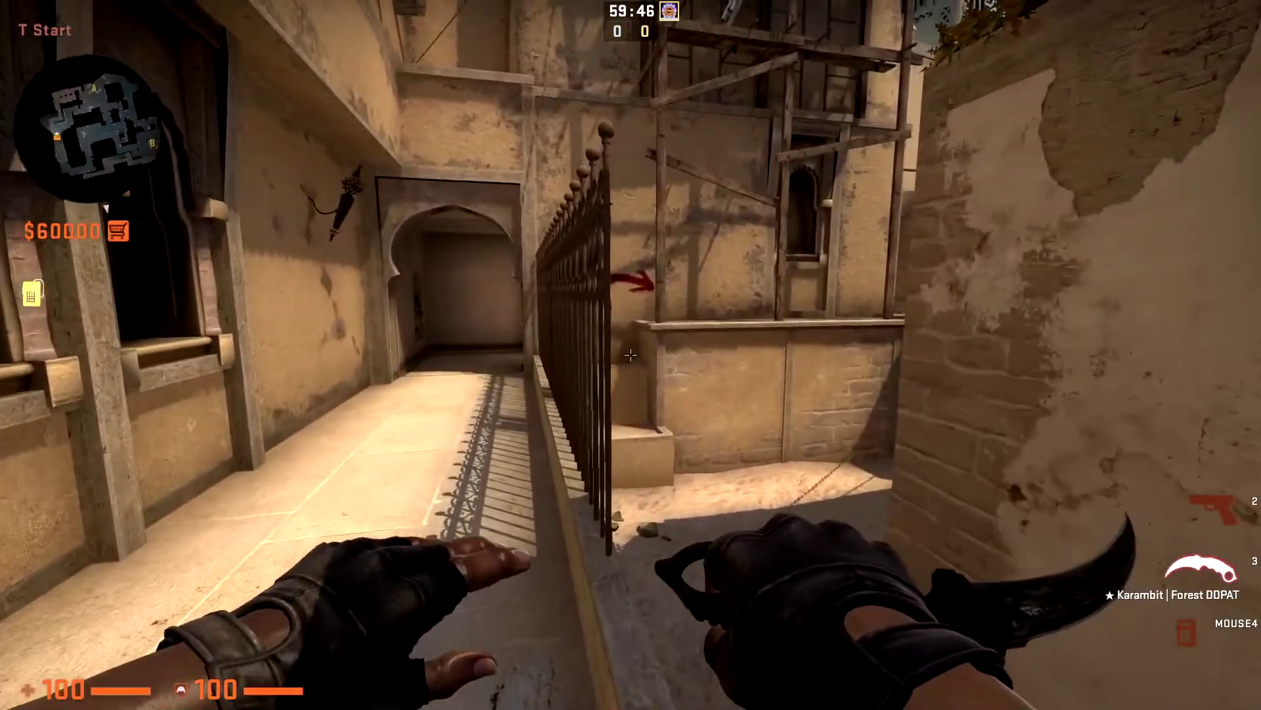
pyautogui.press('w')
pyautogui.press('w')
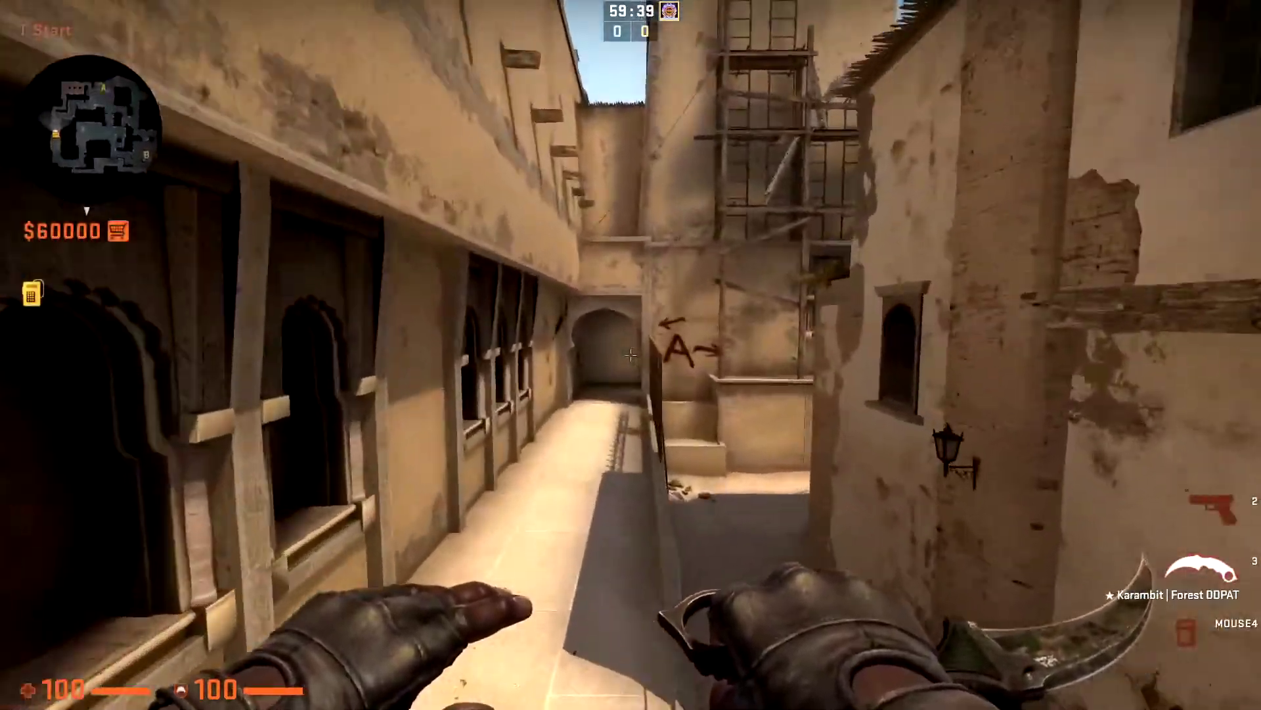
pyautogui.press('w')
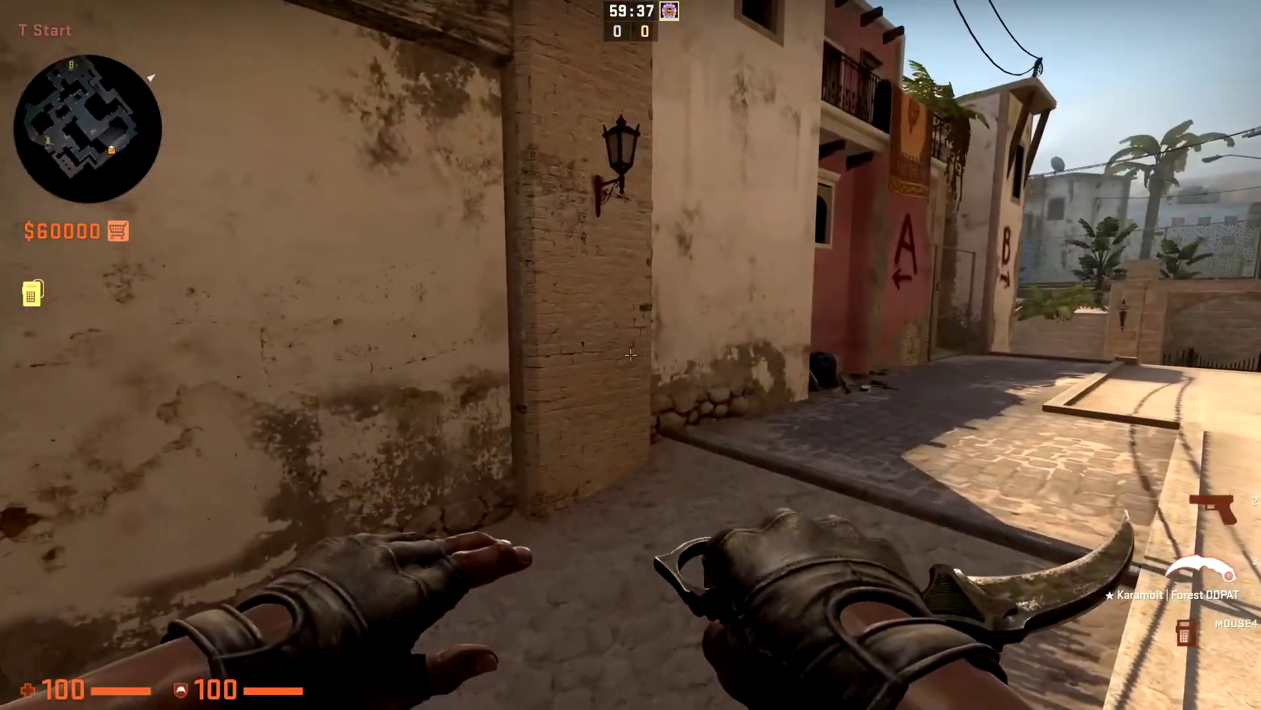
pyautogui.press('w')
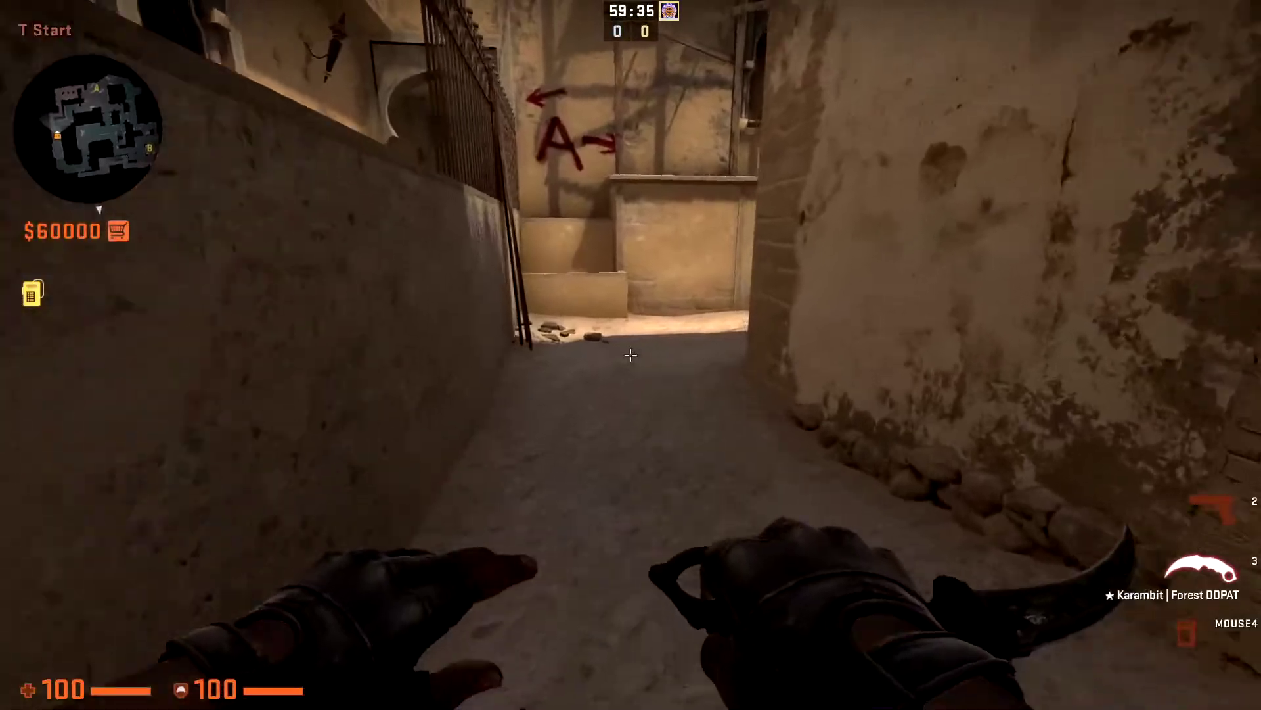
# Buy a smoke grenade from the buy menu, then switch back to the knife
pyautogui.press('w')
pyautogui.press('b')
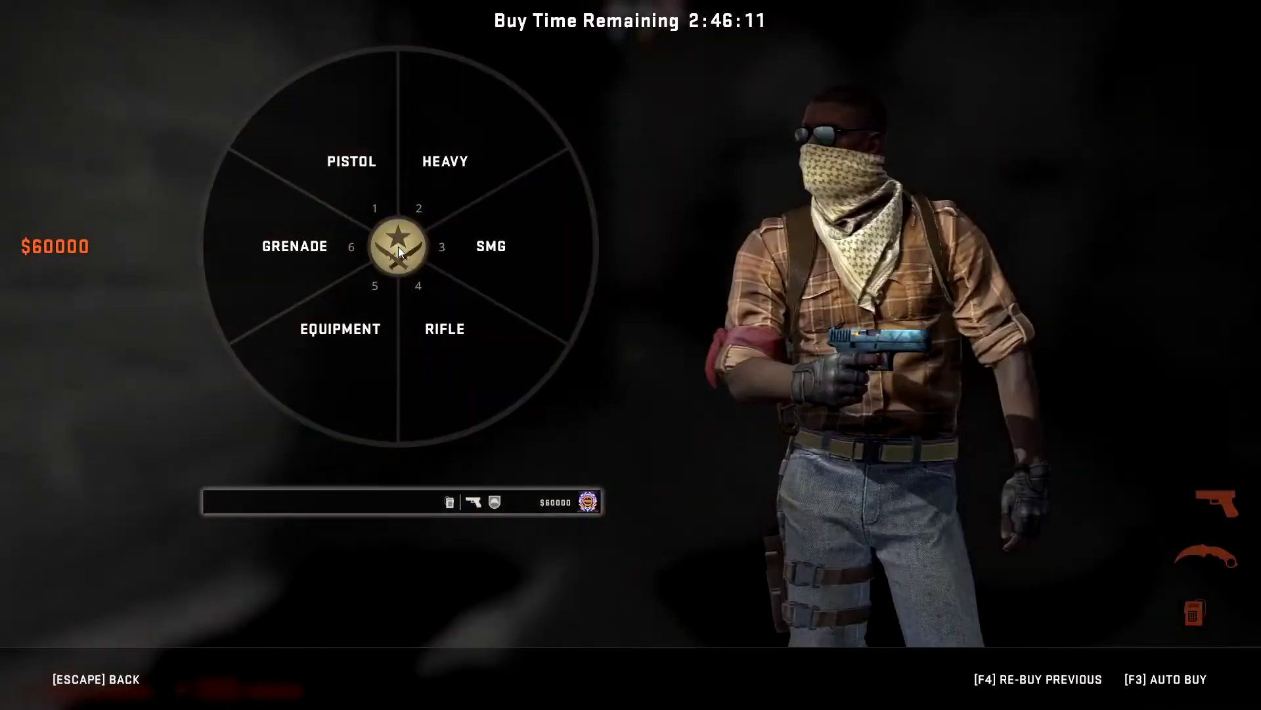
pyautogui.press('b')
pyautogui.press('4')
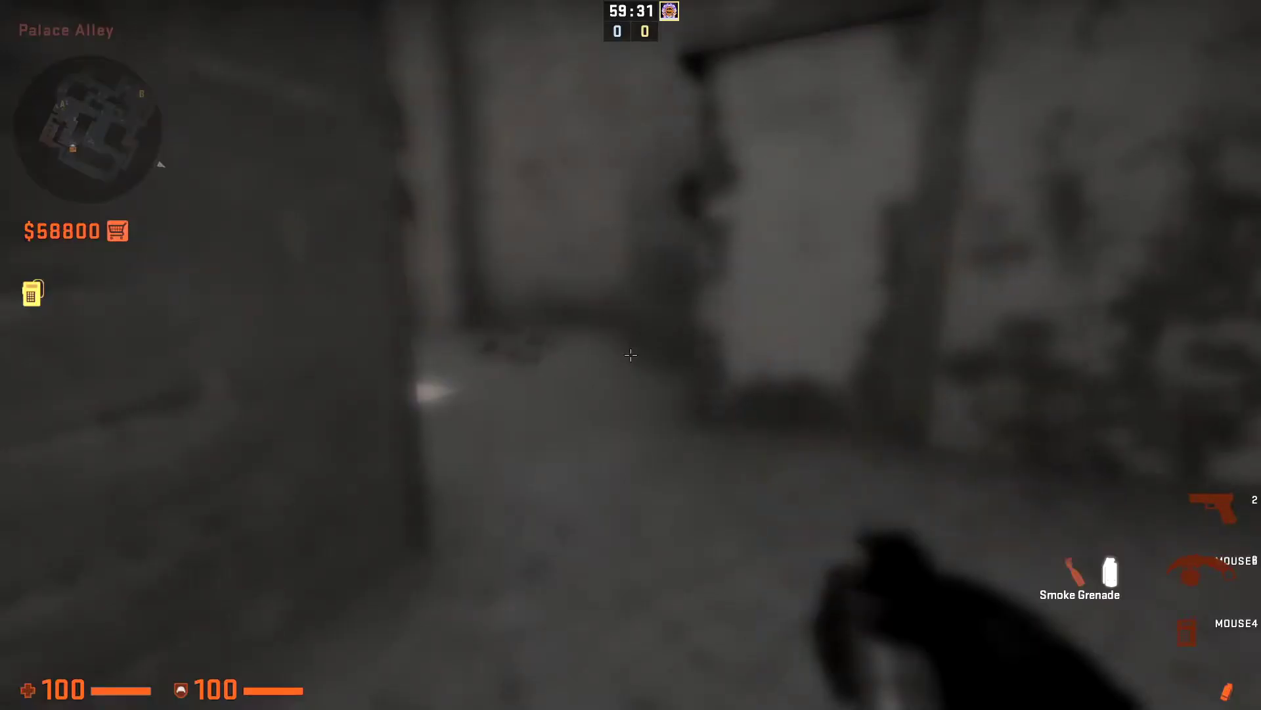
pyautogui.press('3')
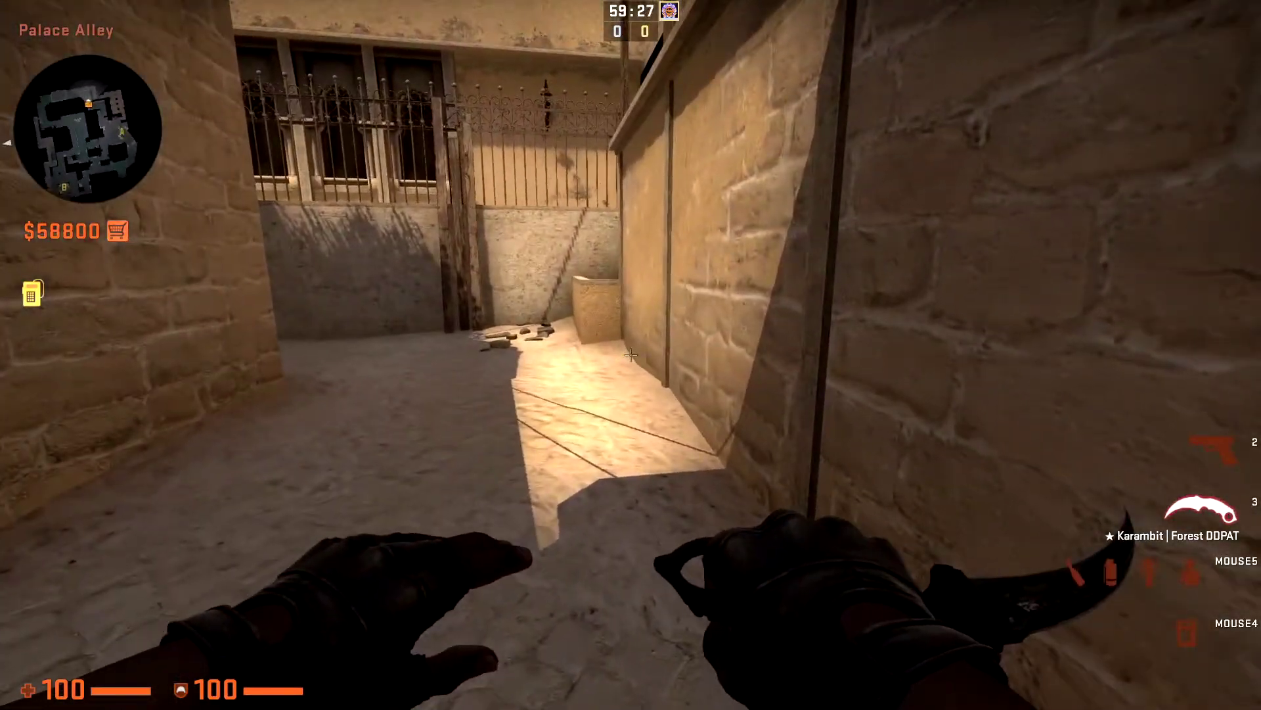
# Walk down Palace Alley to the wall and throw the smoke grenade
pyautogui.press('w')
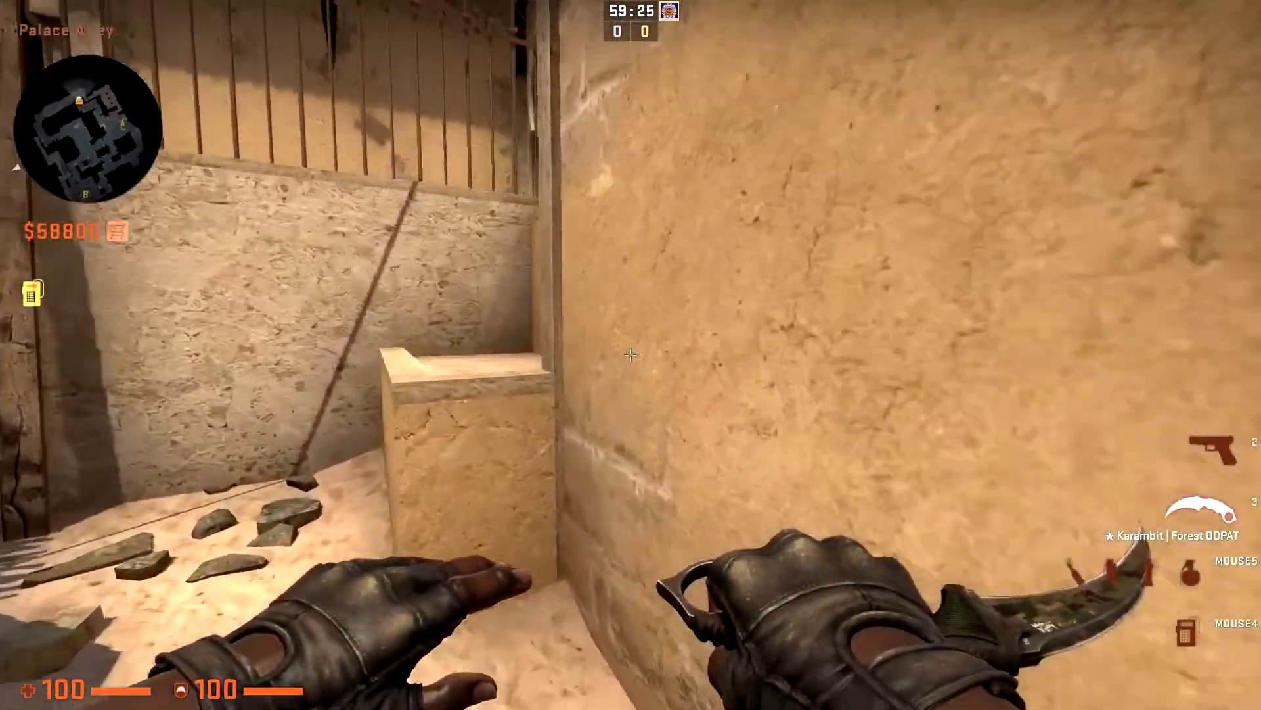
pyautogui.press('4')
pyautogui.press('w')
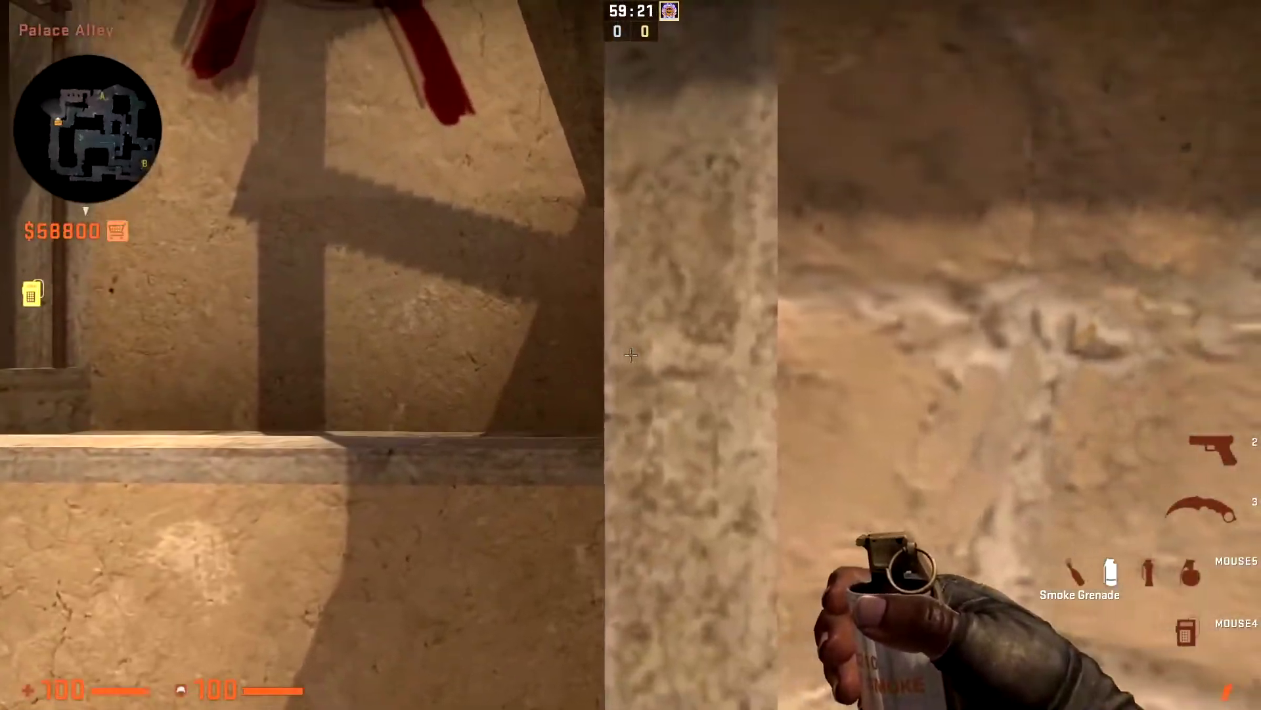
pyautogui.click(631, 355)
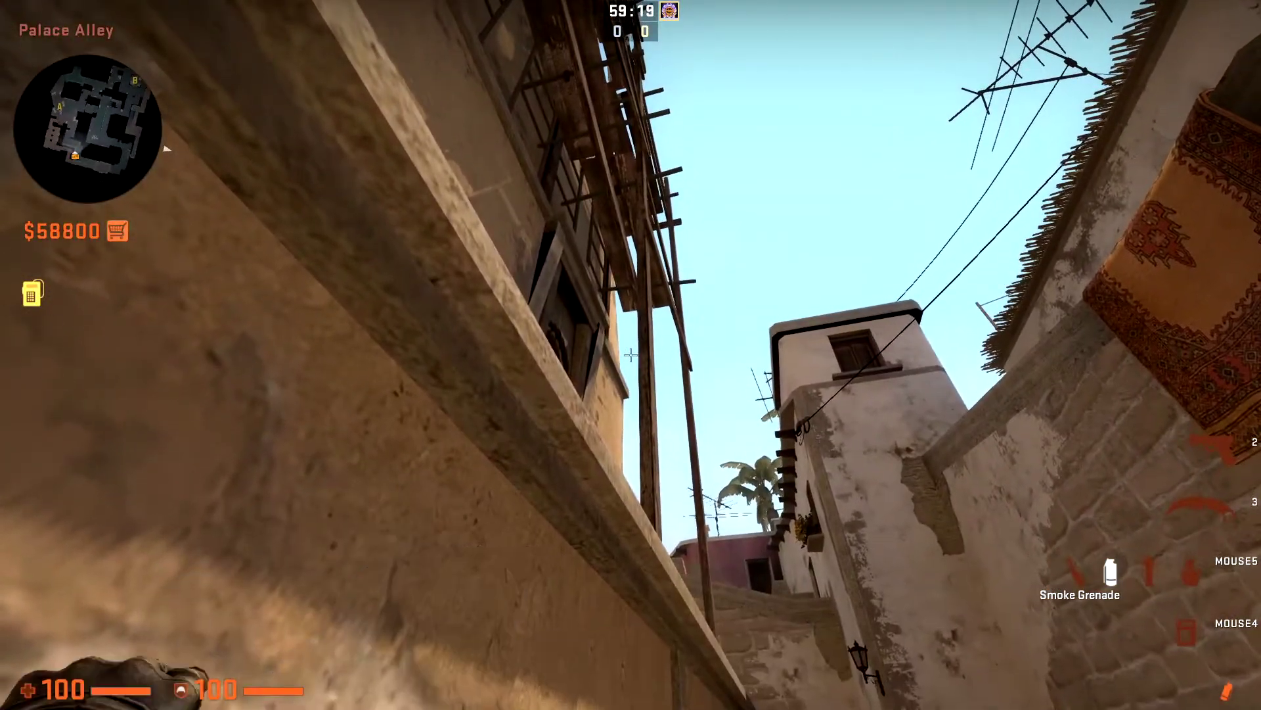
pyautogui.press('w')
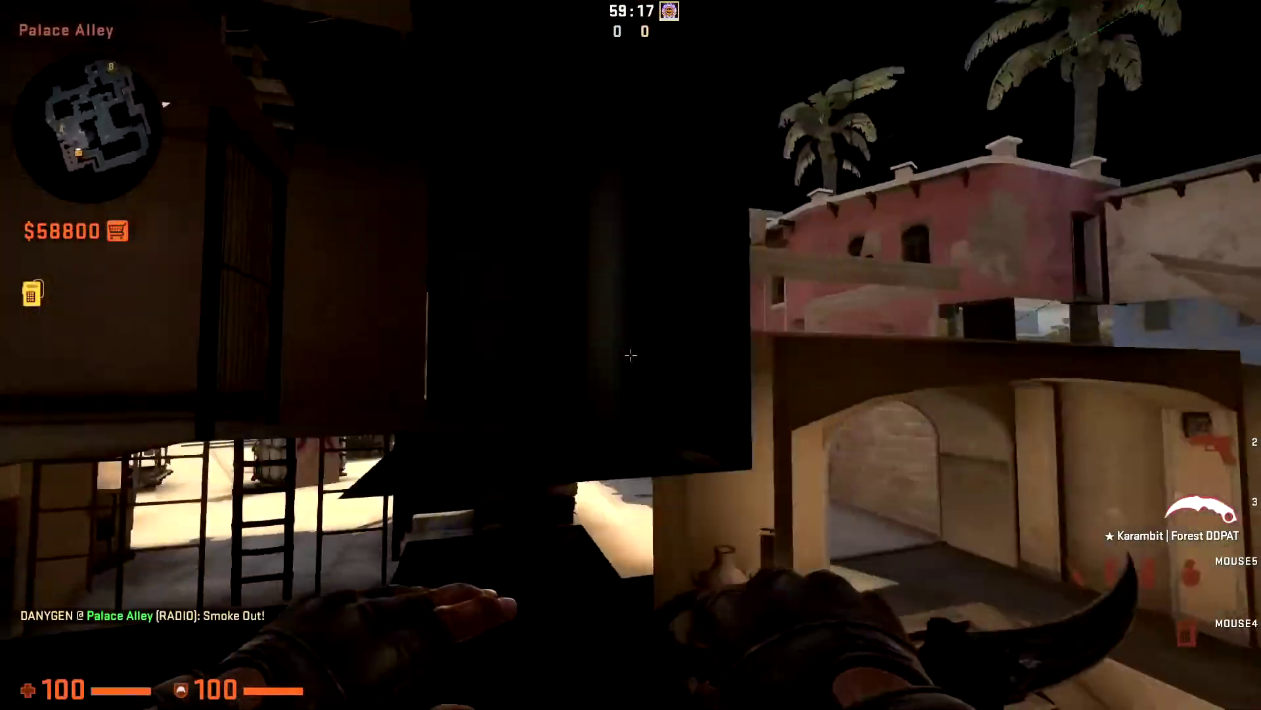
# Move to Bombsite A to watch the smoke bloom over the crates
pyautogui.press('w')
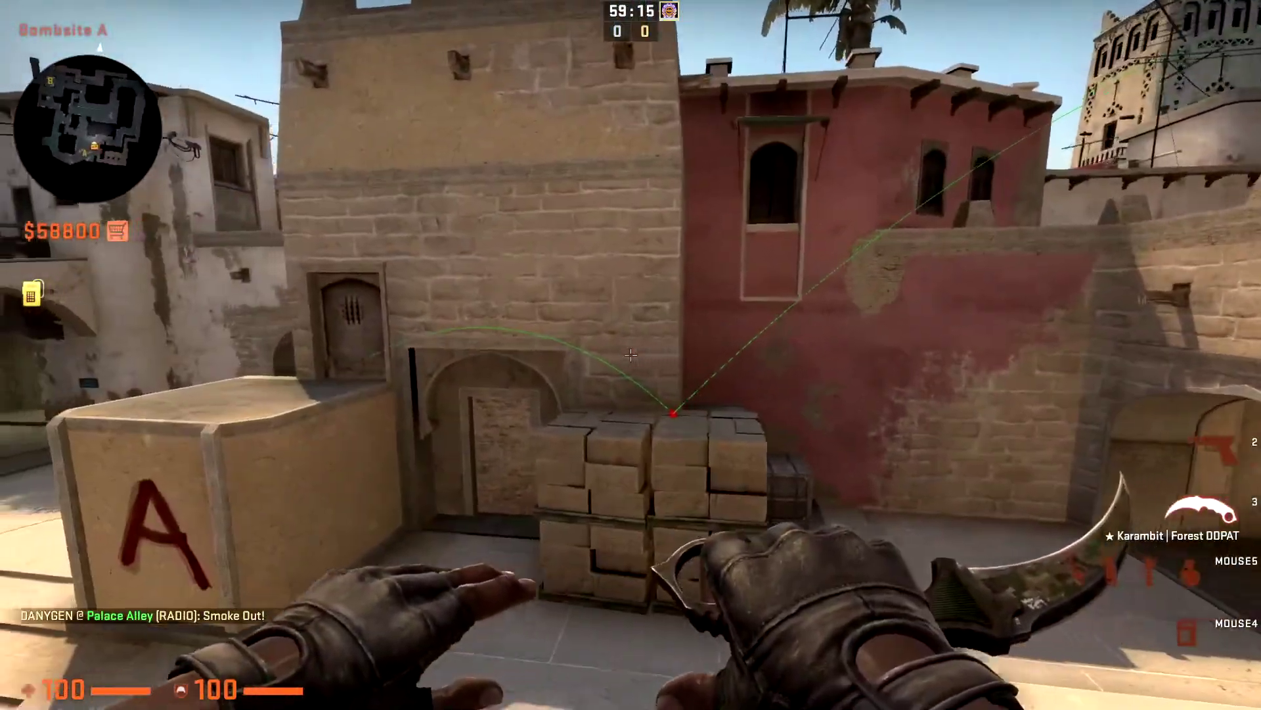
pyautogui.press('w')
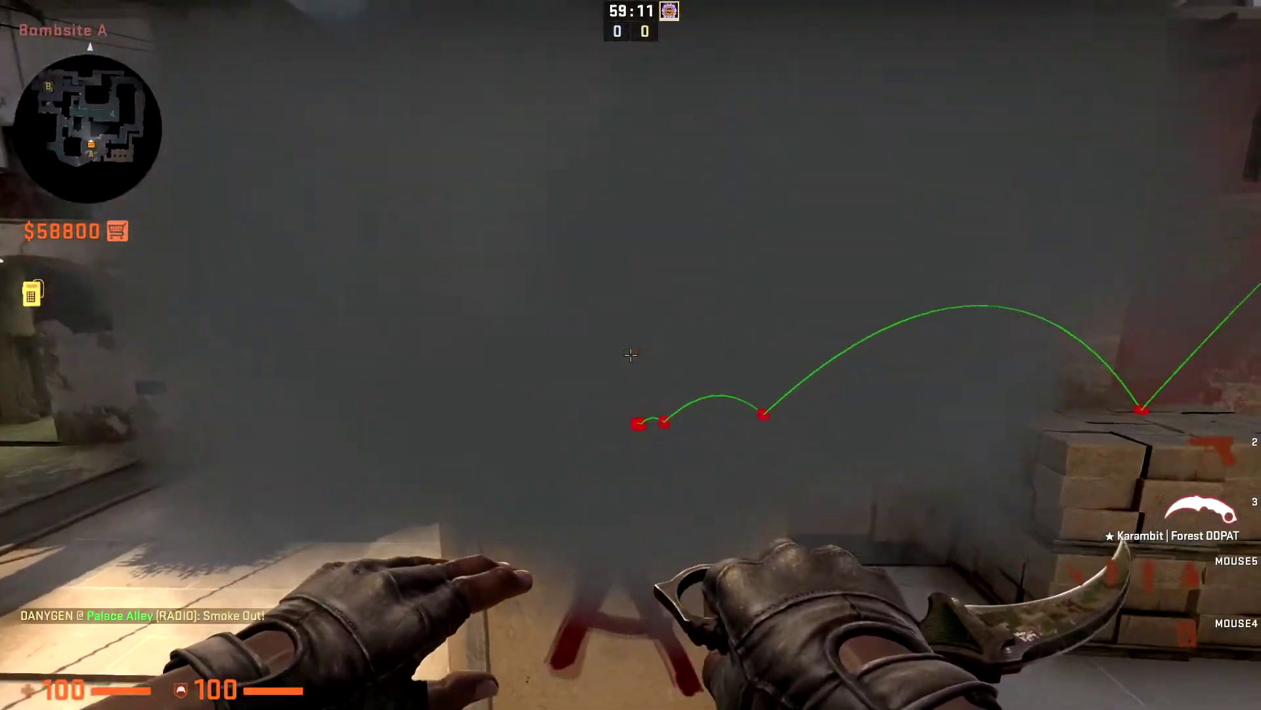
pyautogui.press('w')
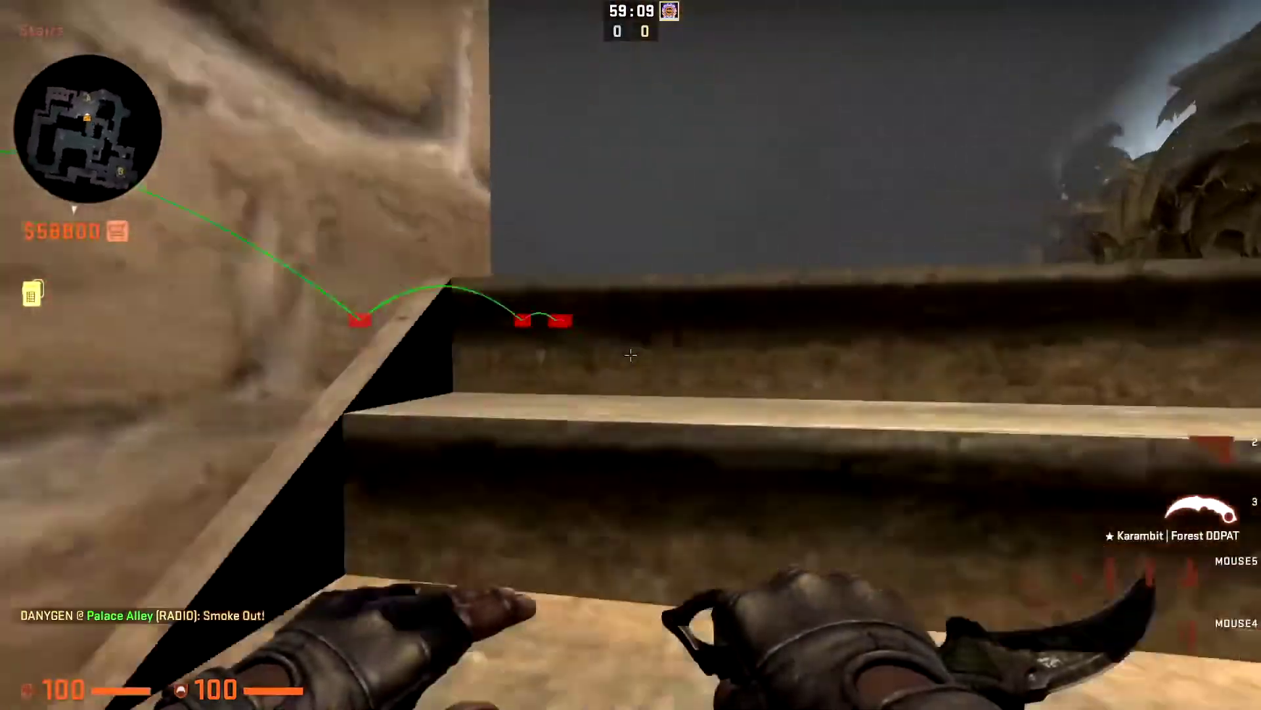
pyautogui.press('w')
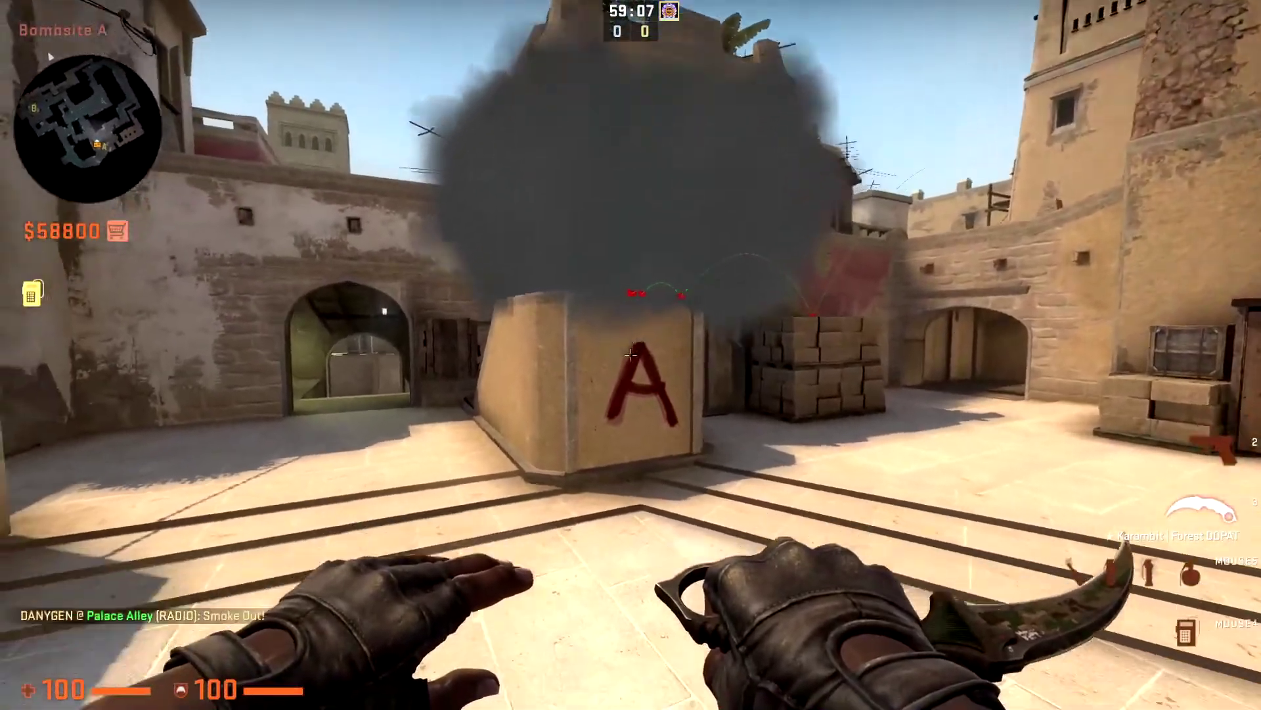
# Walk across Bombsite A past the A box and back beside the smoke, inspecting the knife
pyautogui.press('w')
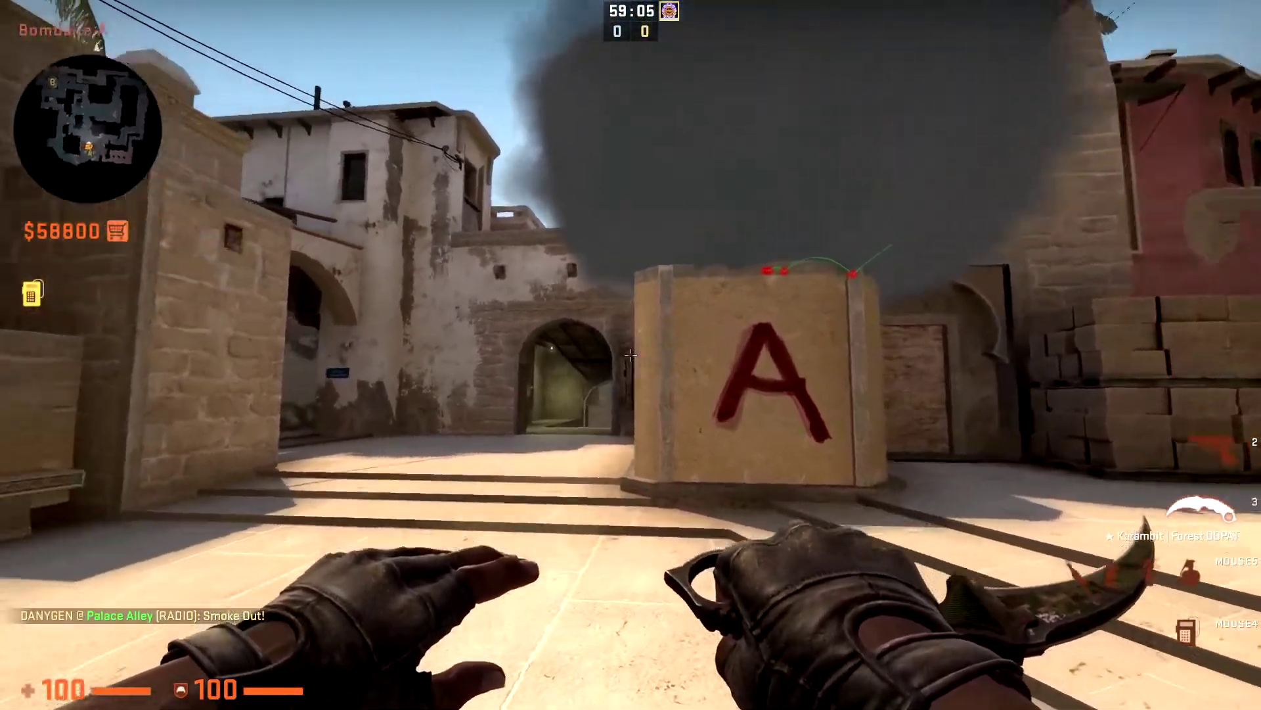
pyautogui.press('w')
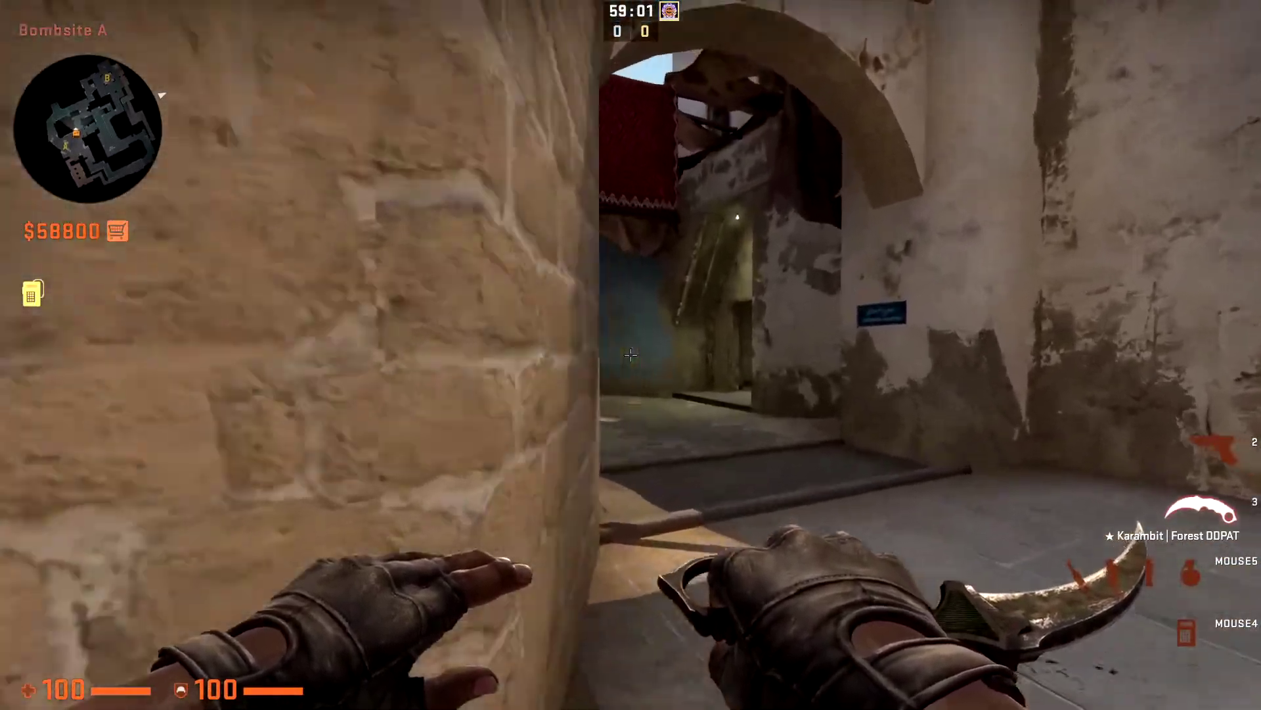
pyautogui.press('w')
pyautogui.press('w')
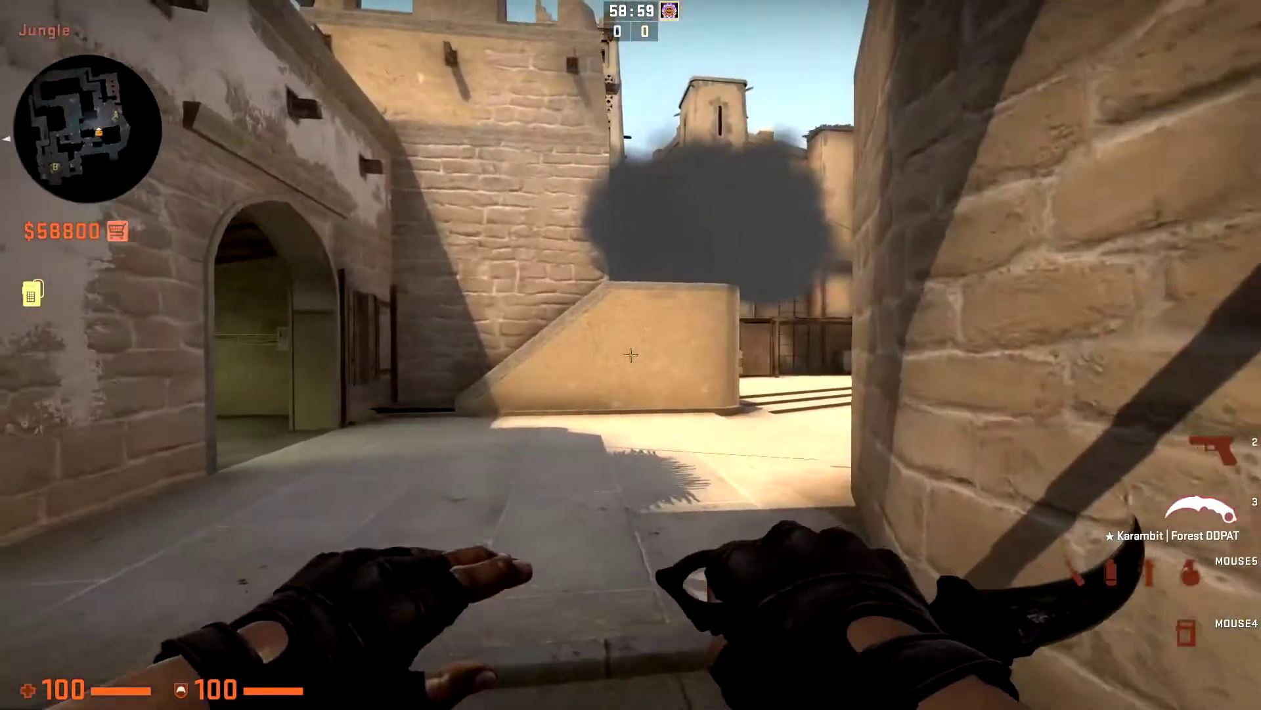
pyautogui.press('w')
pyautogui.press('f')
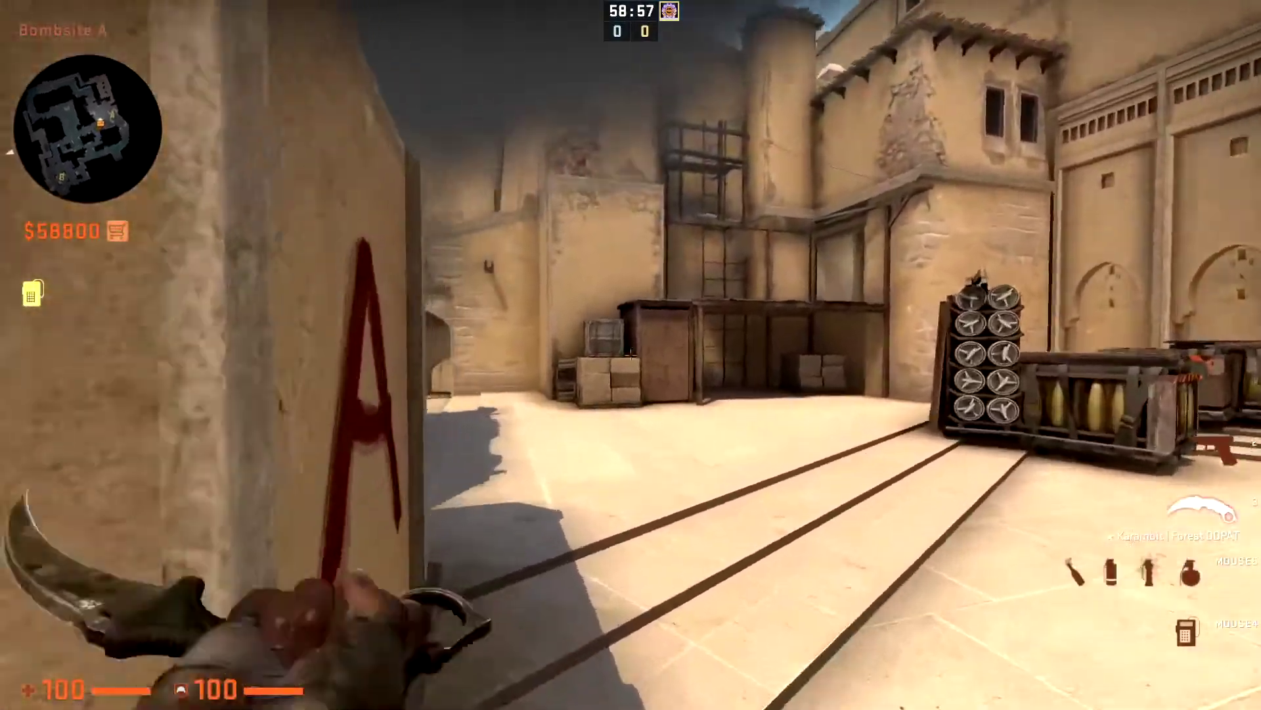
# Loop through the arch into T Ramp and walk back up onto Bombsite A
pyautogui.press('w')
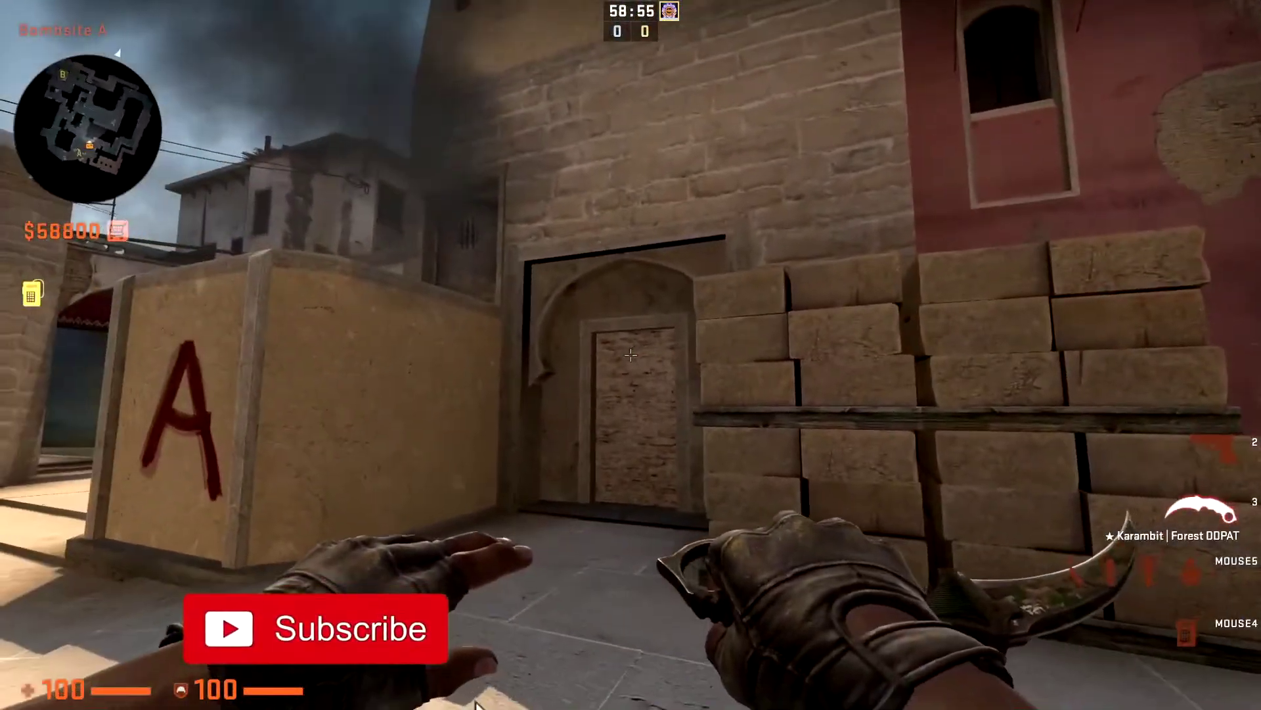
pyautogui.press('w')
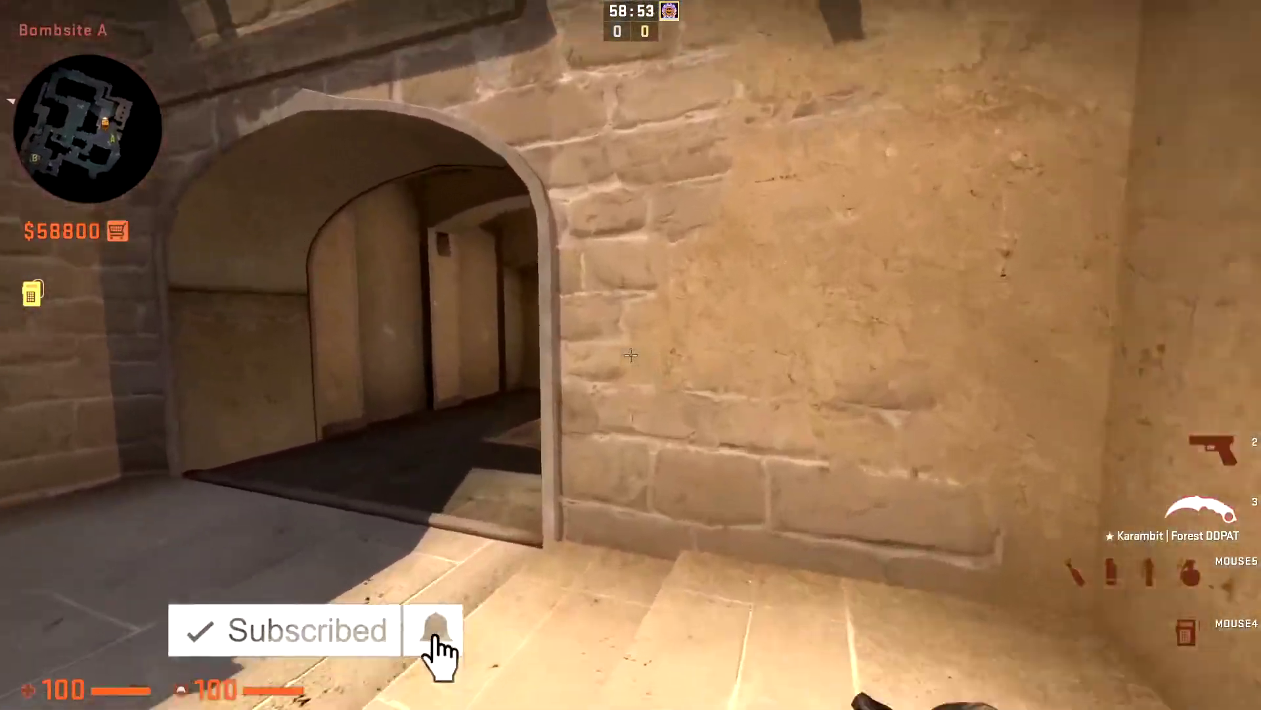
pyautogui.press('w')
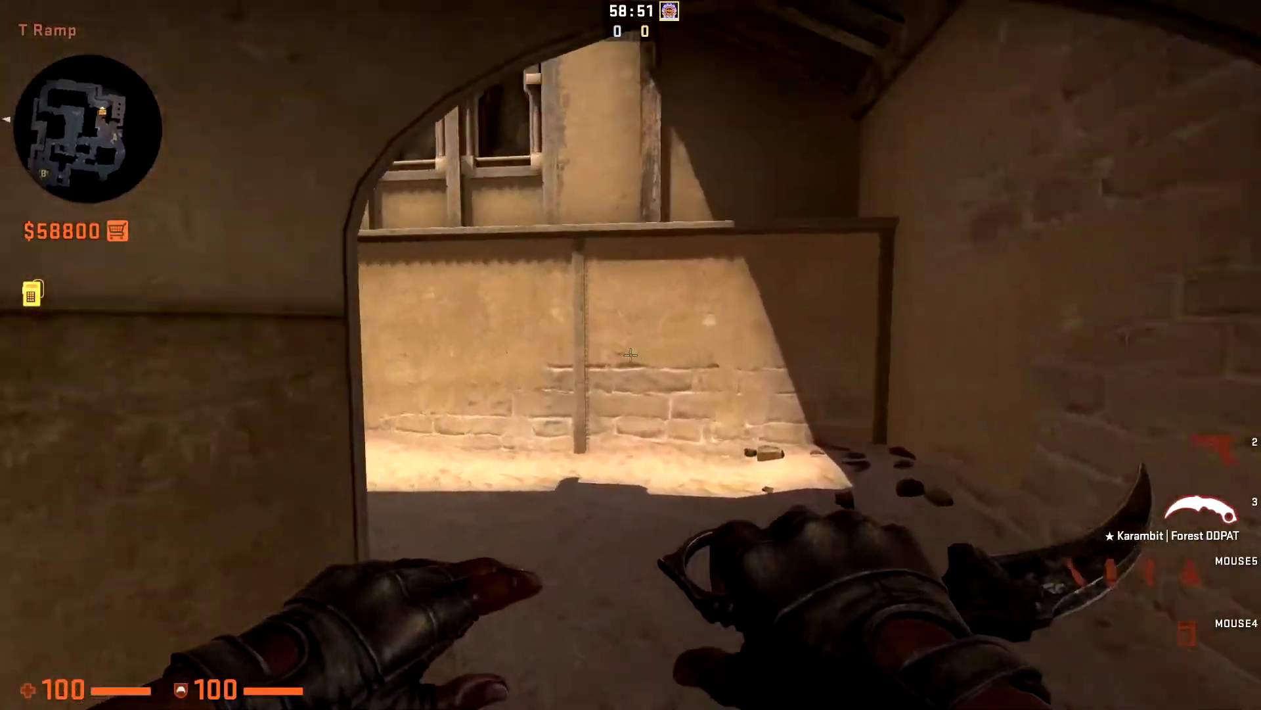
pyautogui.press('w')
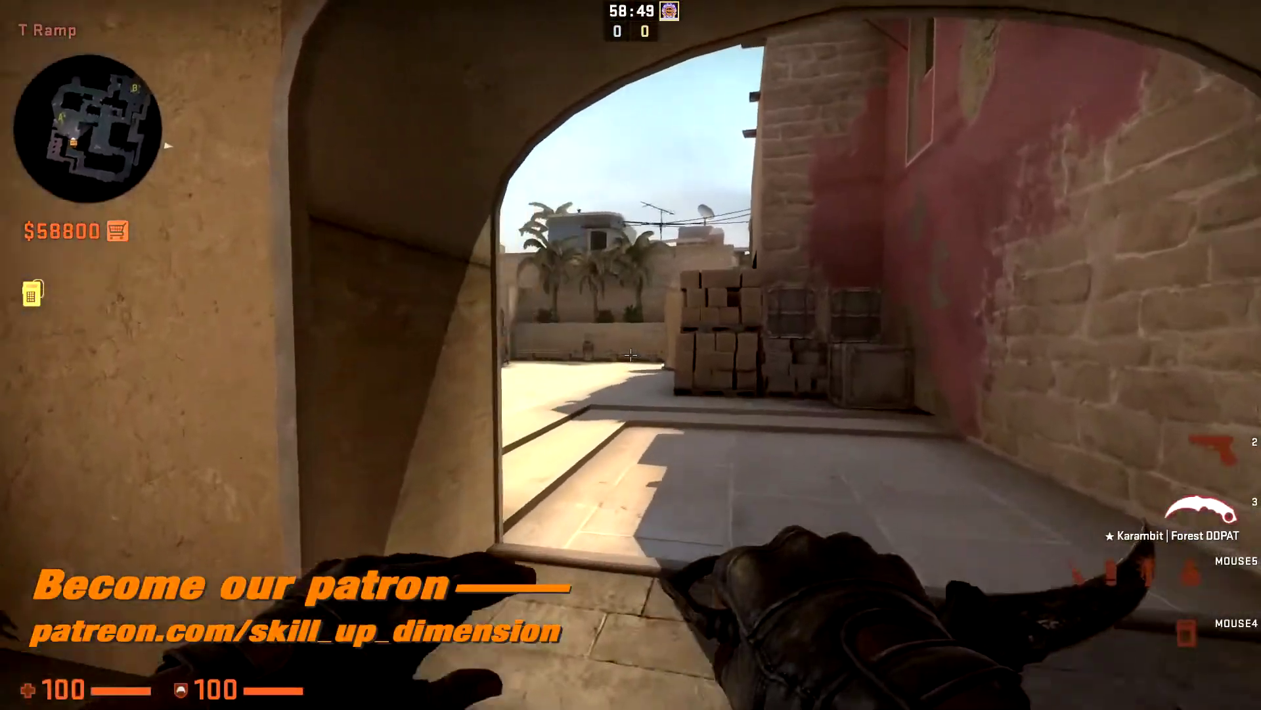
pyautogui.press('w')
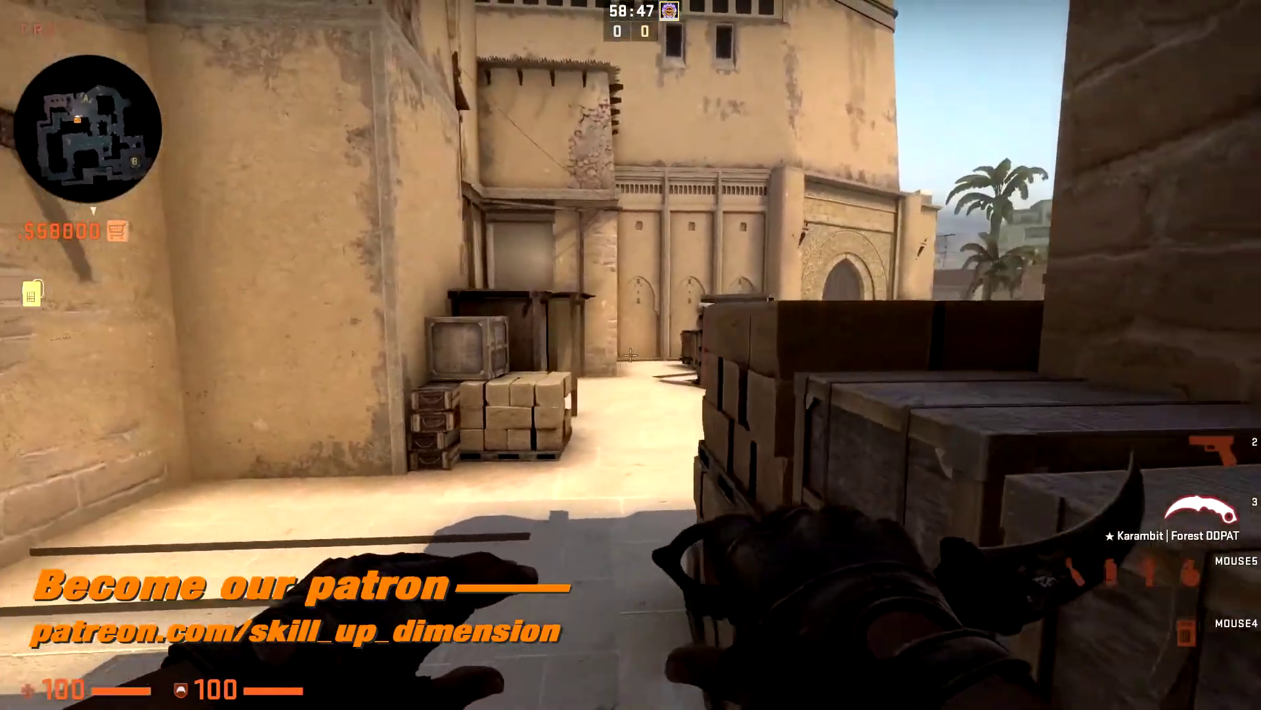
pyautogui.press('w')
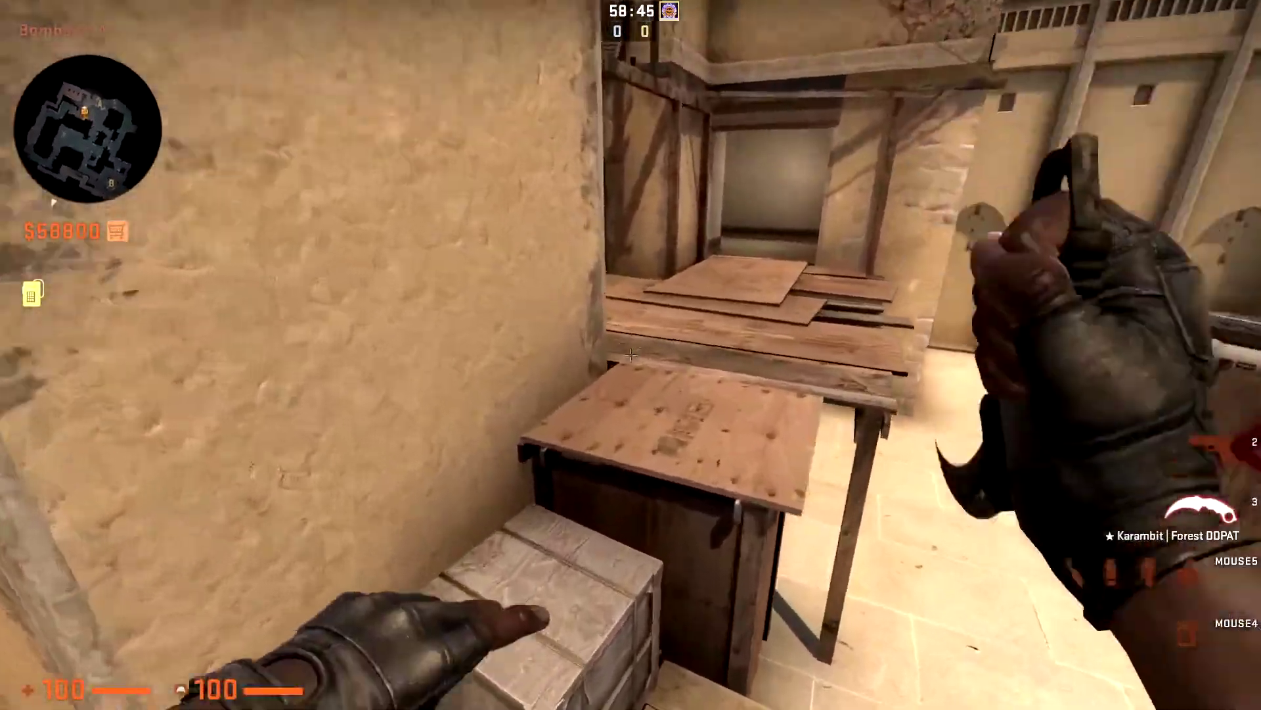
pyautogui.press('w')
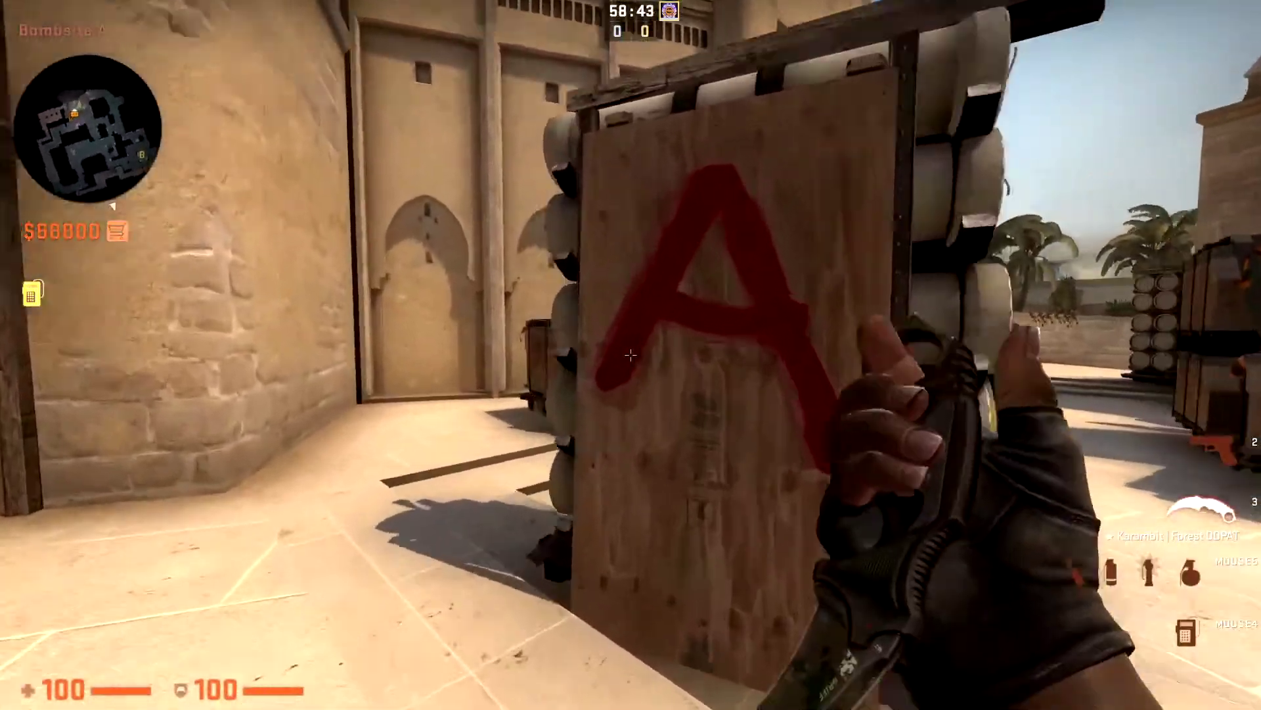